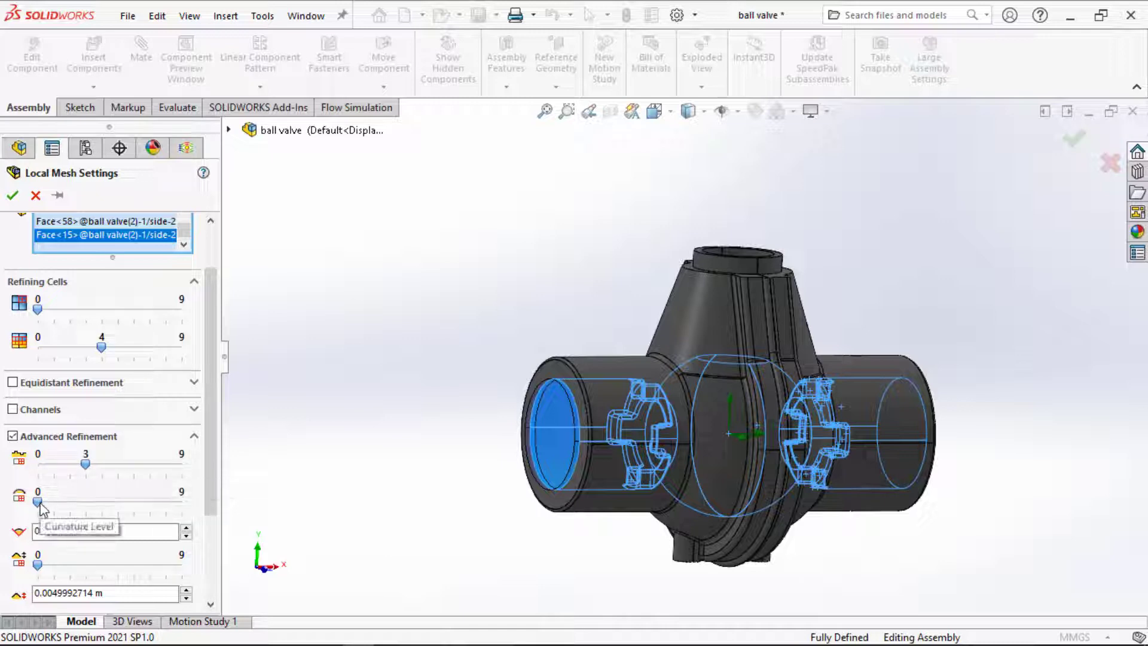
# - Set the local mesh's advanced refinement to curvature level 5 and tolerance level 4
pyautogui.moveTo(40, 506); pyautogui.dragTo(119, 511)
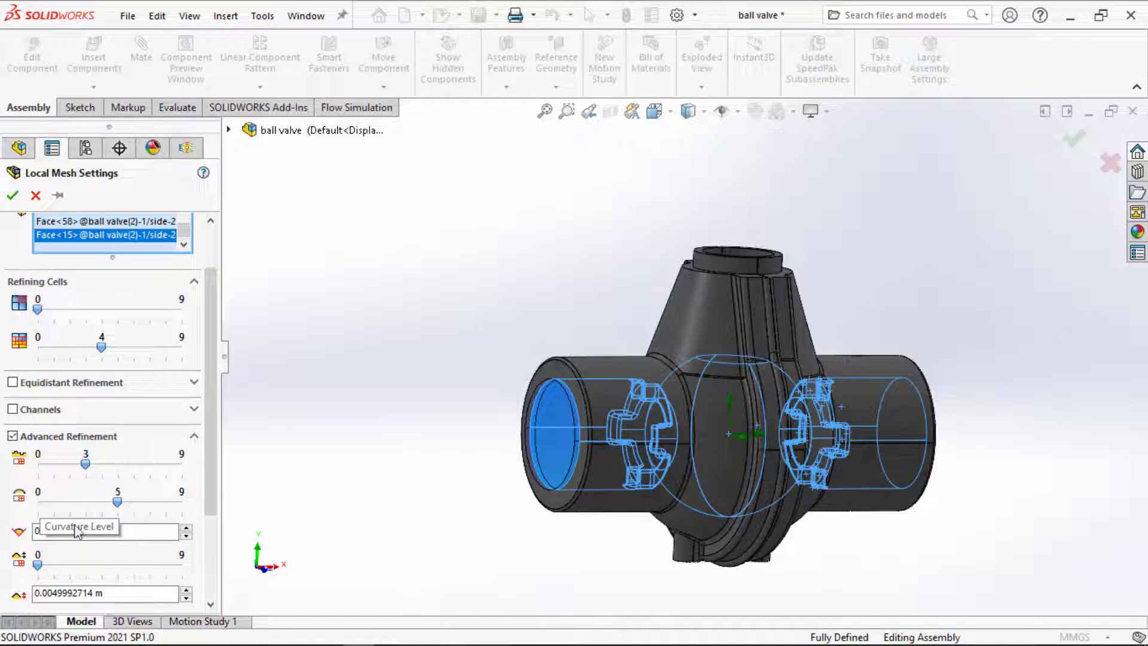
pyautogui.moveTo(39, 569); pyautogui.dragTo(101, 575)
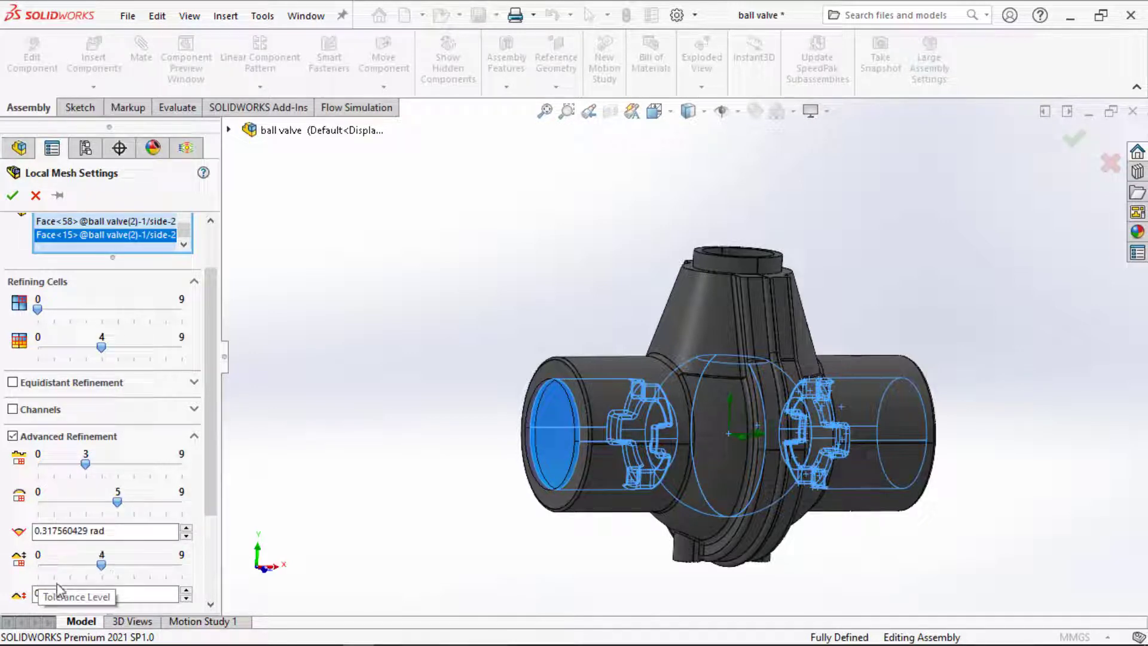
pyautogui.moveTo(210, 506); pyautogui.dragTo(197, 563)
pyautogui.scroll(-2, 195, 558)
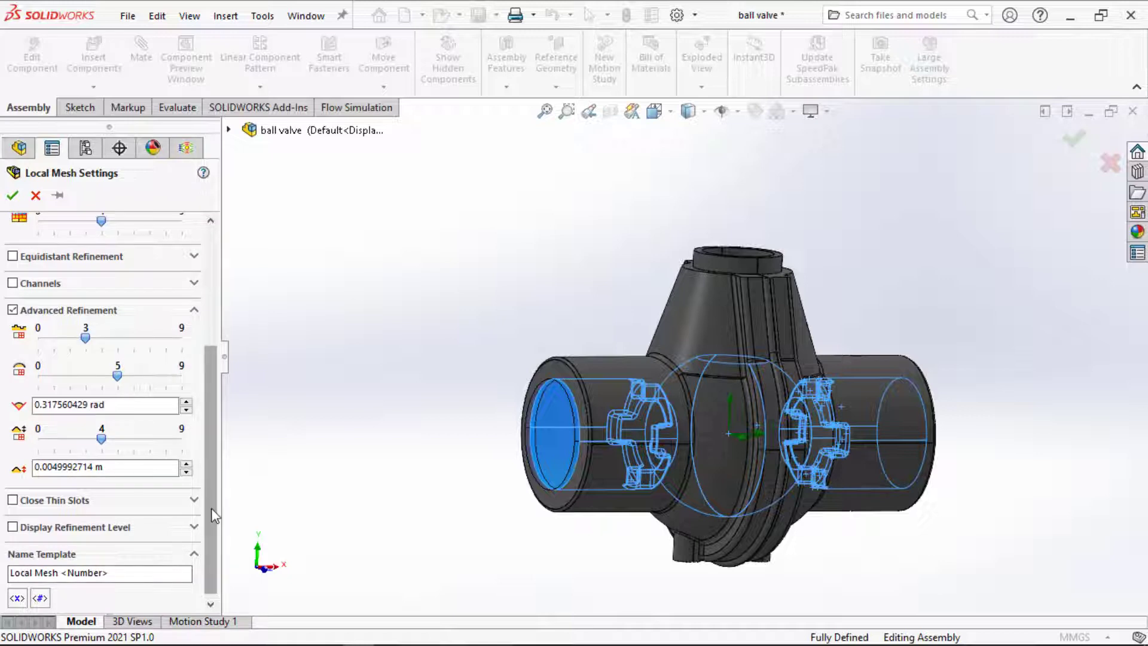
pyautogui.scroll(1, 211, 507)
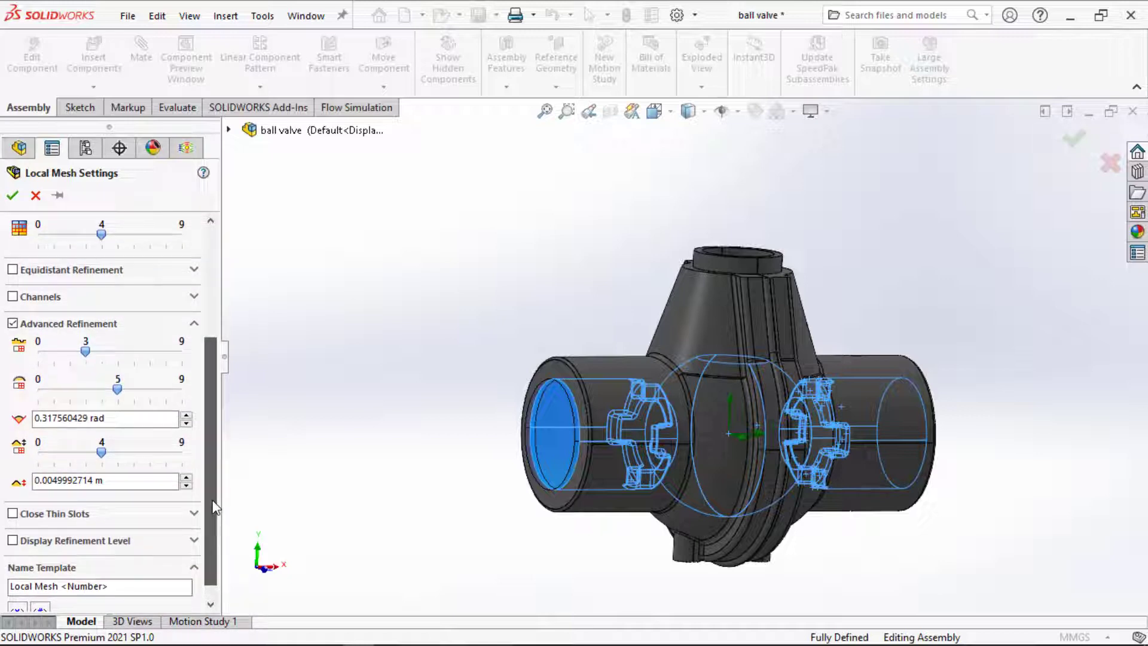
pyautogui.moveTo(215, 507); pyautogui.dragTo(220, 353)
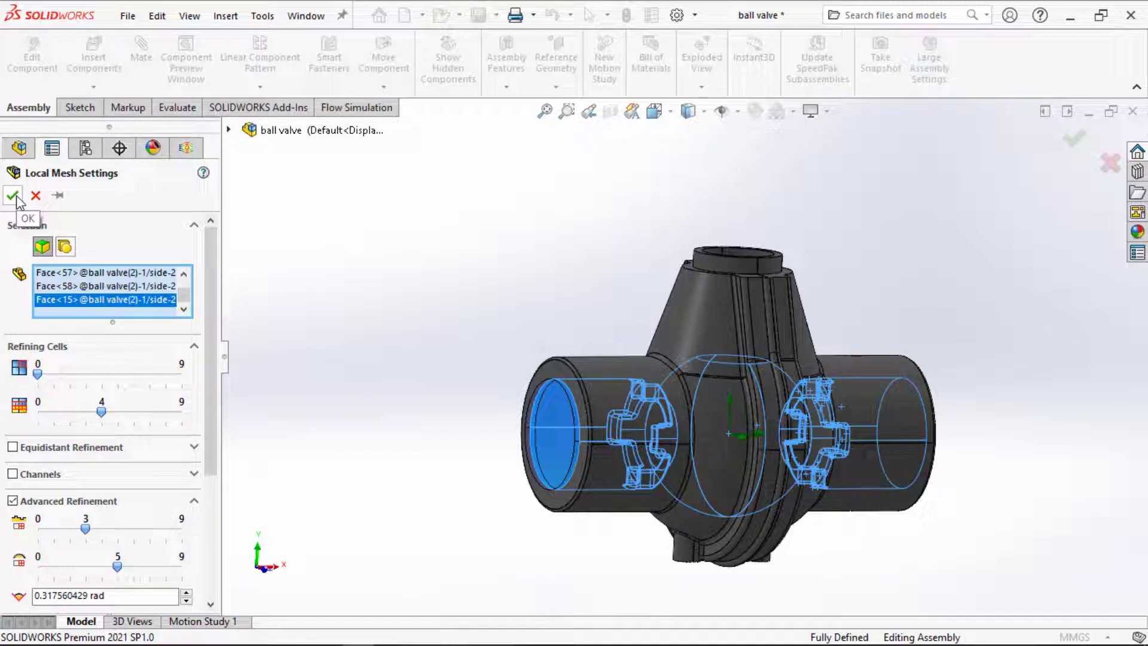
# - Lower the local mesh's fluid/solid boundary cell refinement to level 2, set the tolerance criterion to 0.001 m, and accept the settings
pyautogui.moveTo(101, 412); pyautogui.dragTo(70, 419)
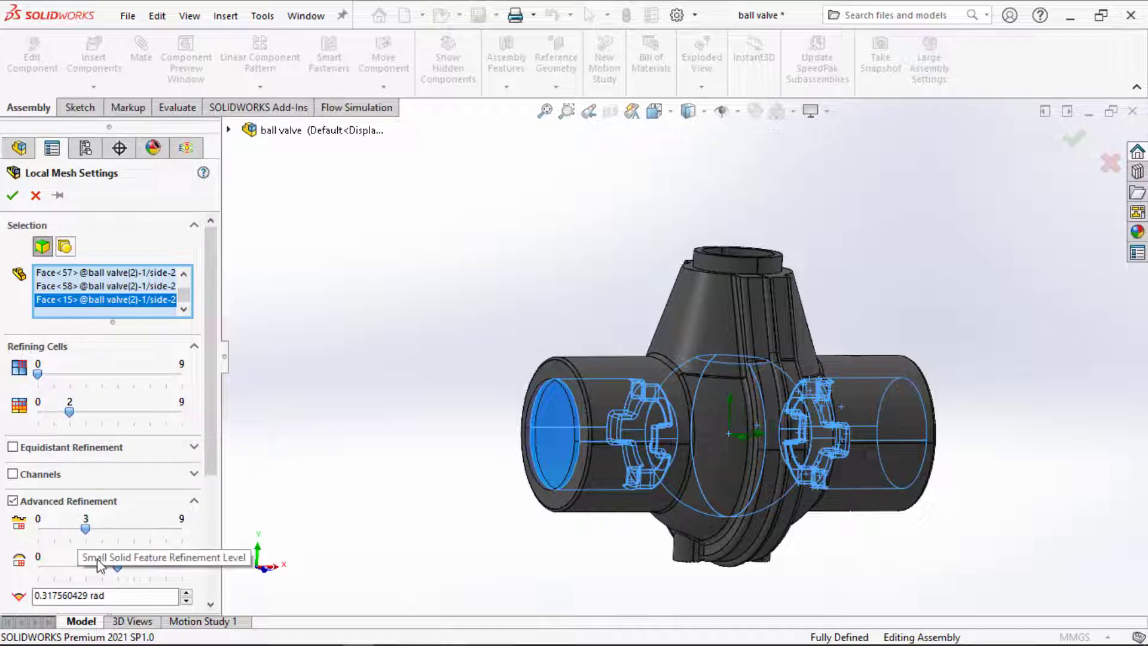
pyautogui.scroll(-3, 96, 569)
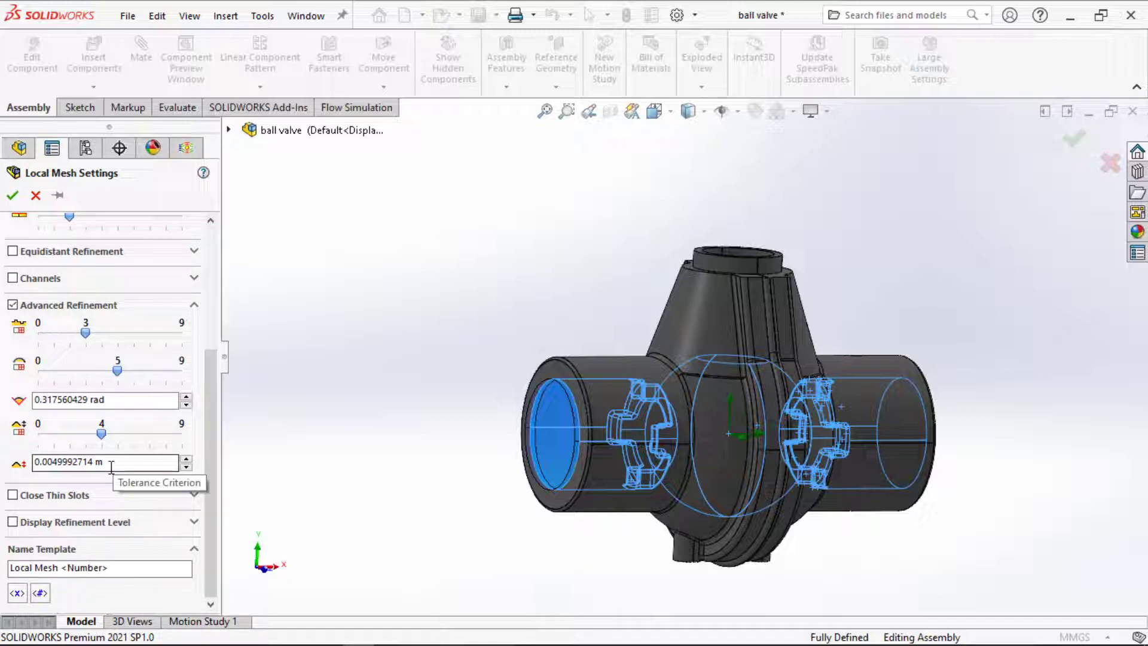
pyautogui.moveTo(112, 467); pyautogui.dragTo(23, 479)
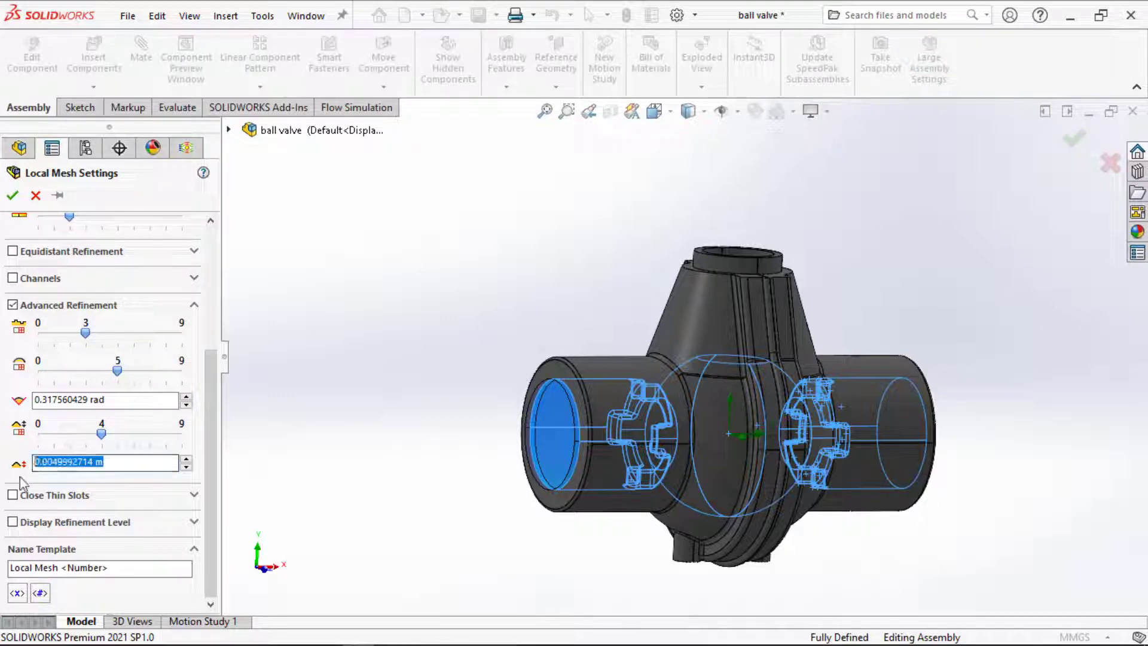
pyautogui.write('0.00')
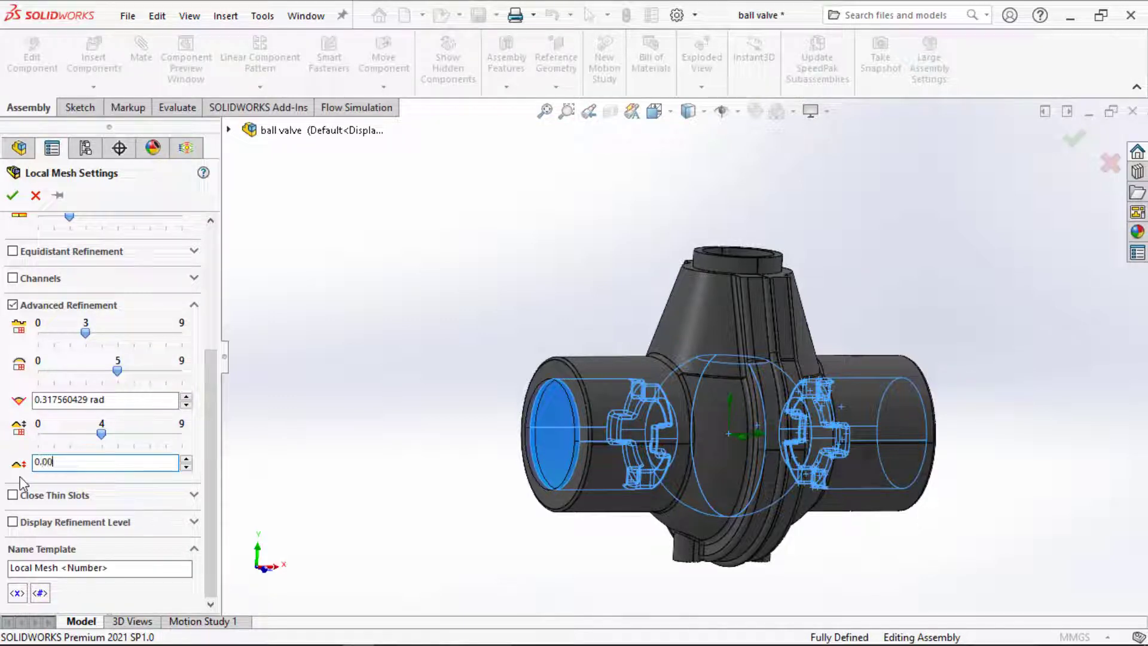
pyautogui.write('1')
pyautogui.click(13, 196)
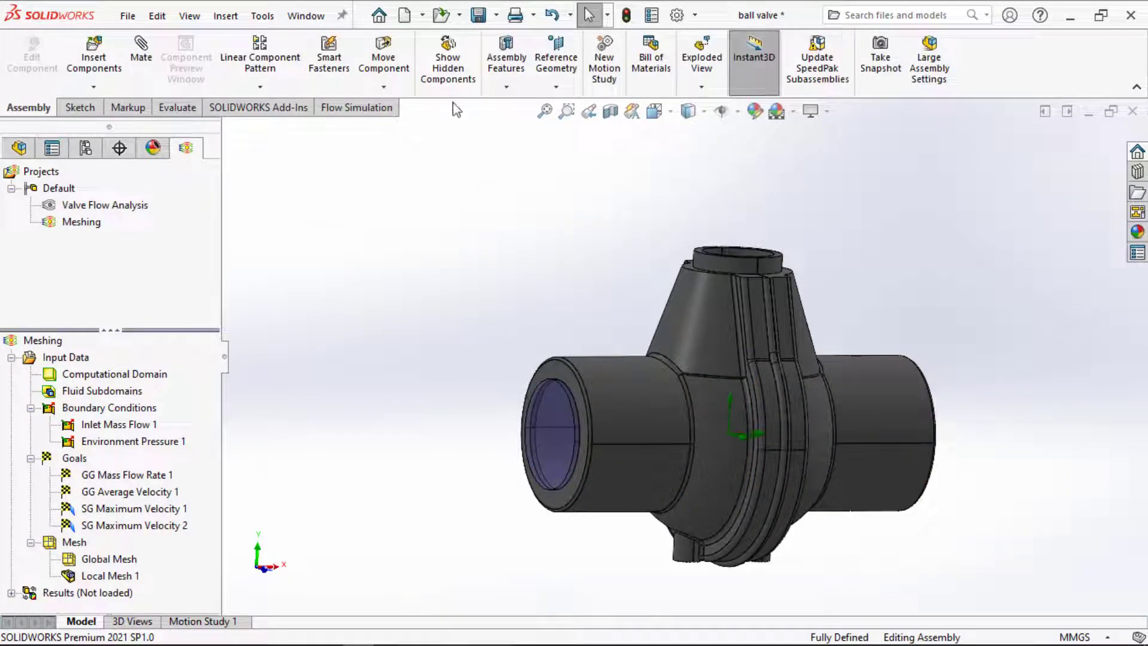
# - Run the Meshing project with mesh generation only, leaving Solve off, and save the assembly
pyautogui.click(373, 108)
pyautogui.click(467, 64)
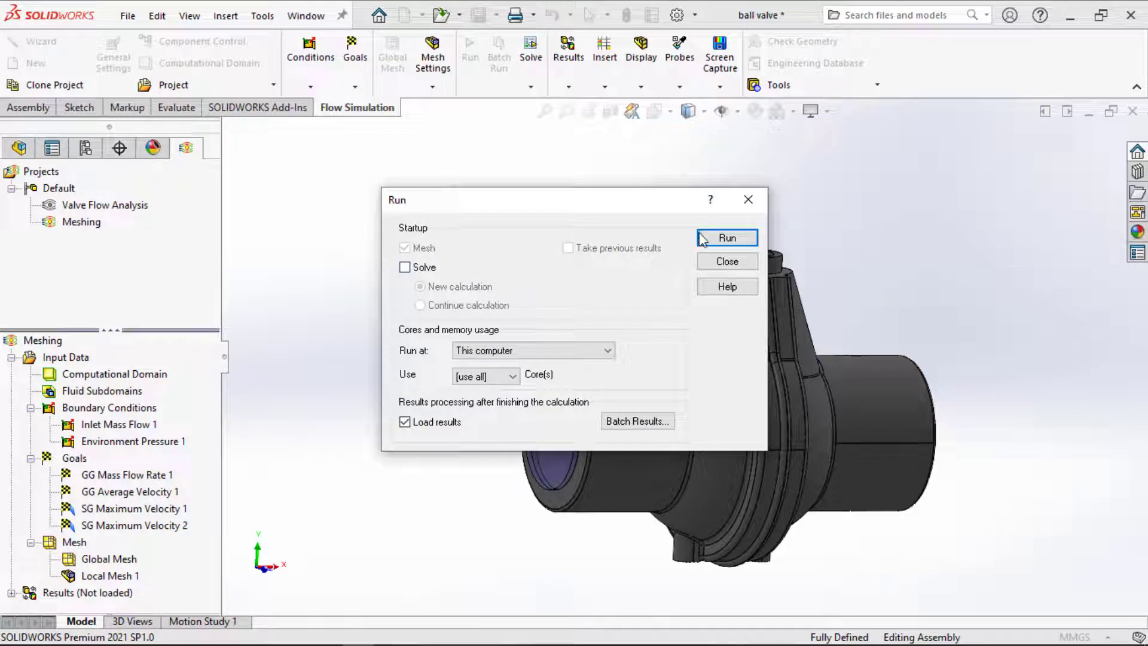
pyautogui.click(719, 238)
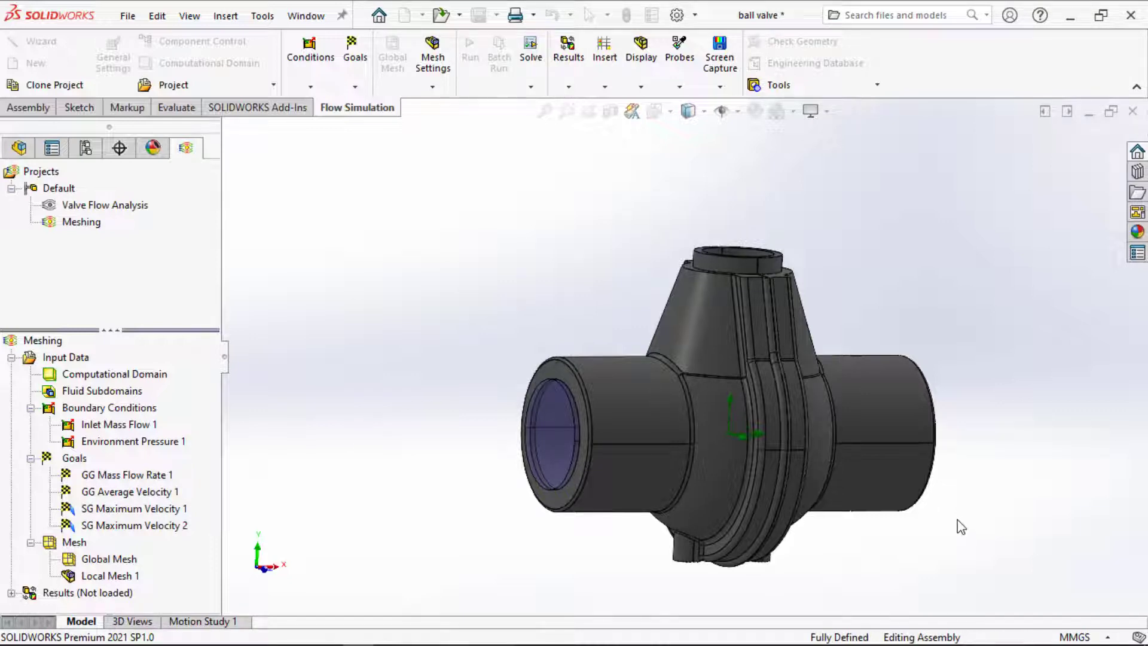
pyautogui.hotkey('ctrl', 's')
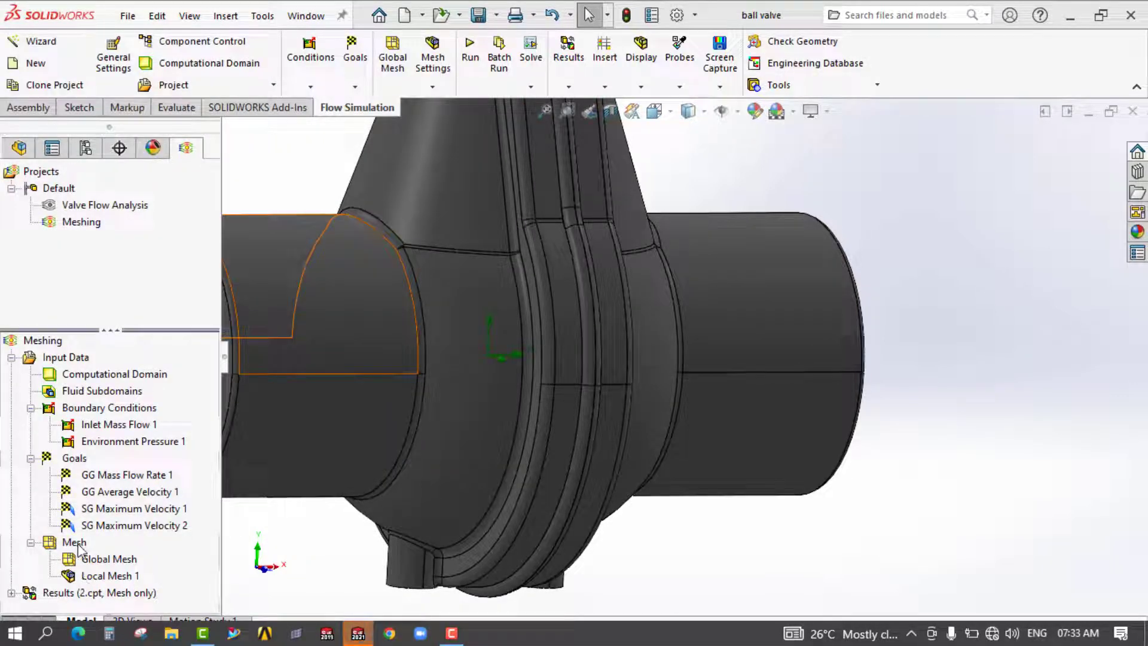
# - Show the basic mesh over the whole ball valve
pyautogui.rightClick(78, 546)
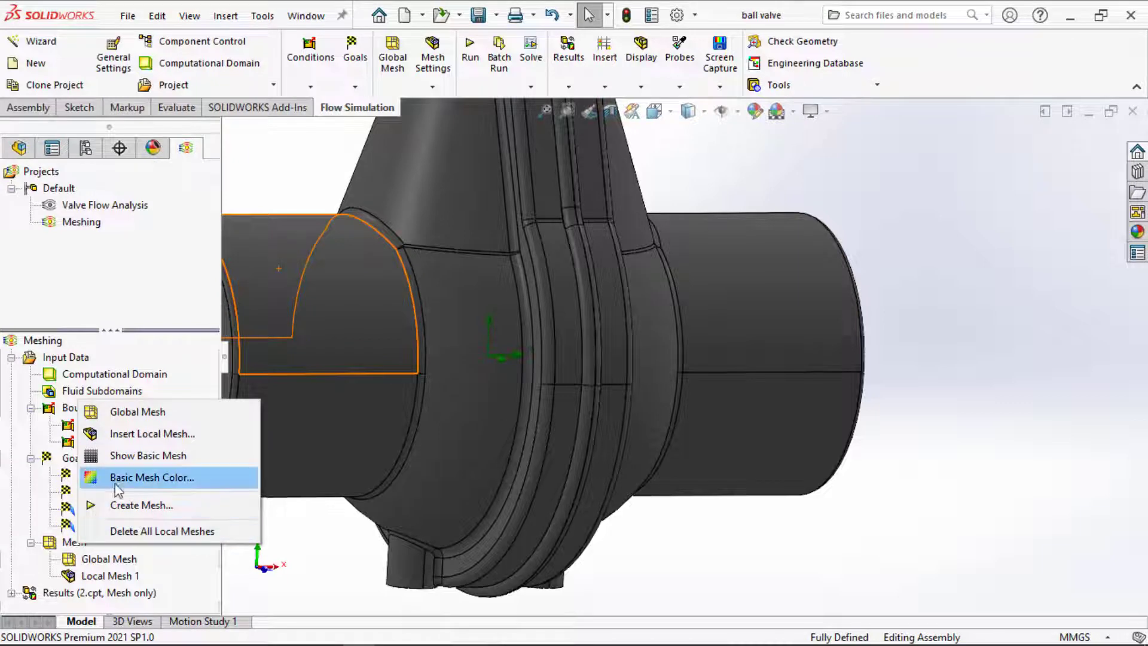
pyautogui.click(129, 456)
pyautogui.press('f')
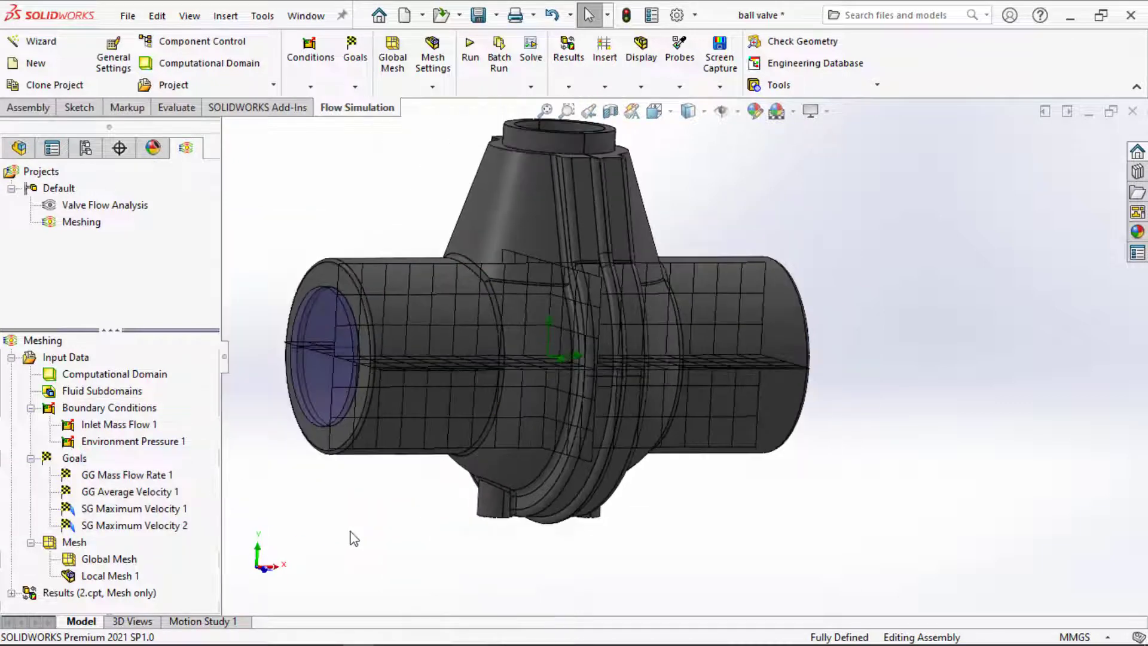
# - Insert a mesh result with the display set to Plots and covering all faces
pyautogui.click(11, 593)
pyautogui.rightClick(73, 525)
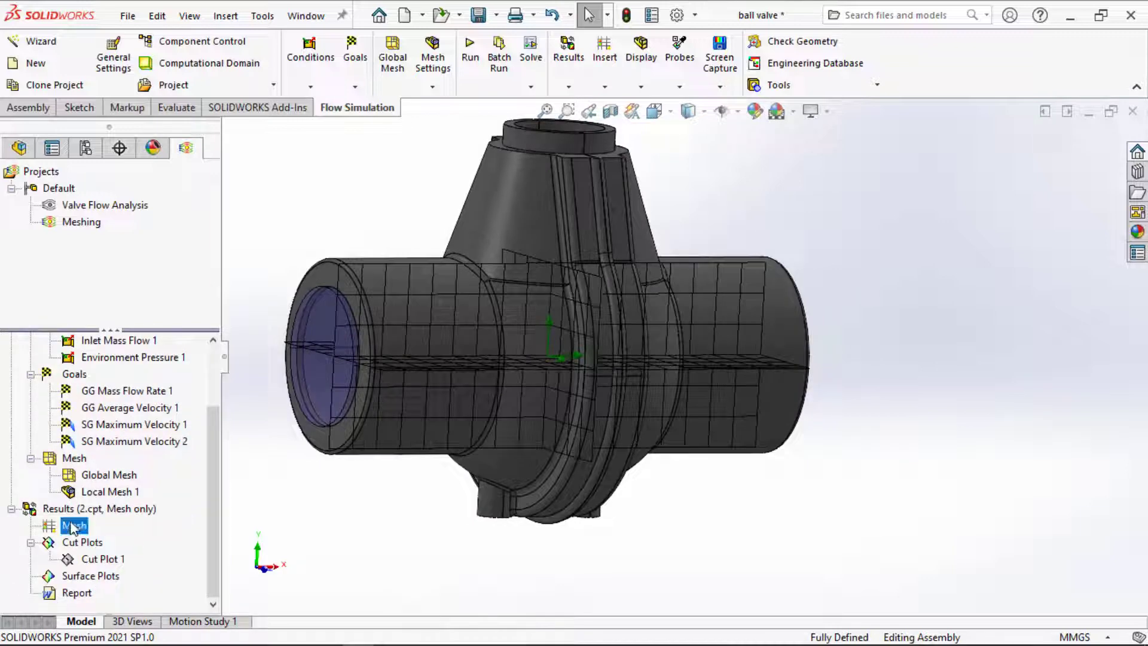
pyautogui.click(133, 534)
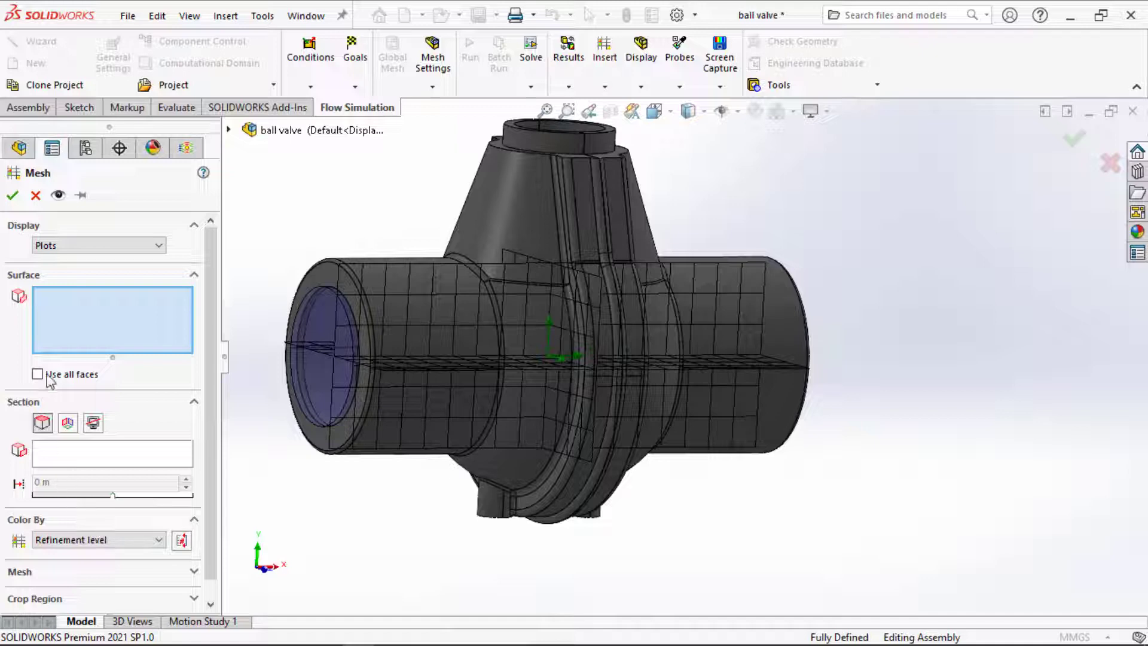
pyautogui.click(97, 244)
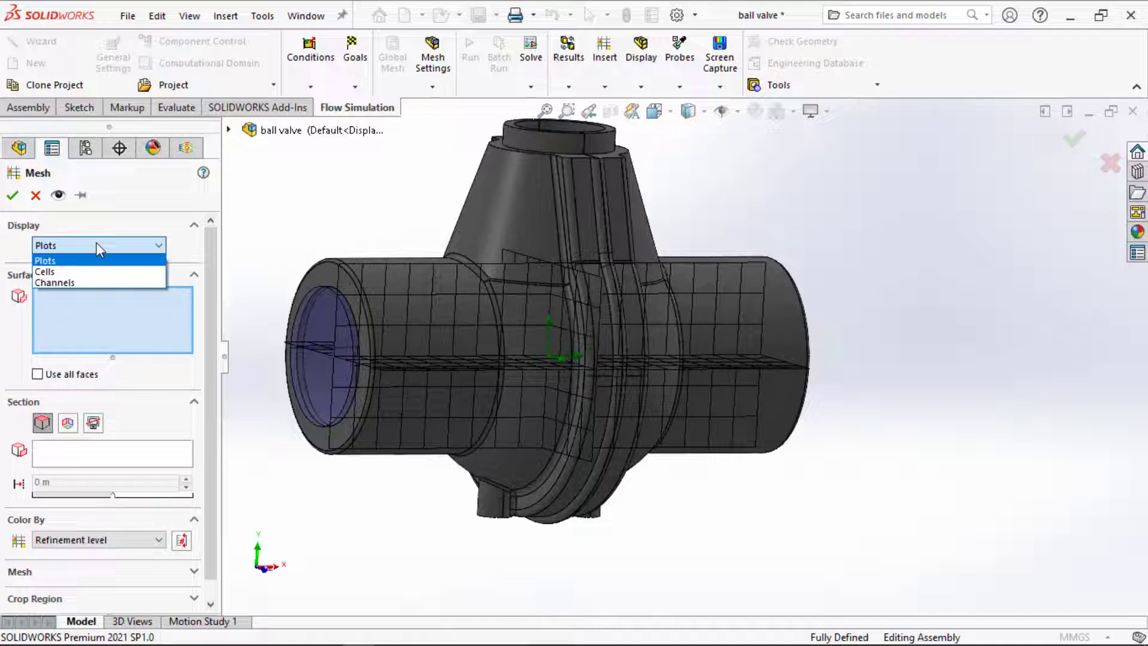
pyautogui.click(95, 244)
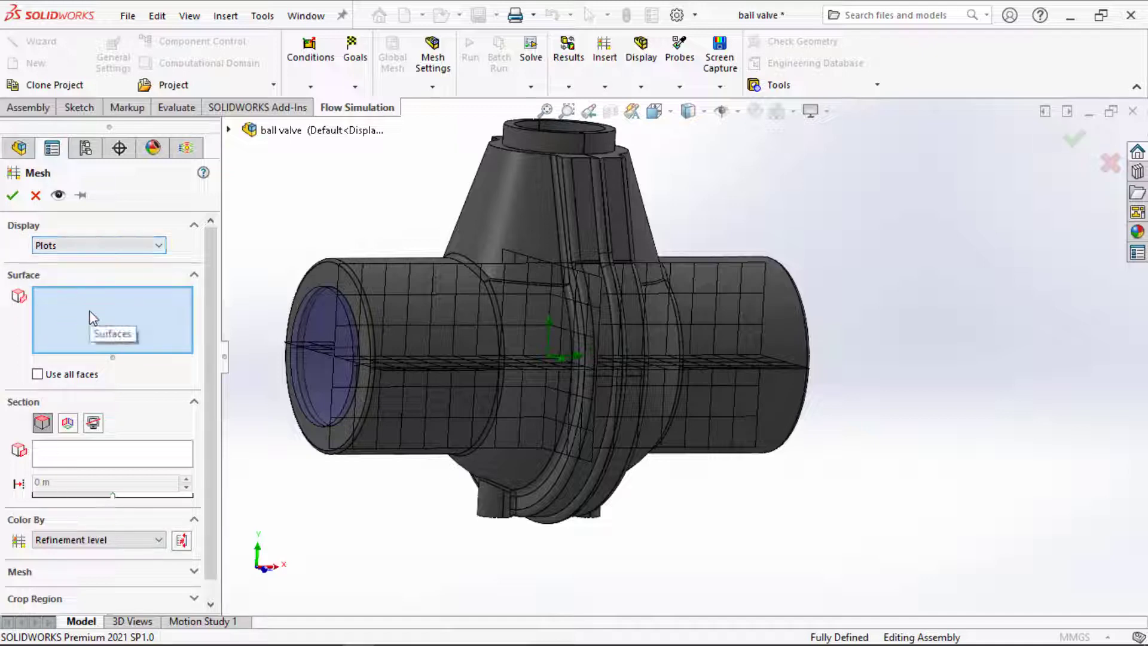
pyautogui.click(71, 375)
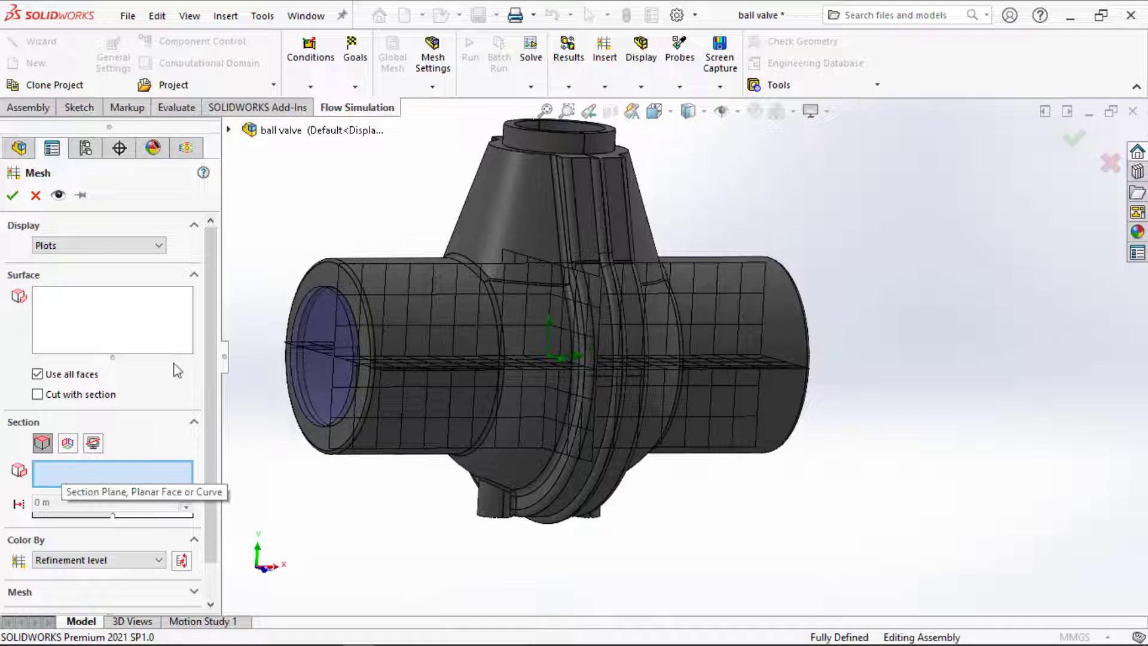
# - Section the mesh plot at the Front Plane, keep the coloring by refinement level, and create the plot
pyautogui.click(229, 130)
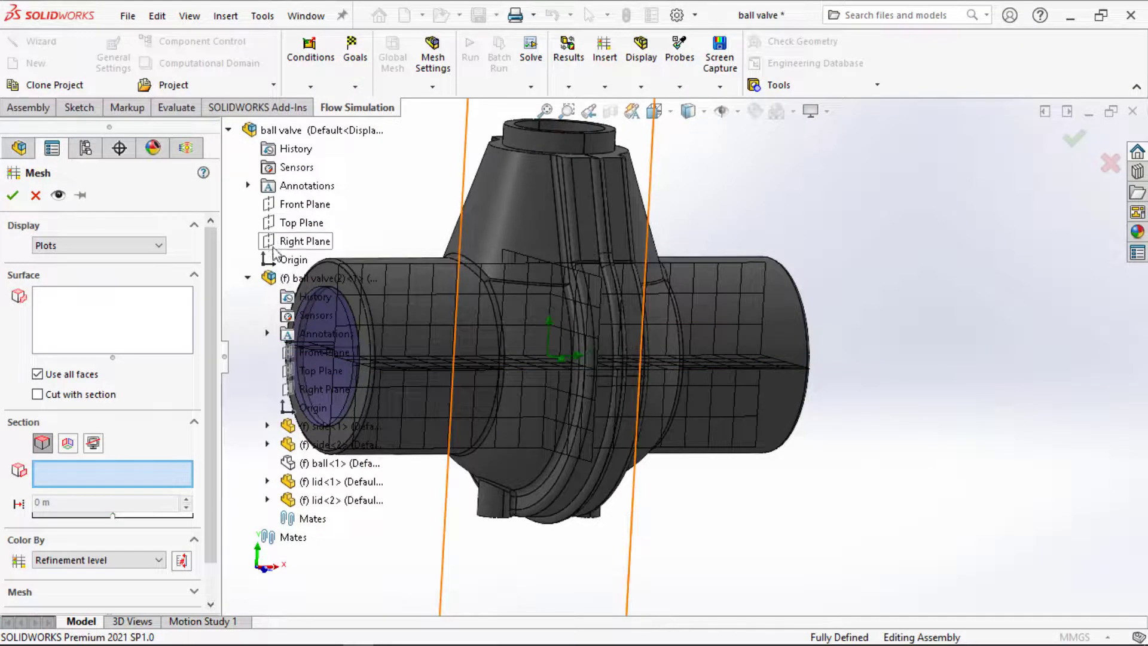
pyautogui.click(281, 206)
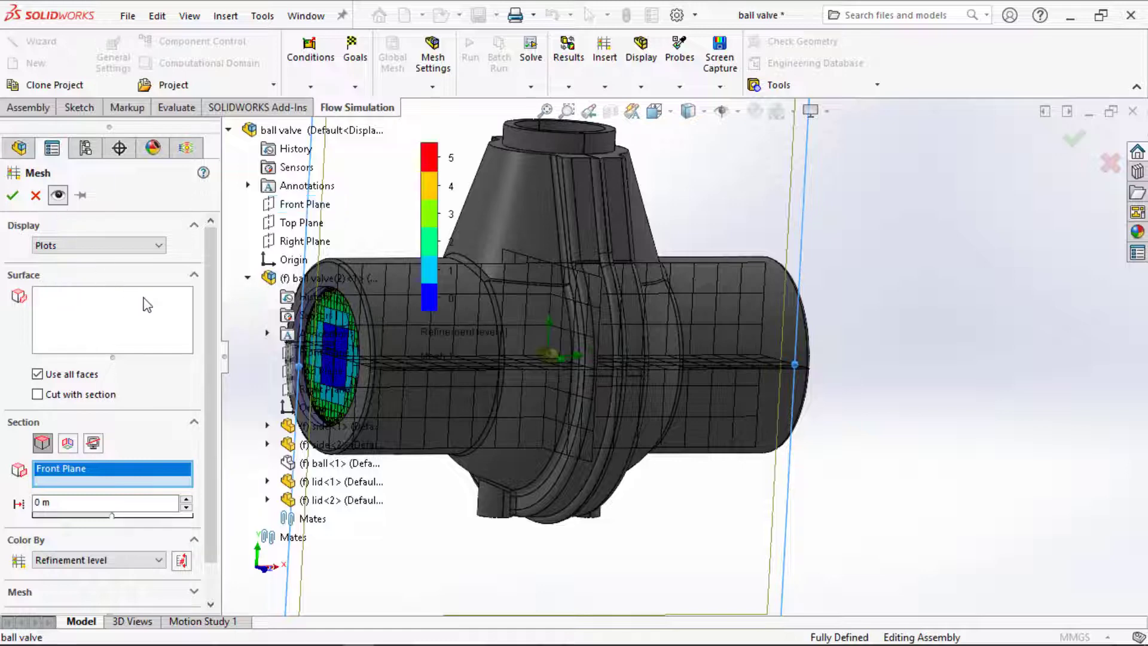
pyautogui.scroll(-2, 448, 308)
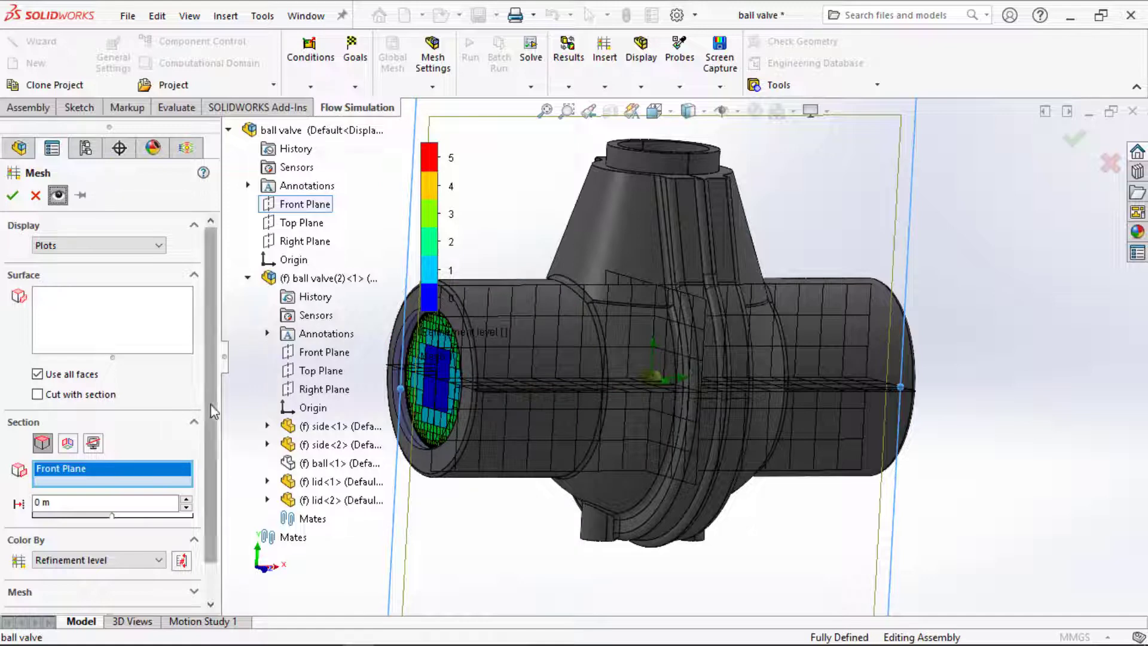
pyautogui.scroll(-2, 144, 502)
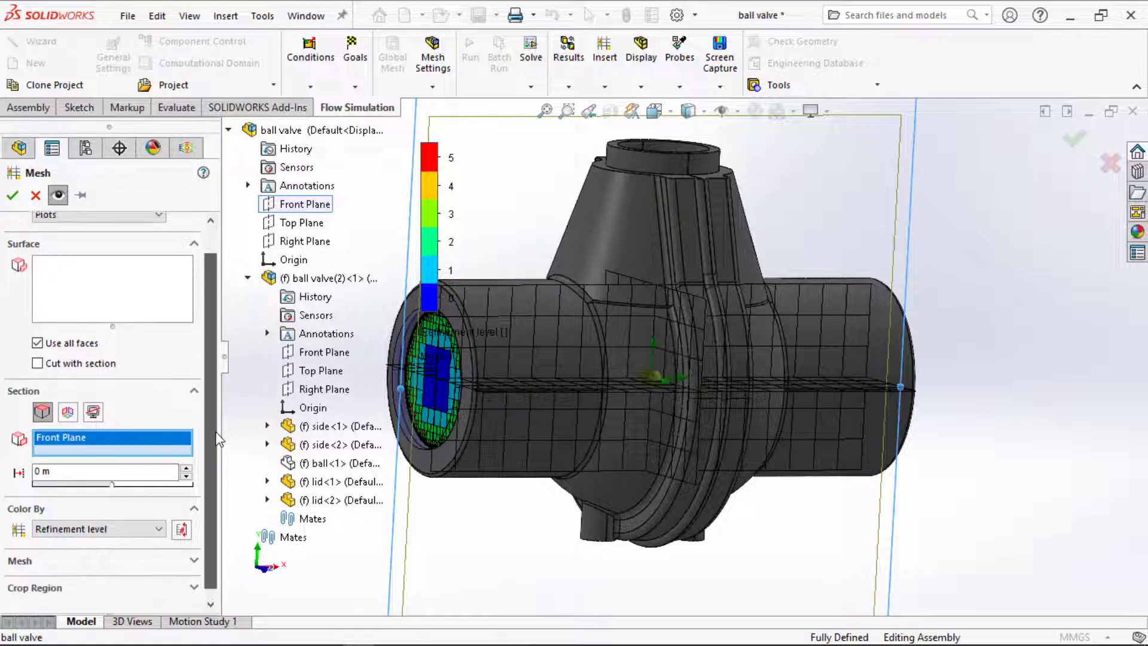
pyautogui.click(117, 519)
pyautogui.click(117, 518)
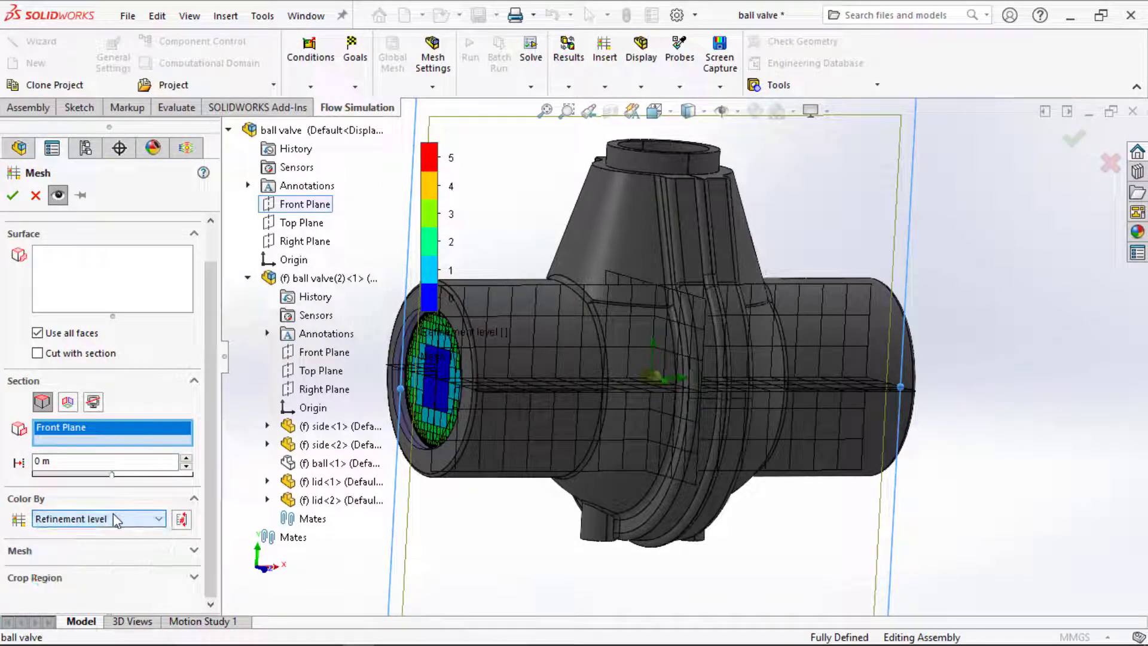
pyautogui.click(13, 196)
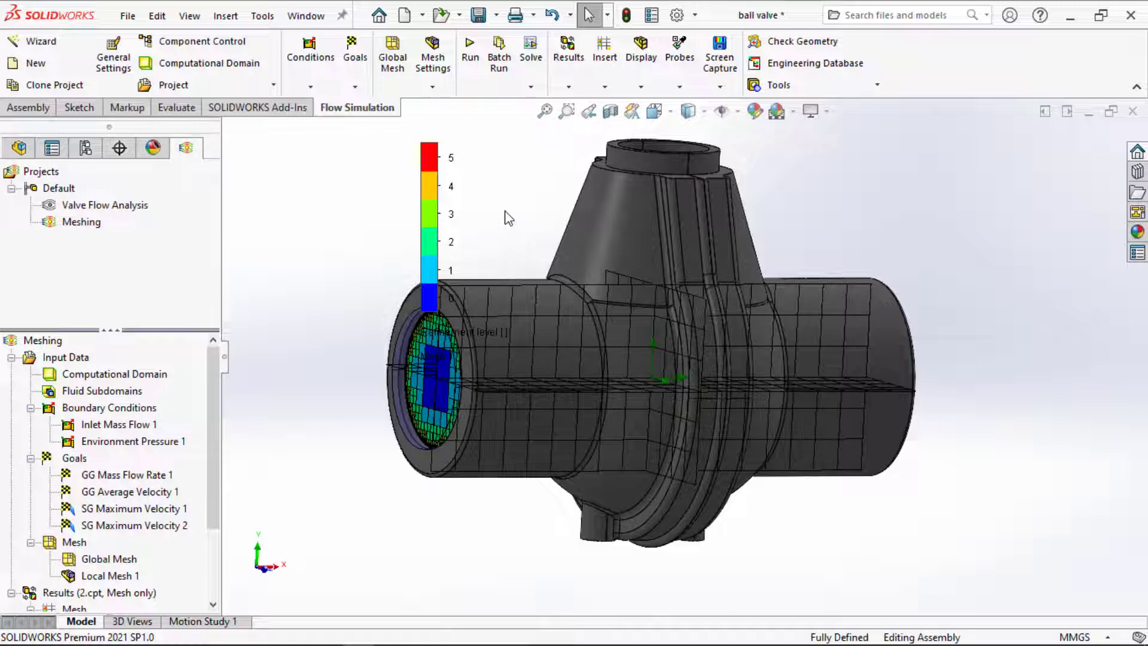
# - Hide all components of the ball valve assembly to expose the meshed internal fluid volume
pyautogui.click(19, 148)
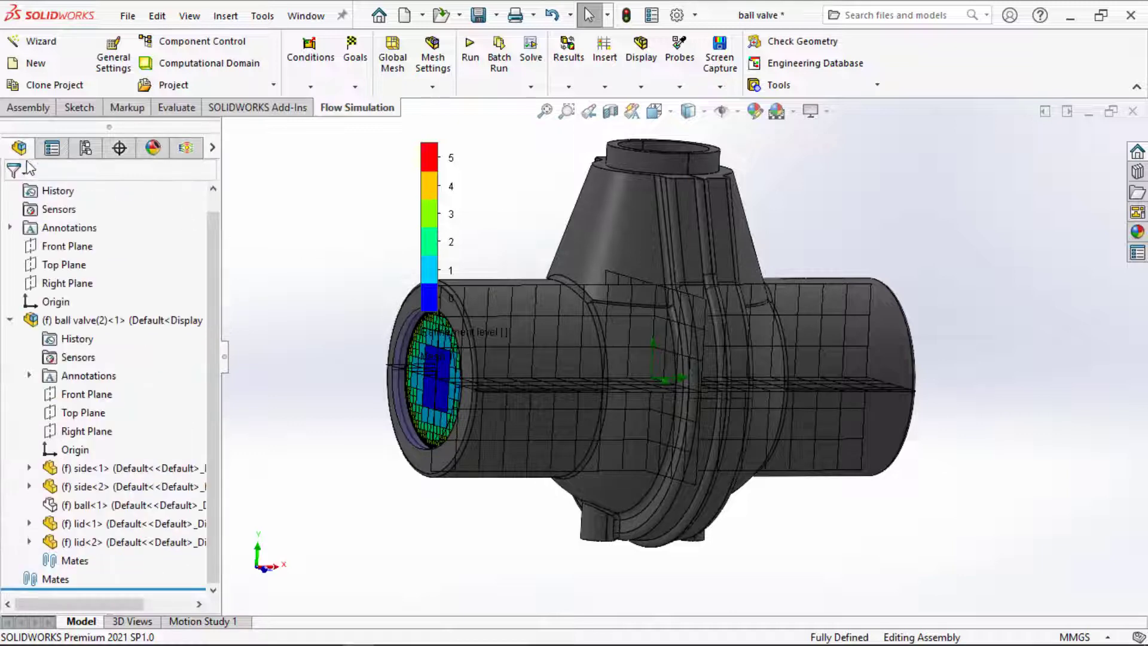
pyautogui.rightClick(62, 192)
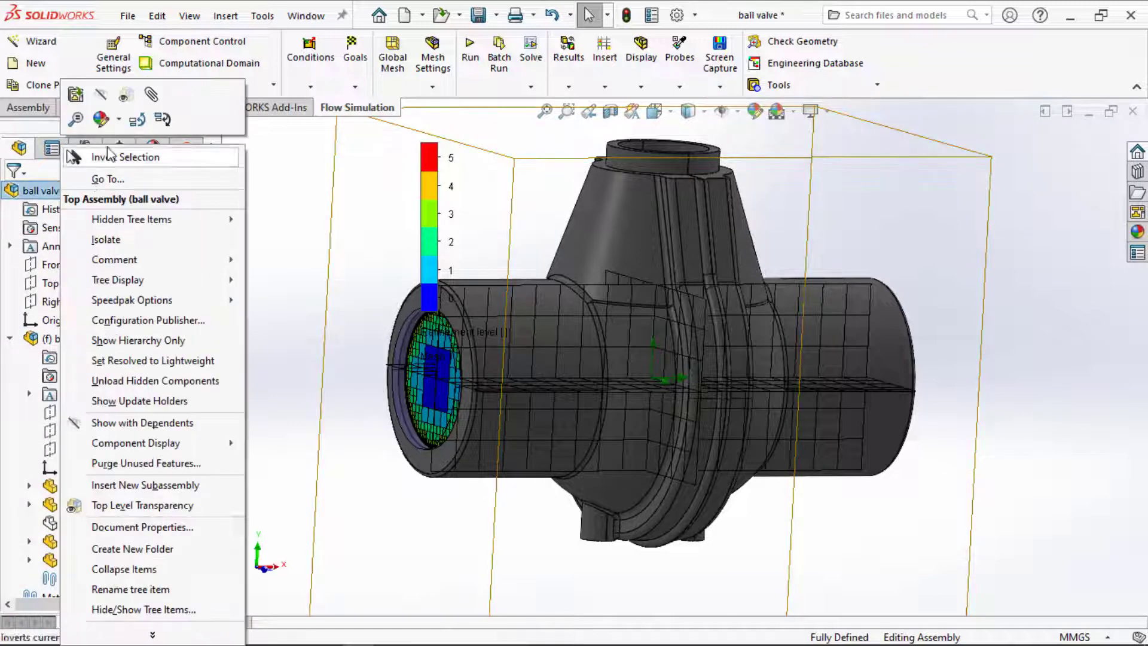
pyautogui.click(102, 105)
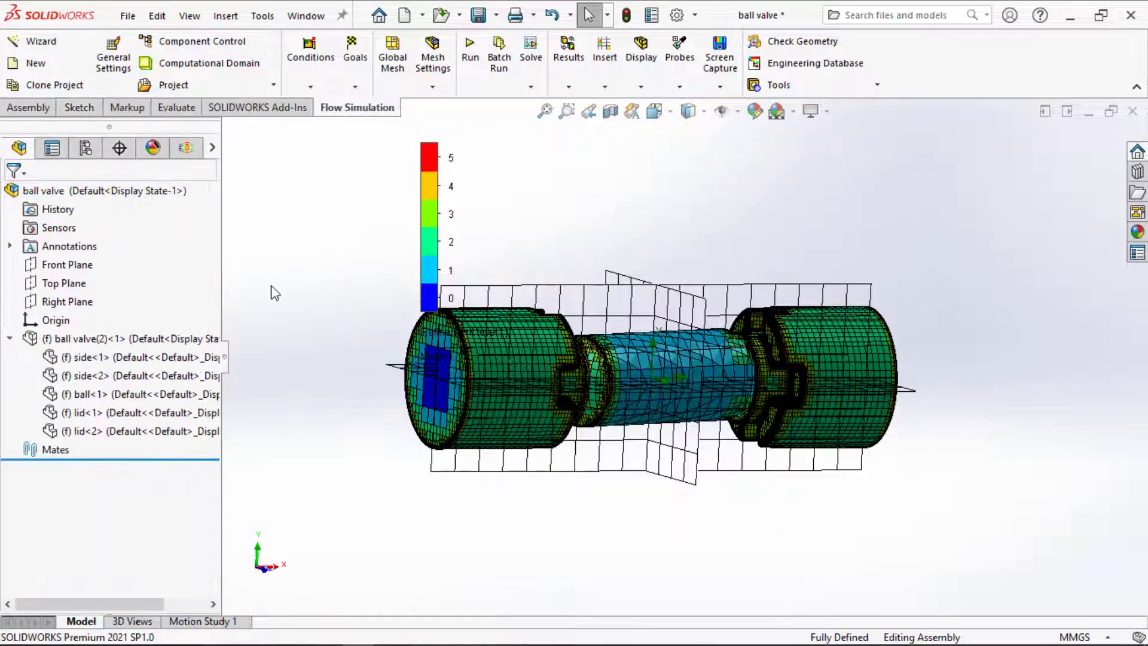
pyautogui.scroll(3, 592, 428)
pyautogui.moveTo(592, 428); pyautogui.dragTo(628, 507, button='middle')
# - Hide the basic mesh grid in the Meshing project so only the refinement level plot remains
pyautogui.click(190, 148)
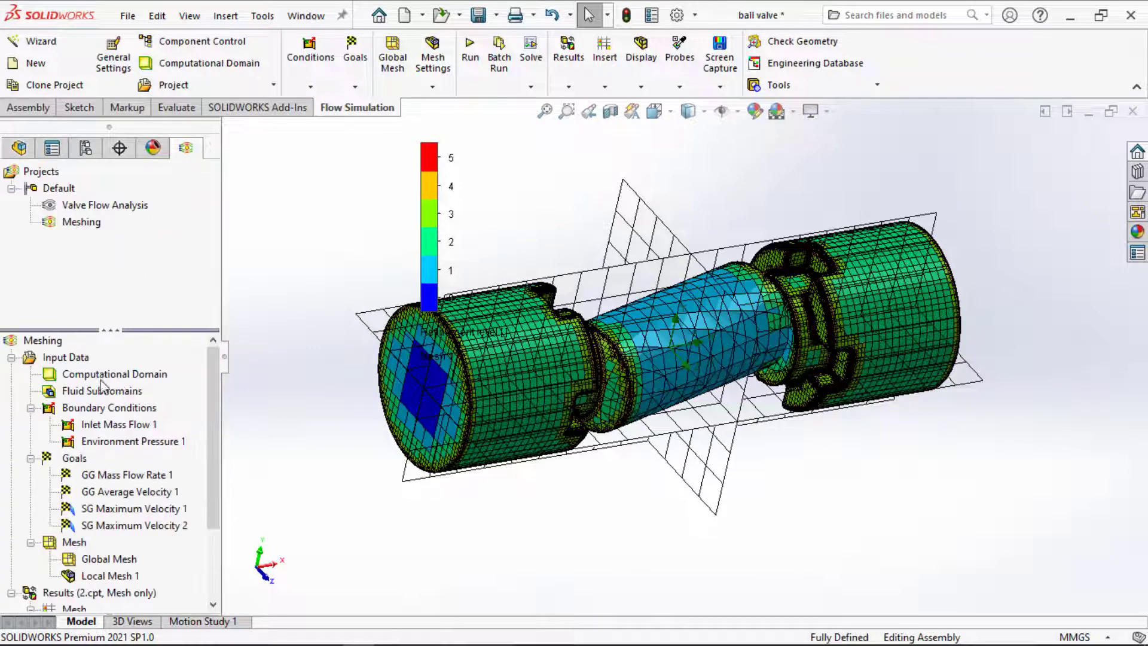
pyautogui.scroll(-1, 93, 478)
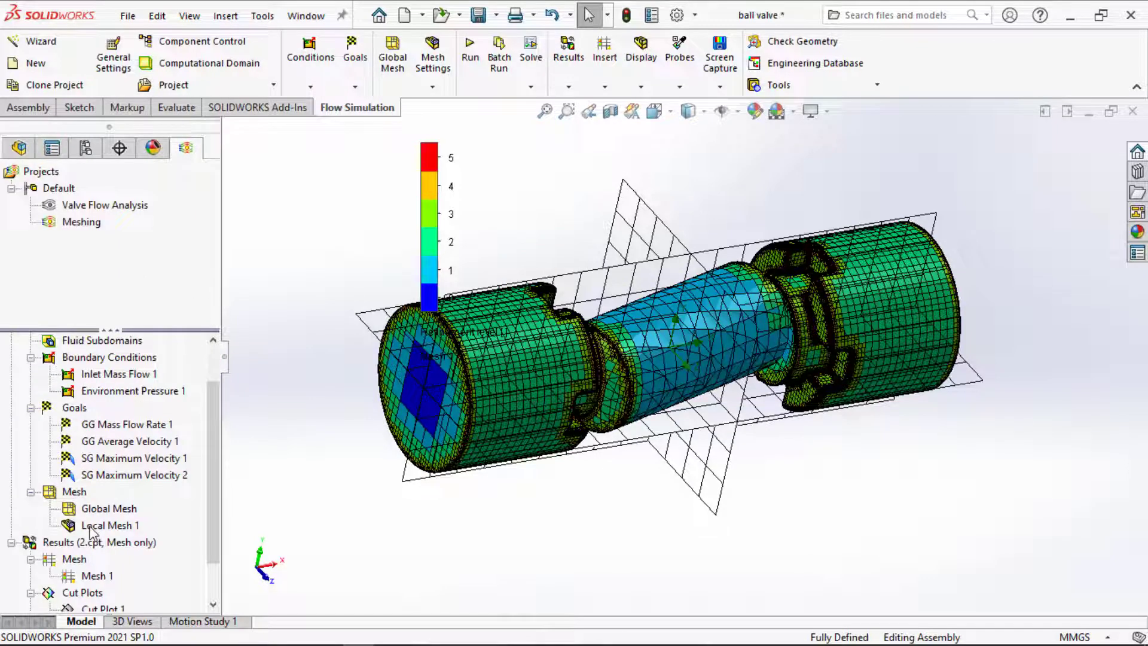
pyautogui.rightClick(77, 498)
pyautogui.click(117, 551)
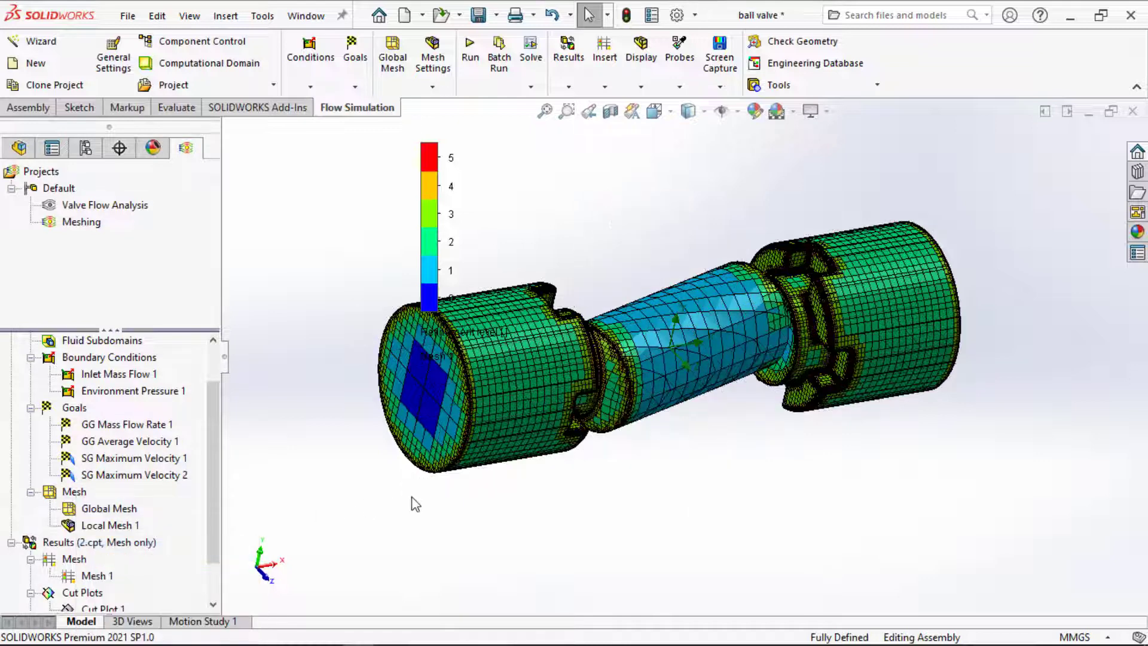
# - Move the refinement level legend clear of the model and inspect the fluid volume mesh from several sides
pyautogui.moveTo(418, 169); pyautogui.dragTo(251, 185)
pyautogui.click(482, 556)
pyautogui.moveTo(481, 556); pyautogui.dragTo(475, 455, button='middle')
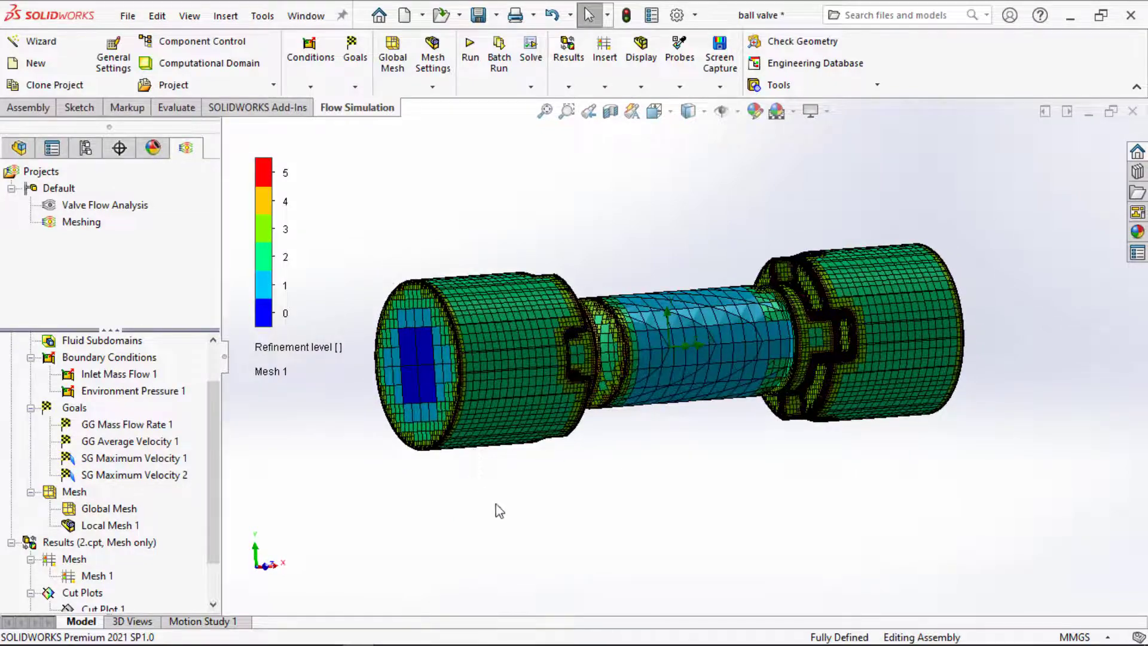
pyautogui.moveTo(479, 498); pyautogui.dragTo(512, 568, button='middle')
pyautogui.scroll(-2, 623, 223)
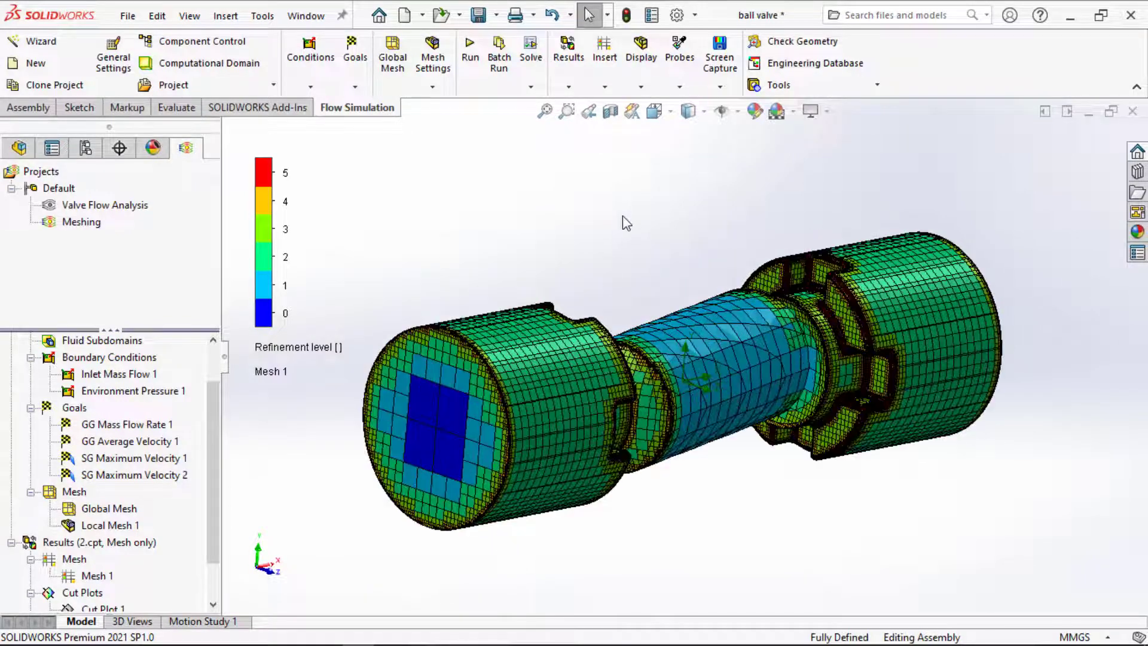
pyautogui.moveTo(624, 225); pyautogui.dragTo(476, 221, button='middle')
pyautogui.moveTo(476, 221); pyautogui.dragTo(607, 219, button='middle')
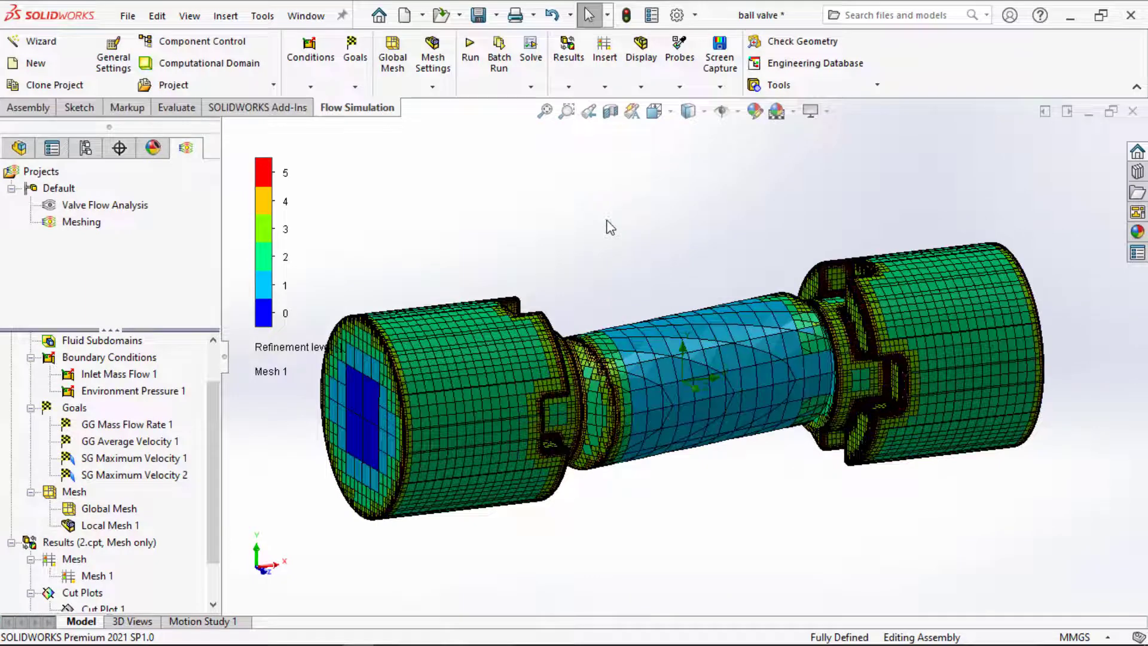
# - Save the ball valve assembly with its refinement level mesh plot
pyautogui.scroll(2, 609, 227)
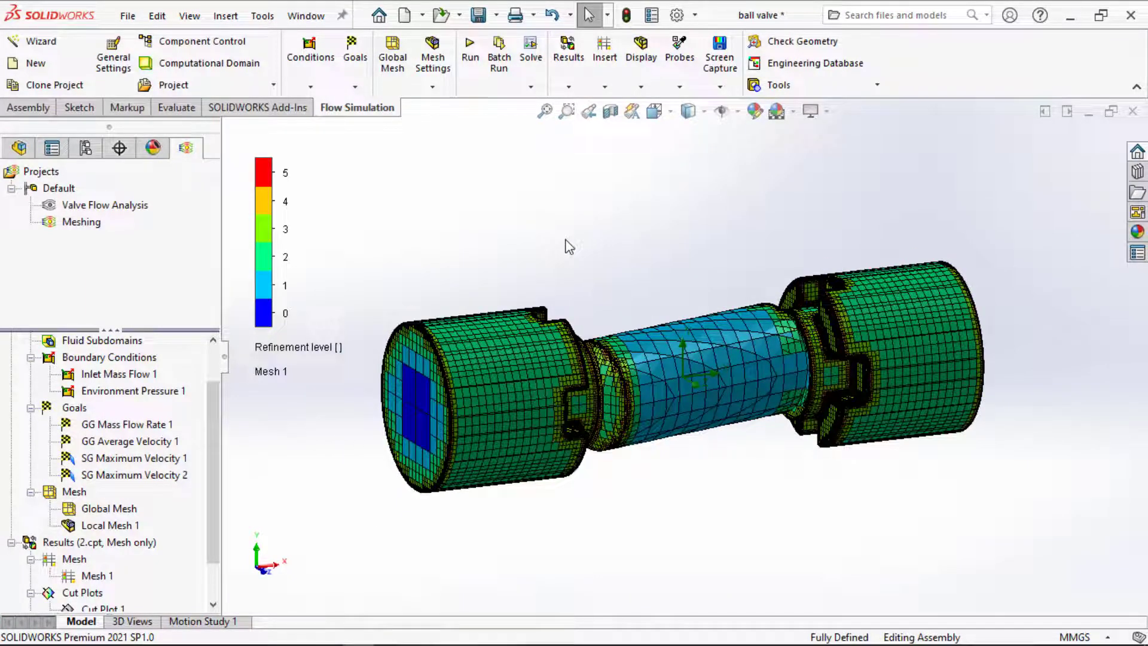
pyautogui.click(479, 15)
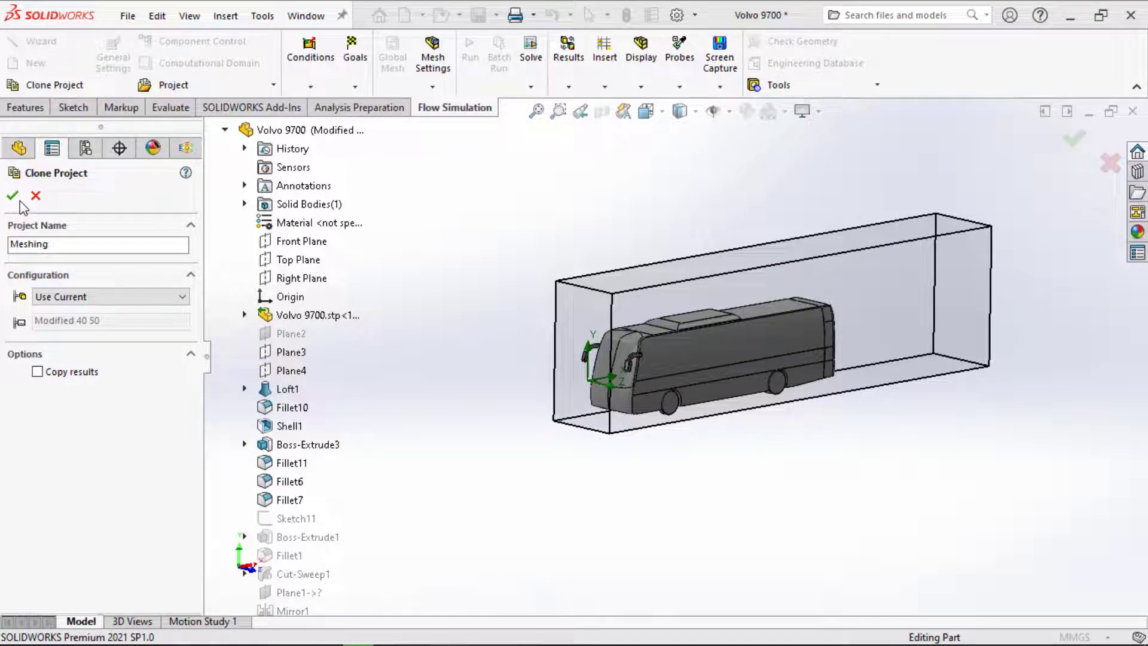
# - Clone the Volvo 9700 flow project as Meshing in the current configuration without copying results, and start a local mesh in it
pyautogui.click(18, 200)
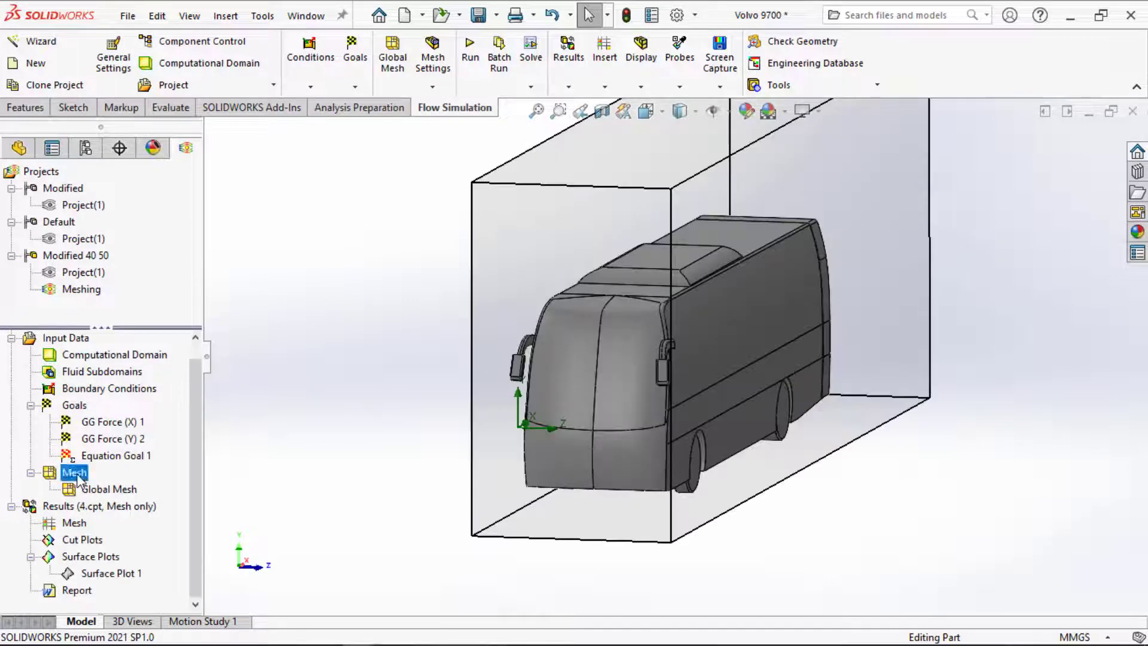
pyautogui.rightClick(74, 473)
pyautogui.click(135, 505)
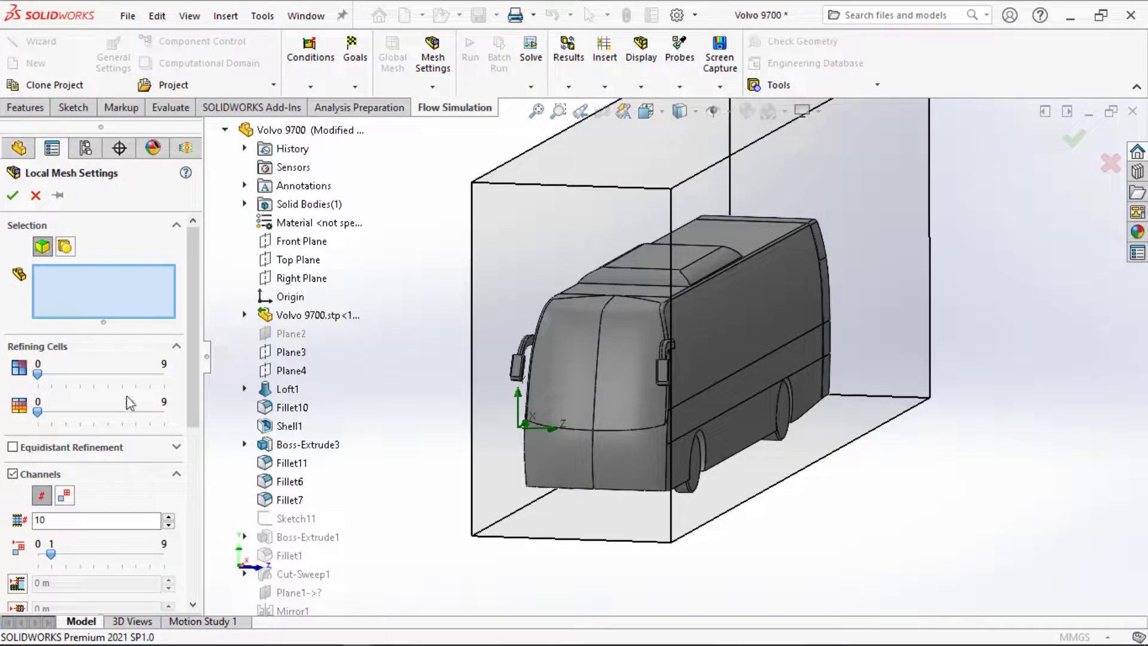
# - Select the four large faces of the bus front as local mesh regions
pyautogui.click(562, 342)
pyautogui.click(607, 340)
pyautogui.click(610, 459)
pyautogui.click(539, 459)
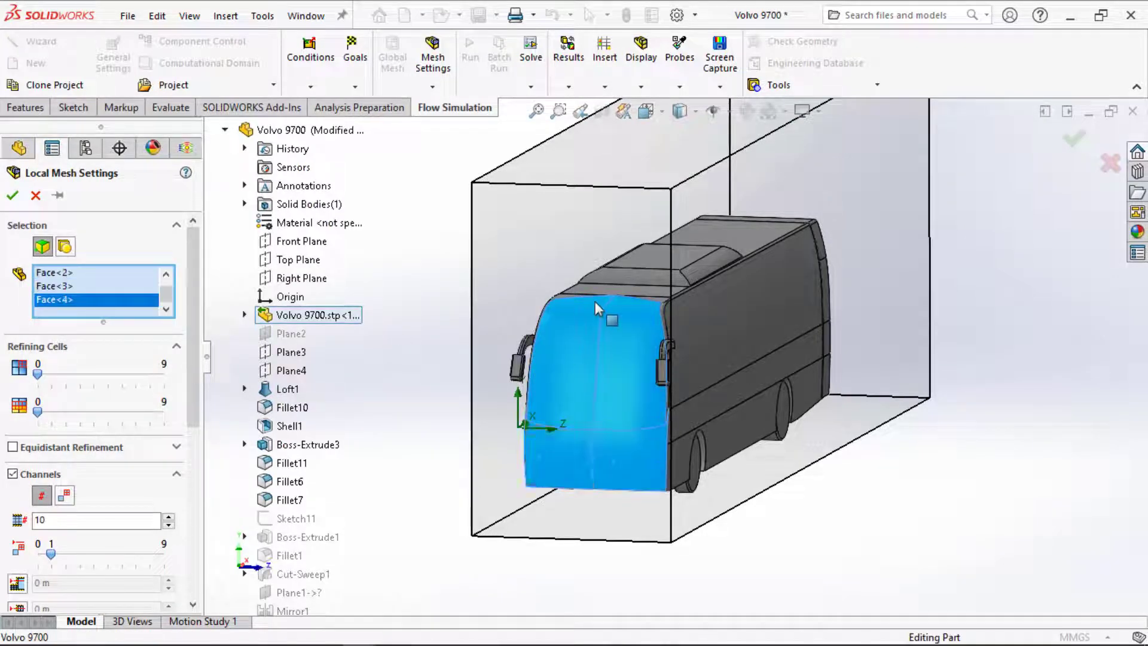
# - Add the faces above the windshield and the front slope of the raised roof housing to the local mesh selection
pyautogui.scroll(-2, 585, 288)
pyautogui.moveTo(585, 289); pyautogui.dragTo(596, 331, button='middle')
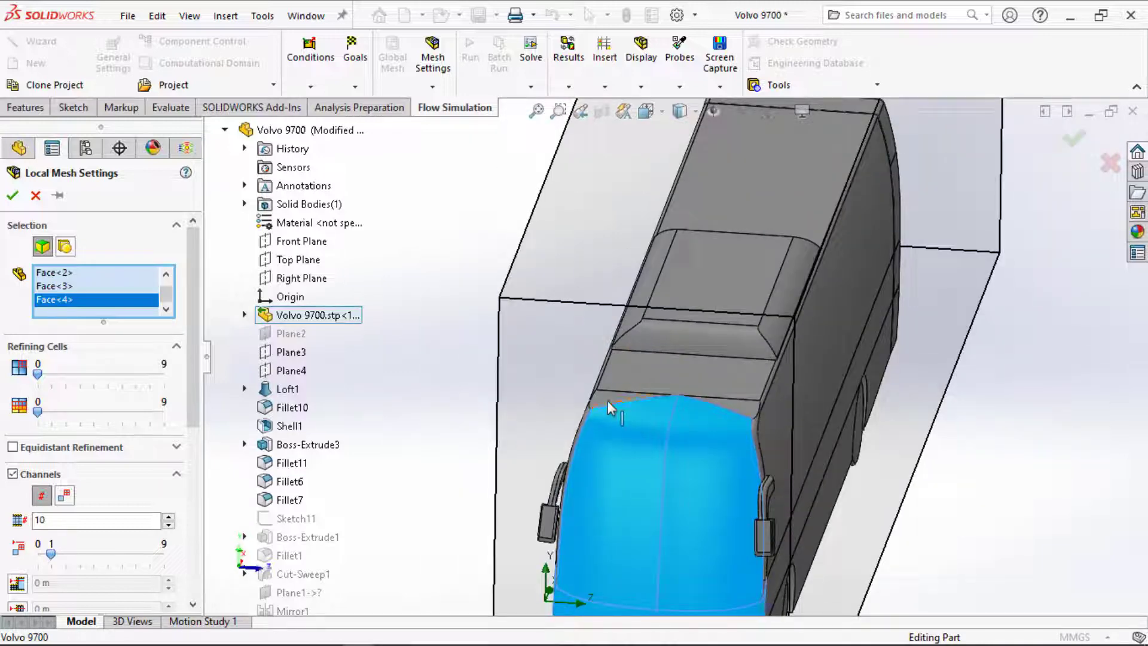
pyautogui.click(606, 400)
pyautogui.click(734, 407)
pyautogui.click(709, 382)
pyautogui.click(695, 335)
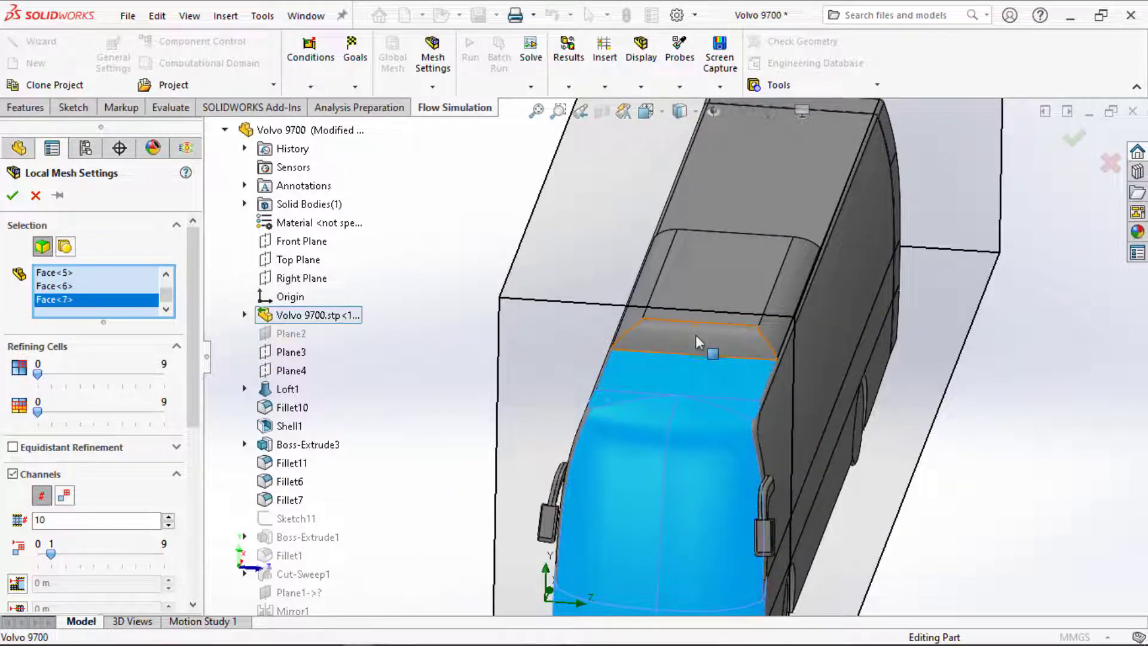
# - Add the remaining faces of the raised roof housing and the main roof behind it to the local mesh selection
pyautogui.click(675, 277)
pyautogui.click(660, 279)
pyautogui.click(787, 256)
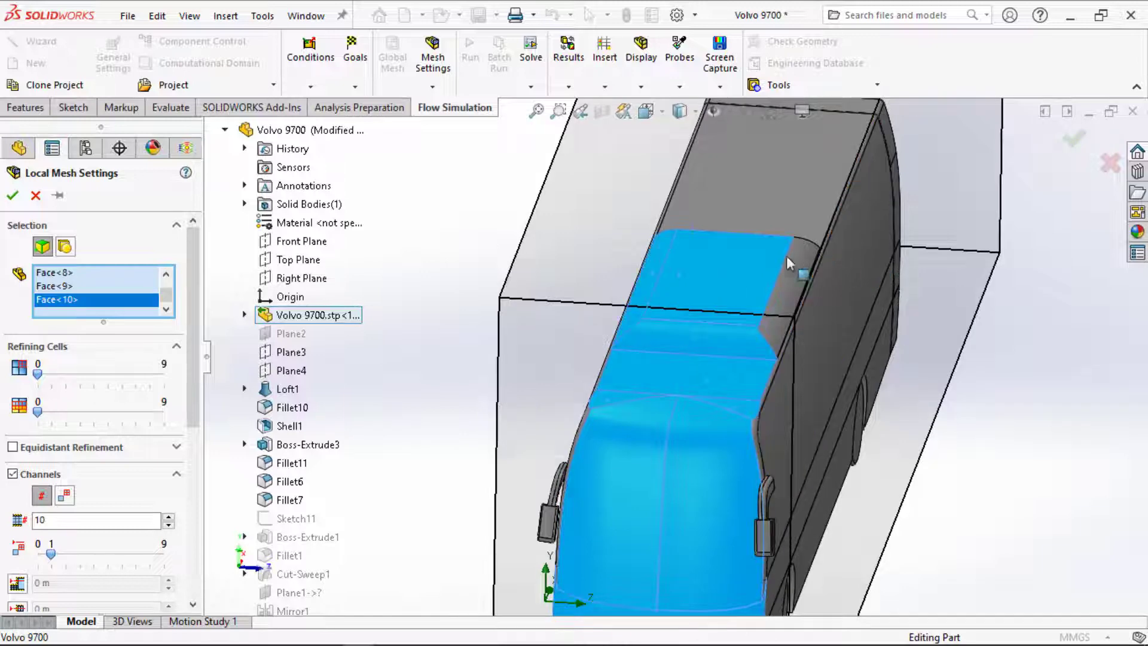
pyautogui.click(763, 194)
pyautogui.scroll(-8, 678, 298)
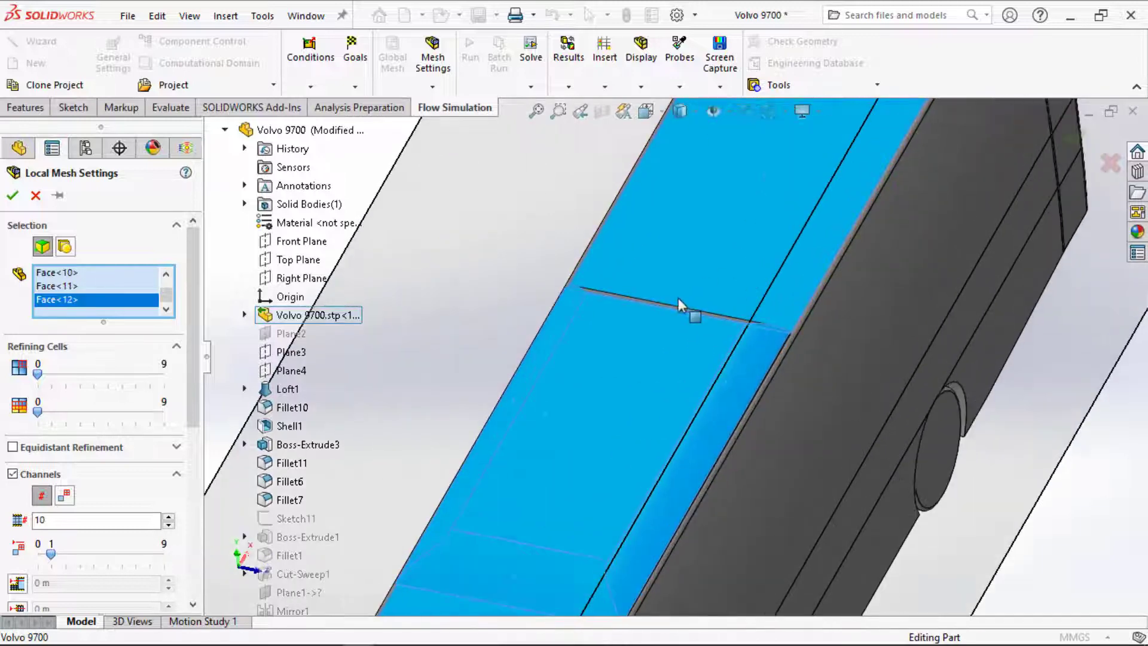
pyautogui.click(644, 308)
pyautogui.scroll(10, 644, 308)
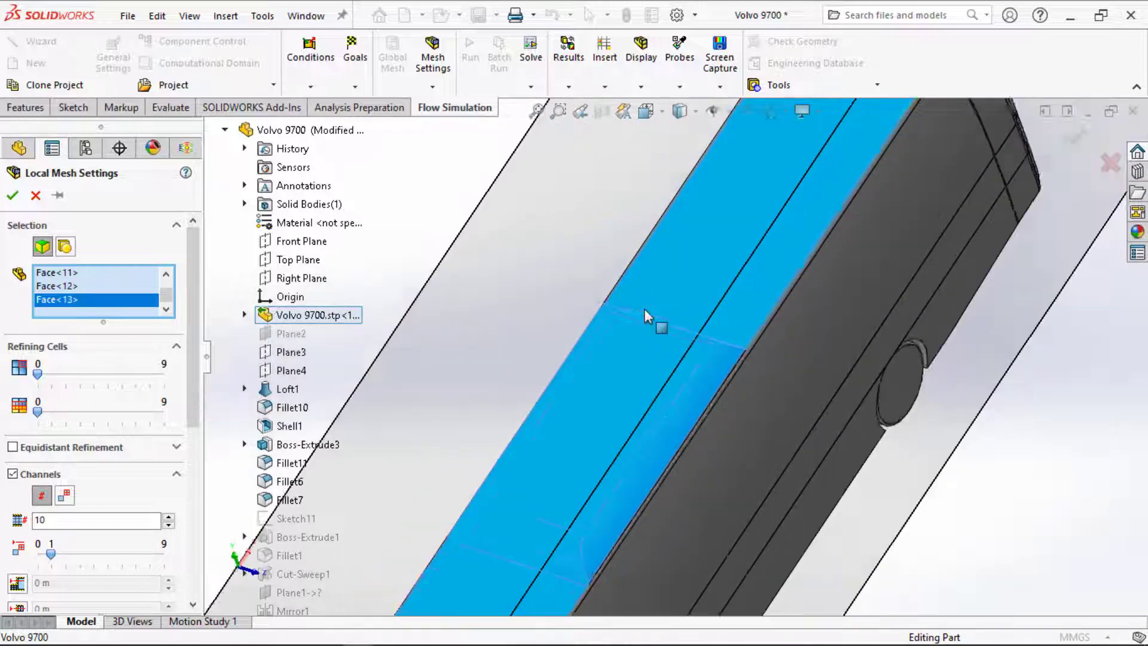
# - Add the rearmost roof face and the faces of the bus's rear end to the local mesh selection
pyautogui.scroll(-5, 777, 189)
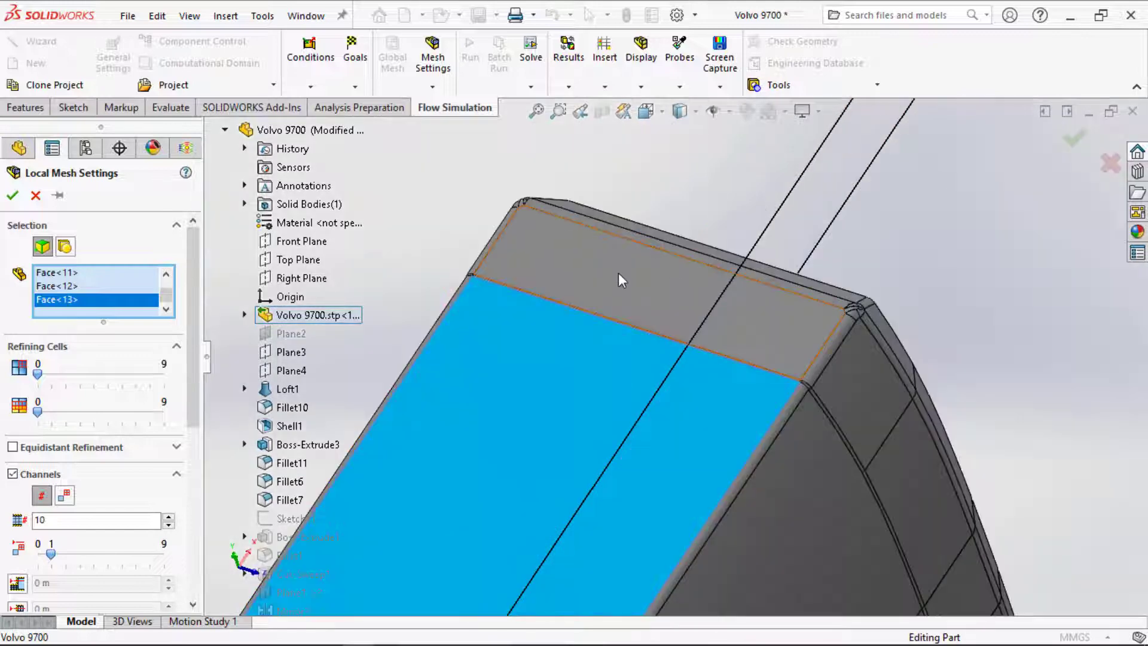
pyautogui.click(664, 338)
pyautogui.scroll(-3, 660, 357)
pyautogui.moveTo(660, 357); pyautogui.dragTo(665, 348, button='middle')
pyautogui.click(752, 298)
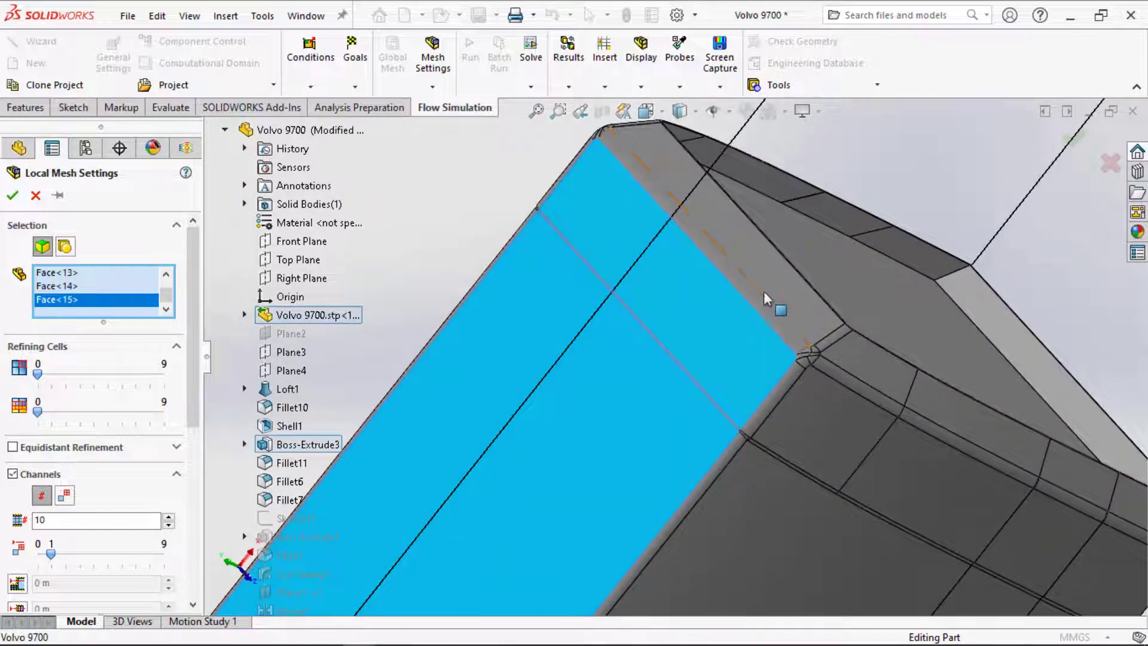
pyautogui.click(763, 292)
pyautogui.click(867, 273)
pyautogui.click(986, 326)
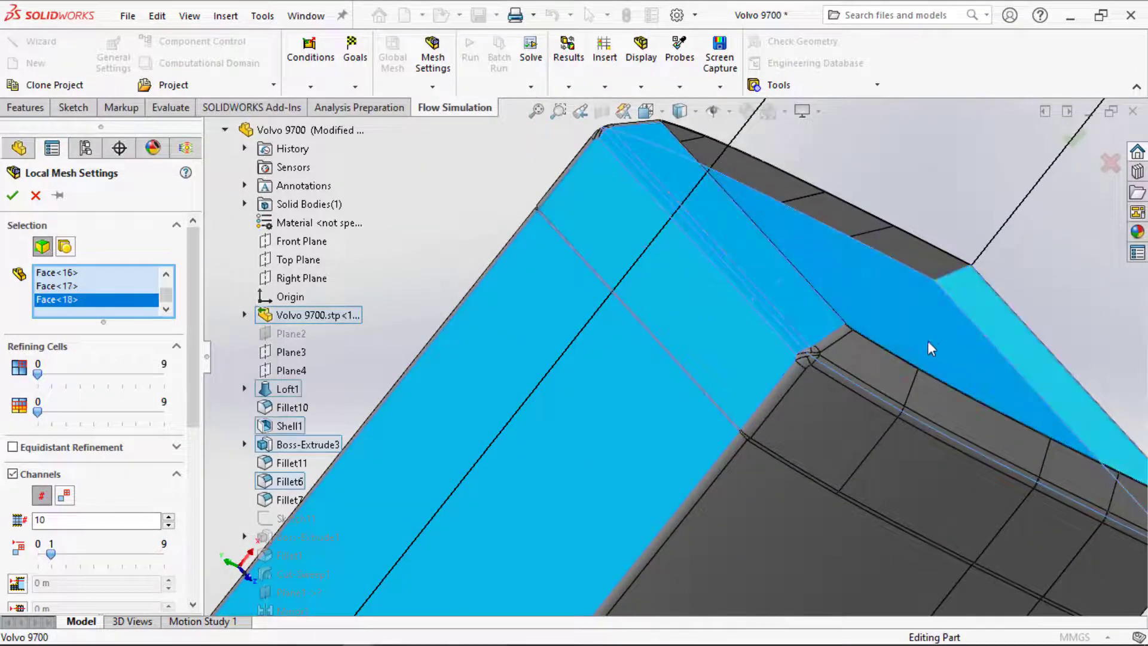
# - Add the lower rear edge face and the underbody faces from rear to front to the local mesh selection
pyautogui.moveTo(927, 339); pyautogui.dragTo(891, 335, button='middle')
pyautogui.scroll(5, 756, 345)
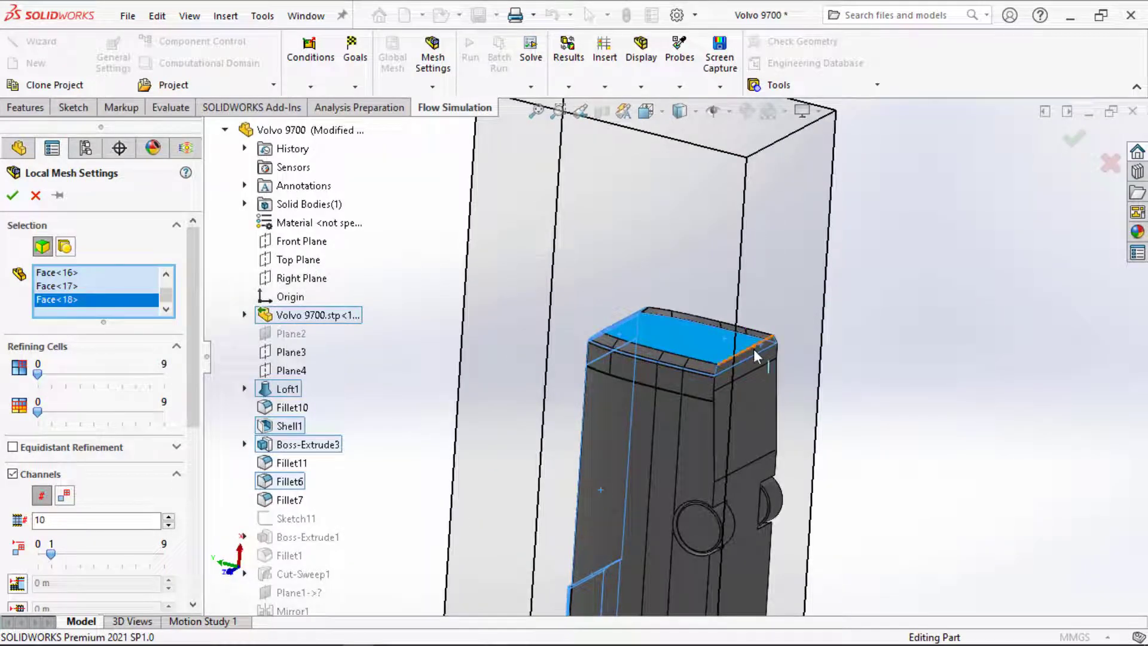
pyautogui.click(753, 349)
pyautogui.click(762, 394)
pyautogui.click(755, 521)
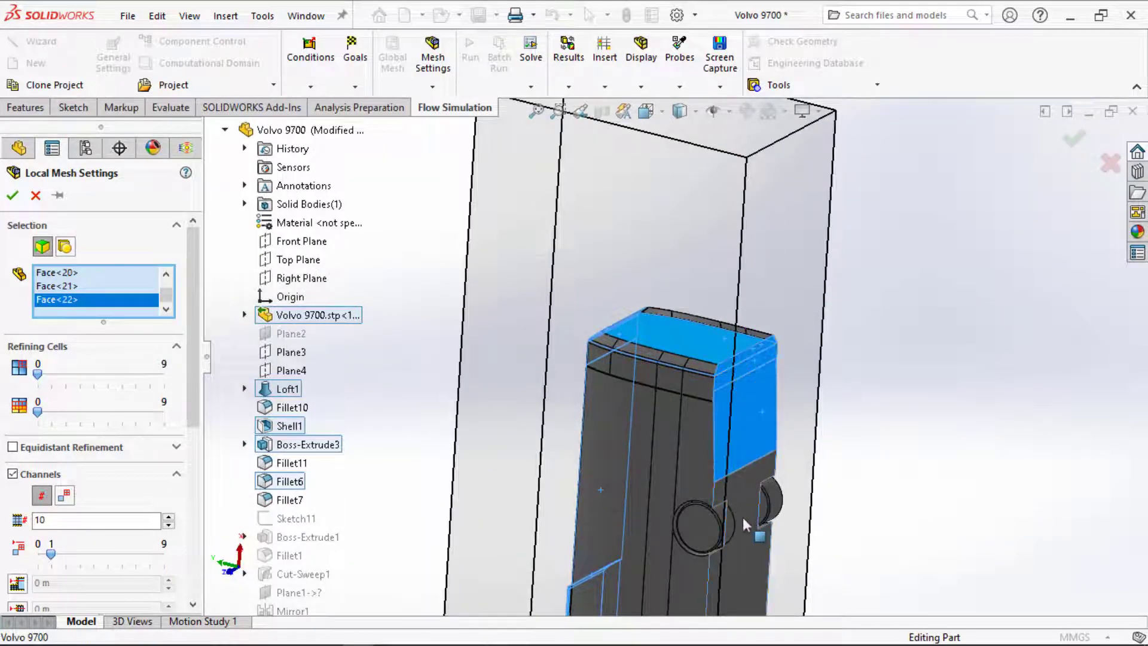
pyautogui.moveTo(754, 521); pyautogui.dragTo(733, 512, button='middle')
pyautogui.scroll(3, 722, 516)
pyautogui.scroll(-2, 646, 462)
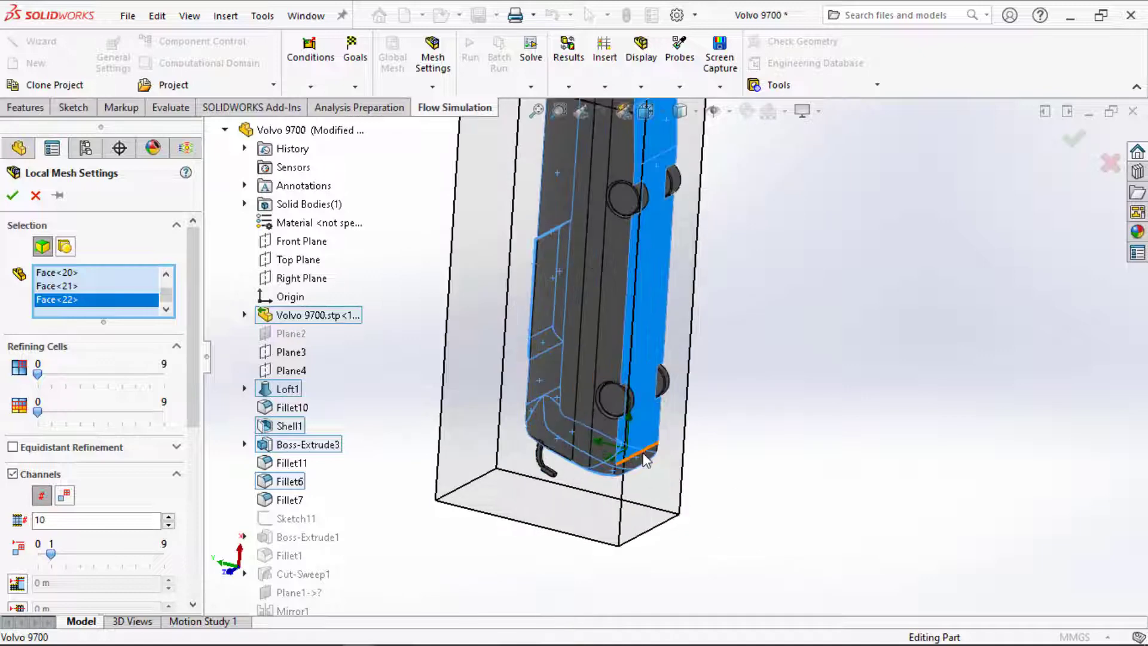
pyautogui.click(645, 462)
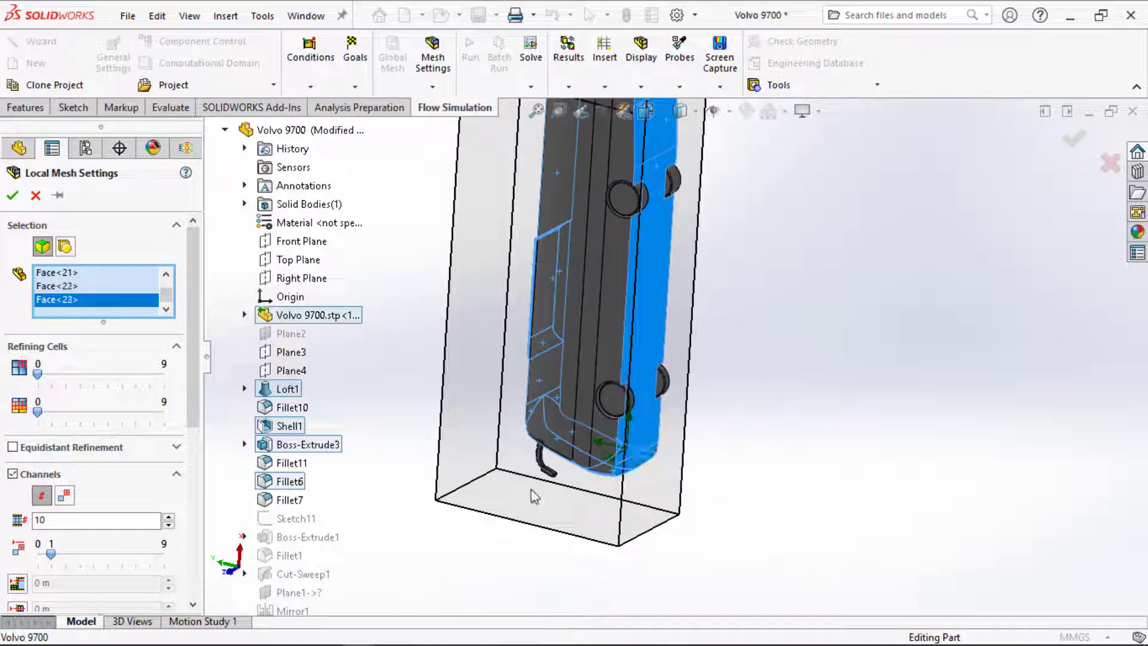
pyautogui.moveTo(646, 461); pyautogui.dragTo(598, 404, button='middle')
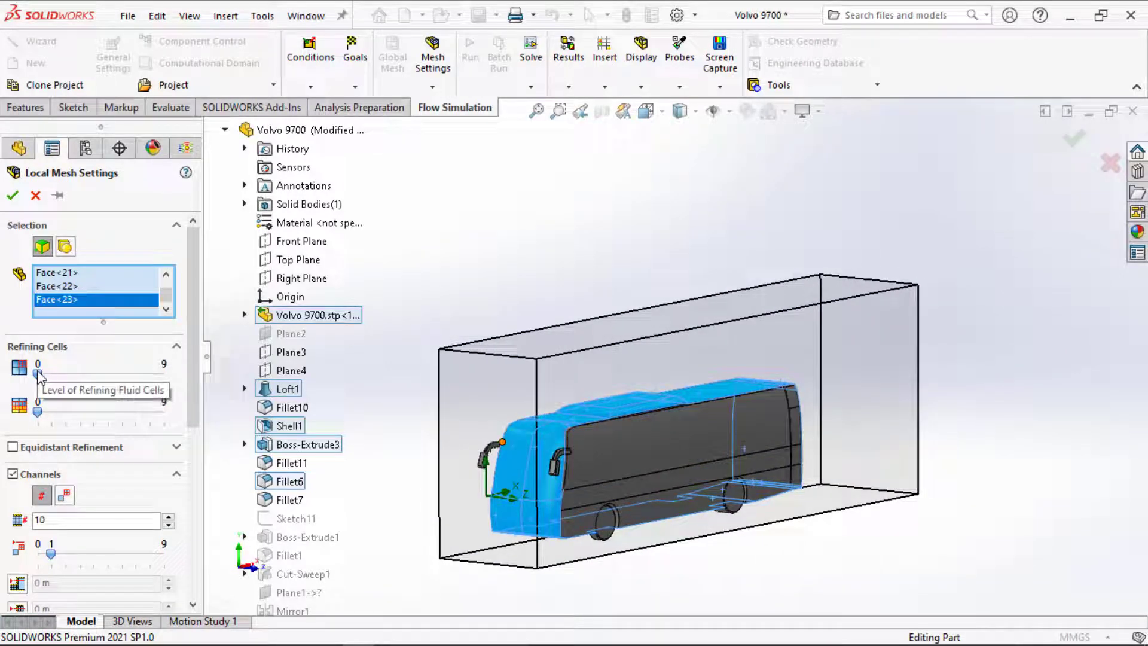
# - Set both cell refinement levels to 3, and replace channel refinement with equidistant refinement
pyautogui.moveTo(38, 374); pyautogui.dragTo(80, 374)
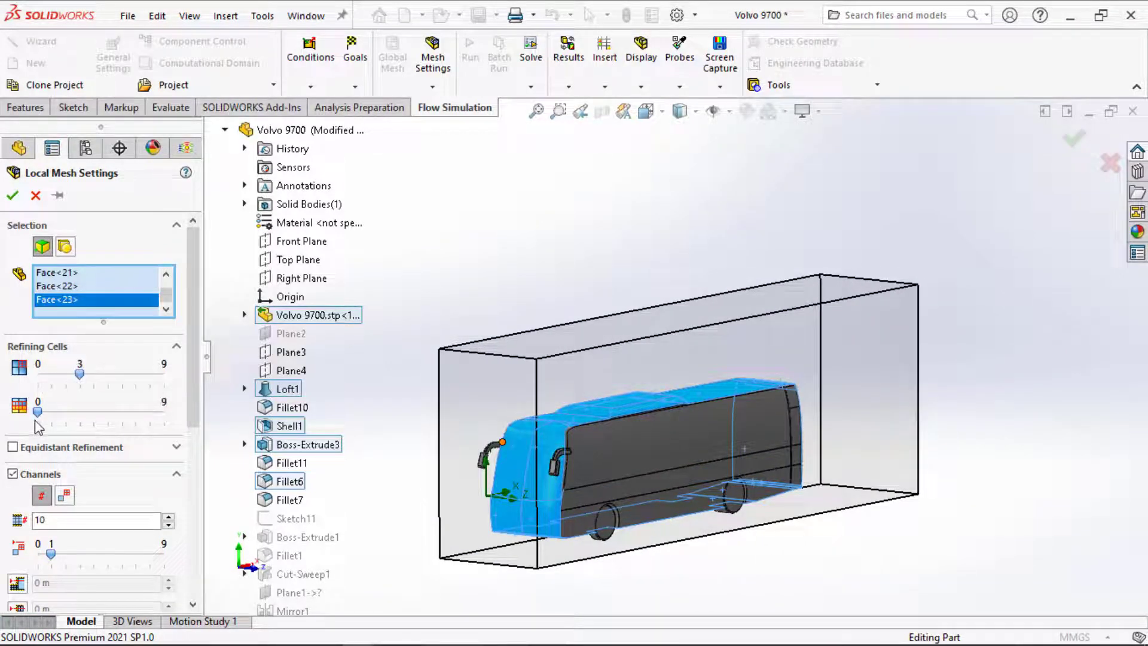
pyautogui.moveTo(37, 412); pyautogui.dragTo(80, 414)
pyautogui.click(13, 474)
pyautogui.click(13, 447)
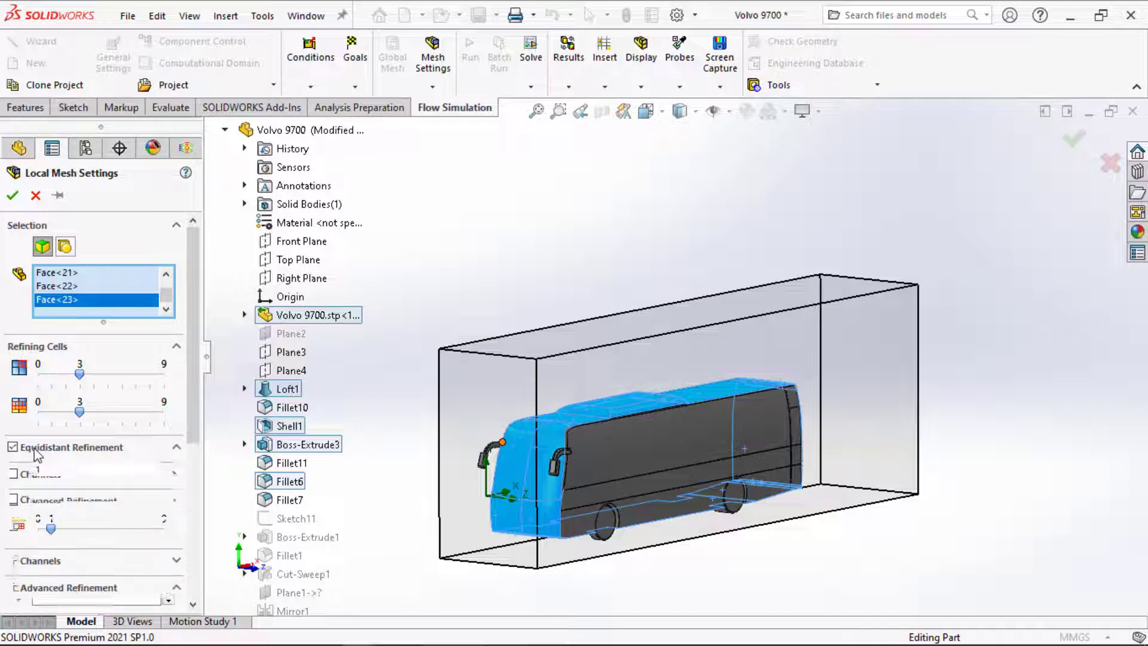
# - Set the equidistant refinement to 3 shells with a maximum equidistant level of 4
pyautogui.scroll(-1, 201, 434)
pyautogui.scroll(-2, 201, 434)
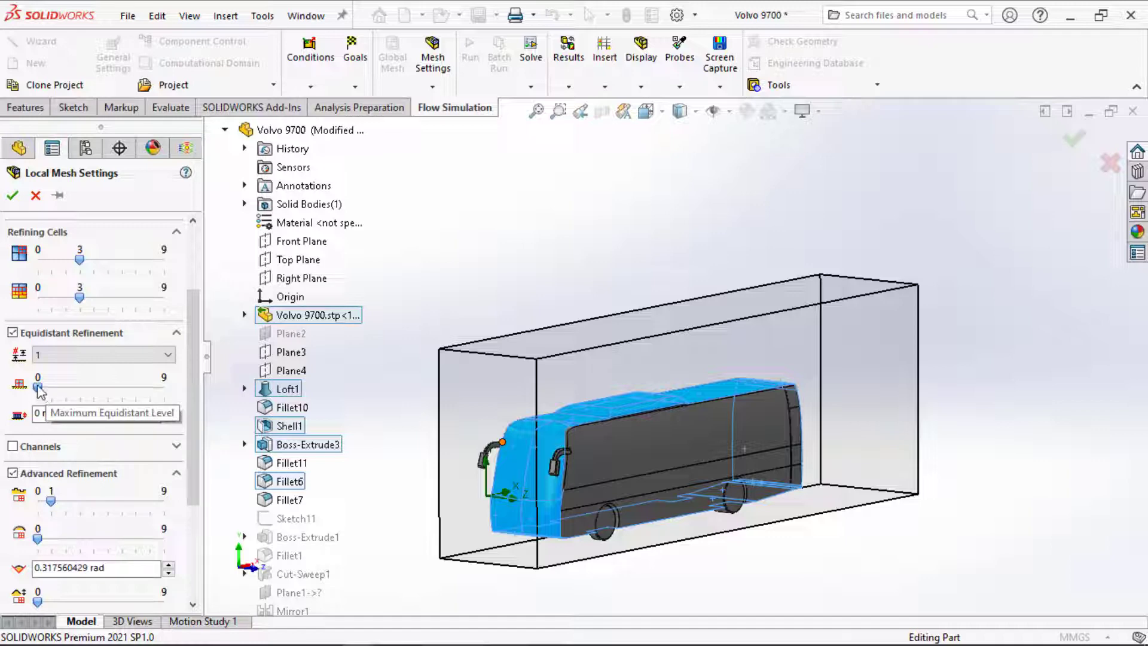
pyautogui.moveTo(40, 387); pyautogui.dragTo(88, 390)
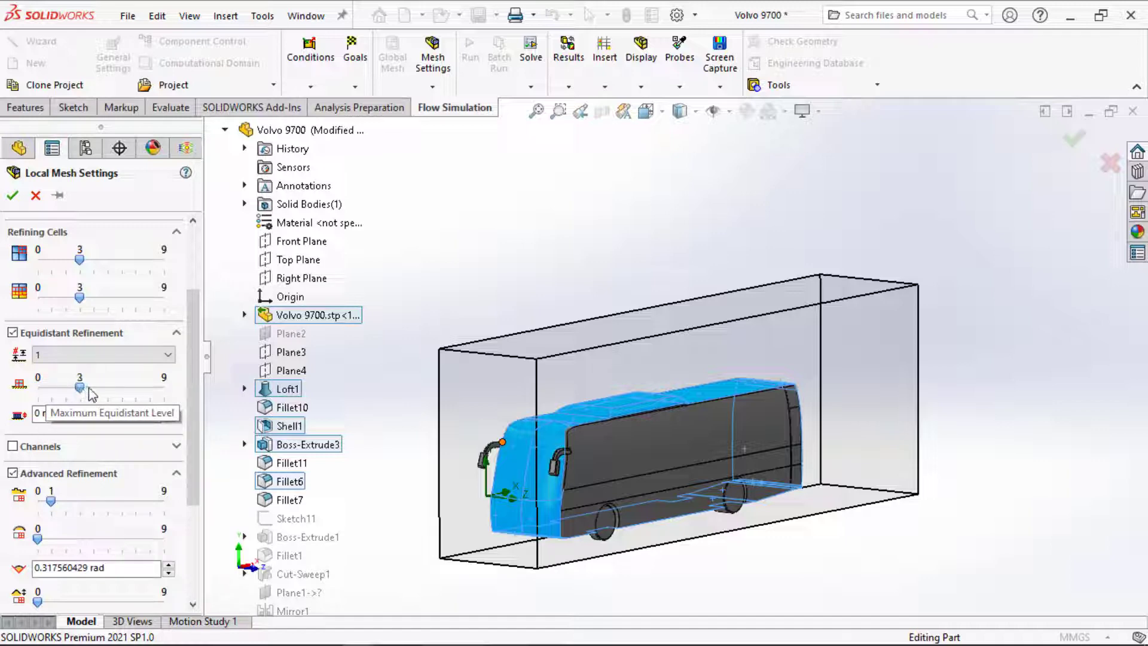
pyautogui.click(63, 358)
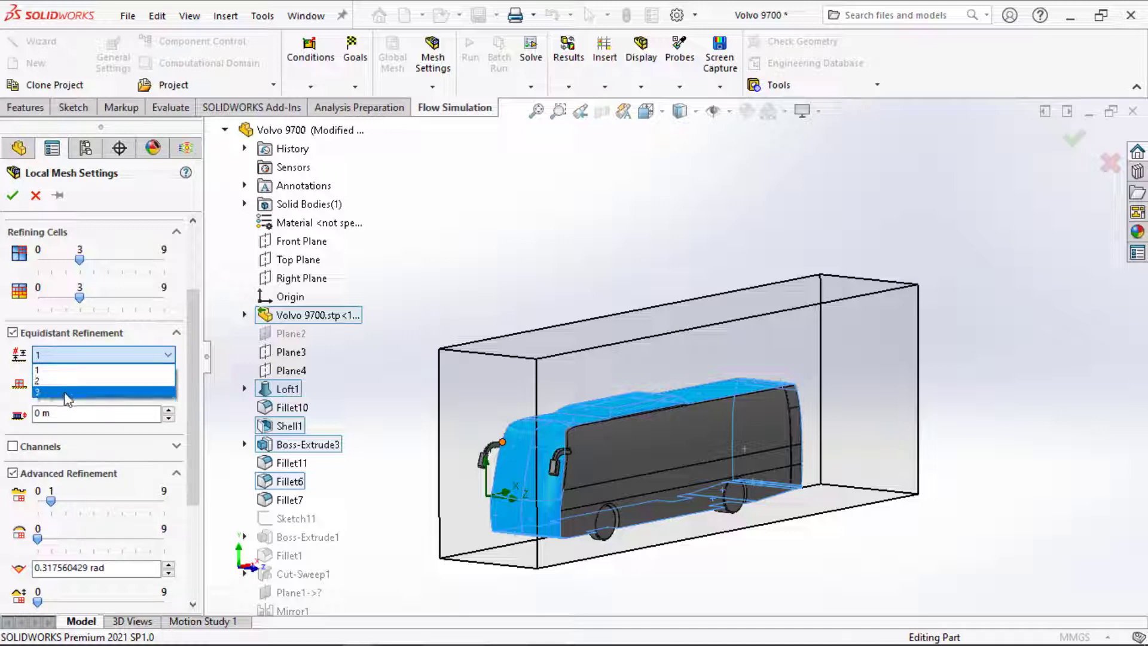
pyautogui.click(66, 393)
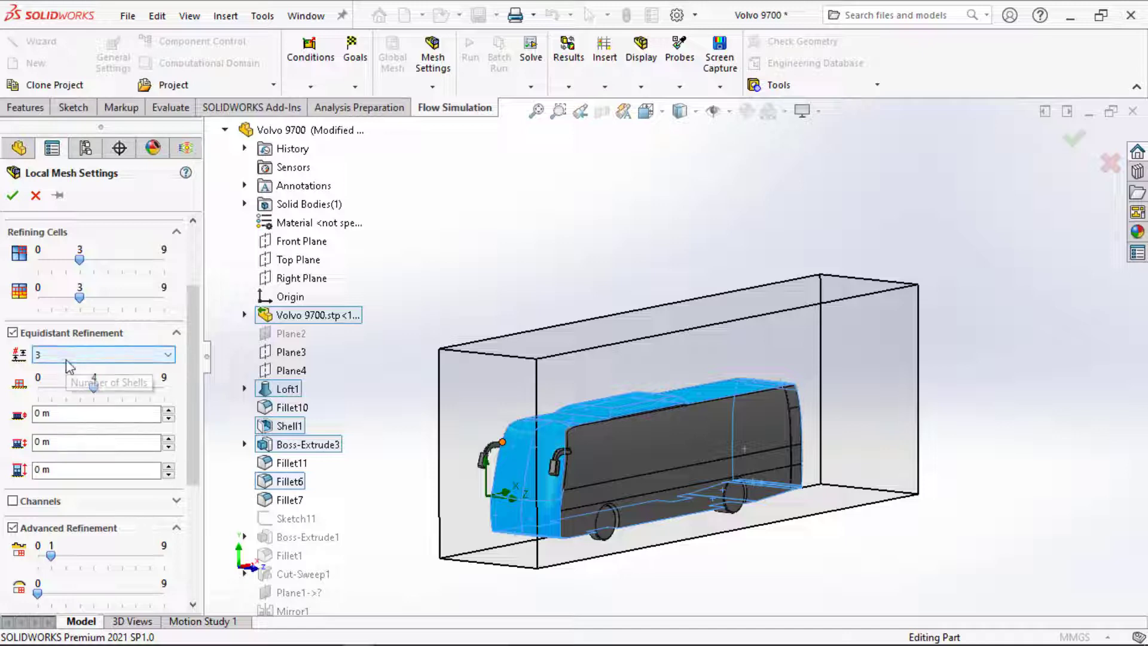
# - Set equidistant offset distance 3 to 0.005 m and offset distance 2 to 0.0025 m
pyautogui.click(65, 470)
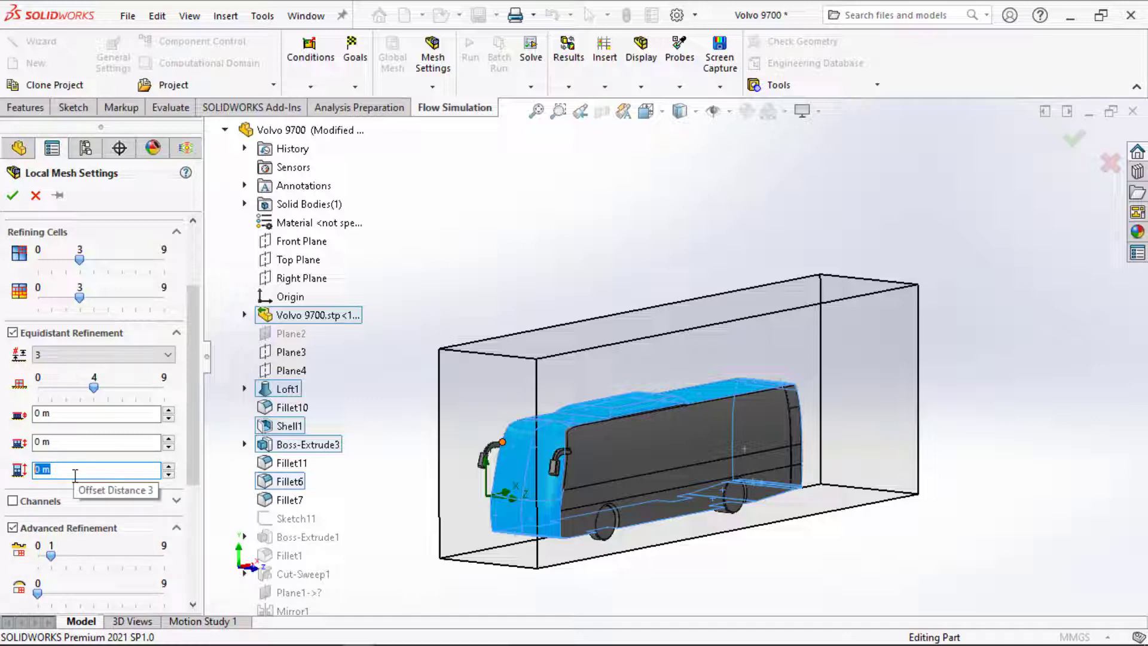
pyautogui.write('005')
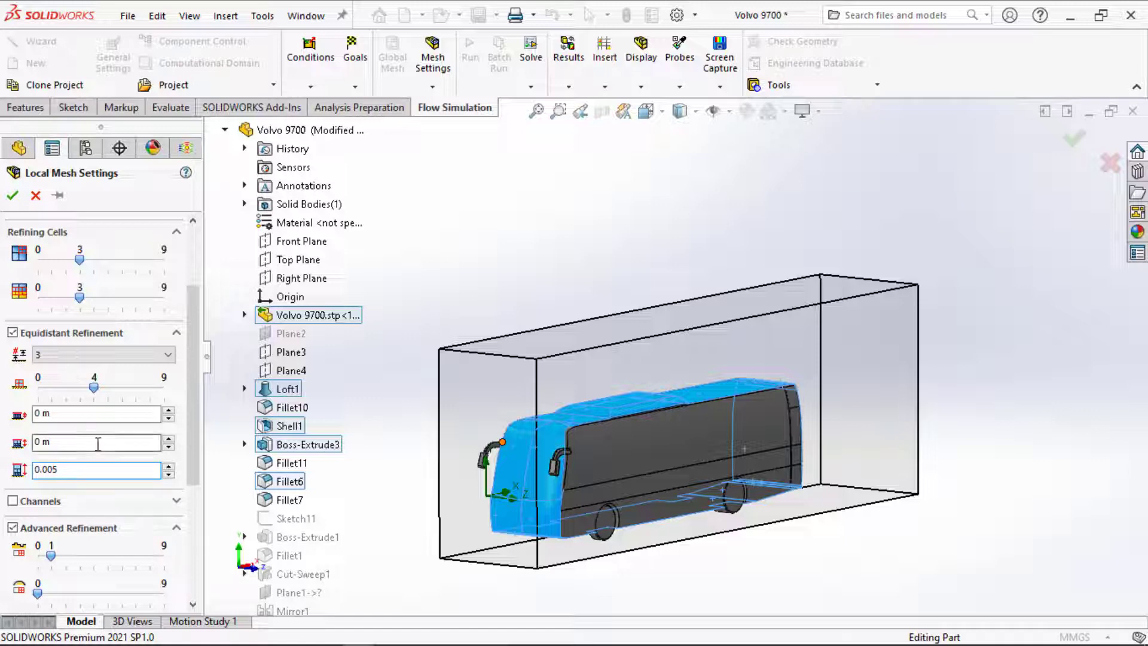
pyautogui.click(57, 443)
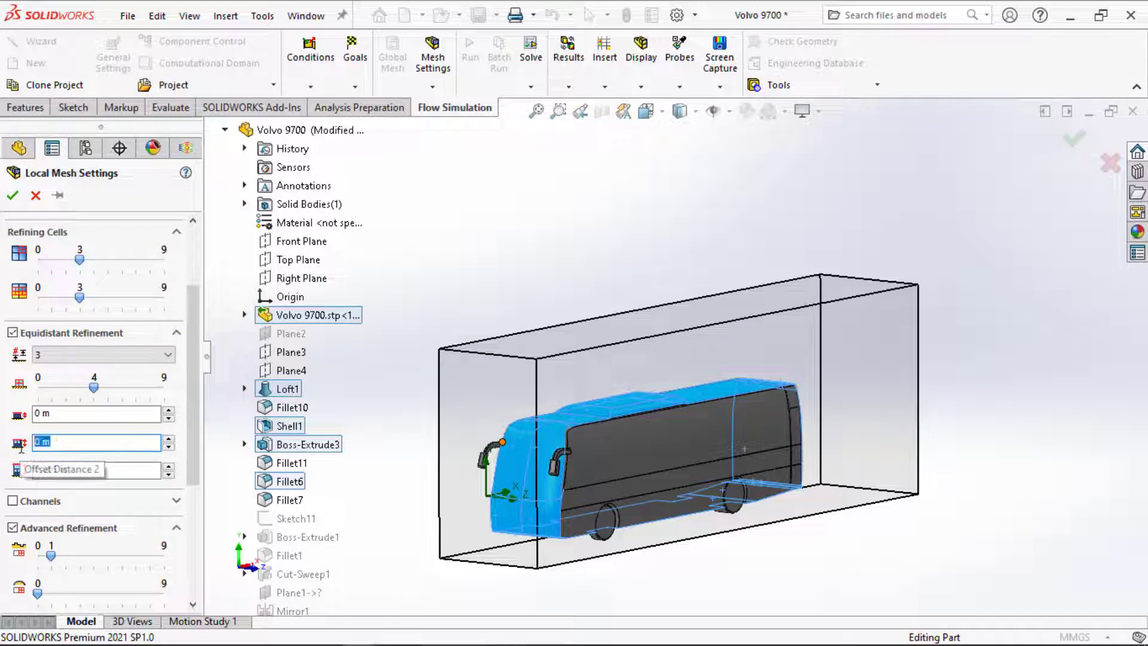
pyautogui.write('0.00025')
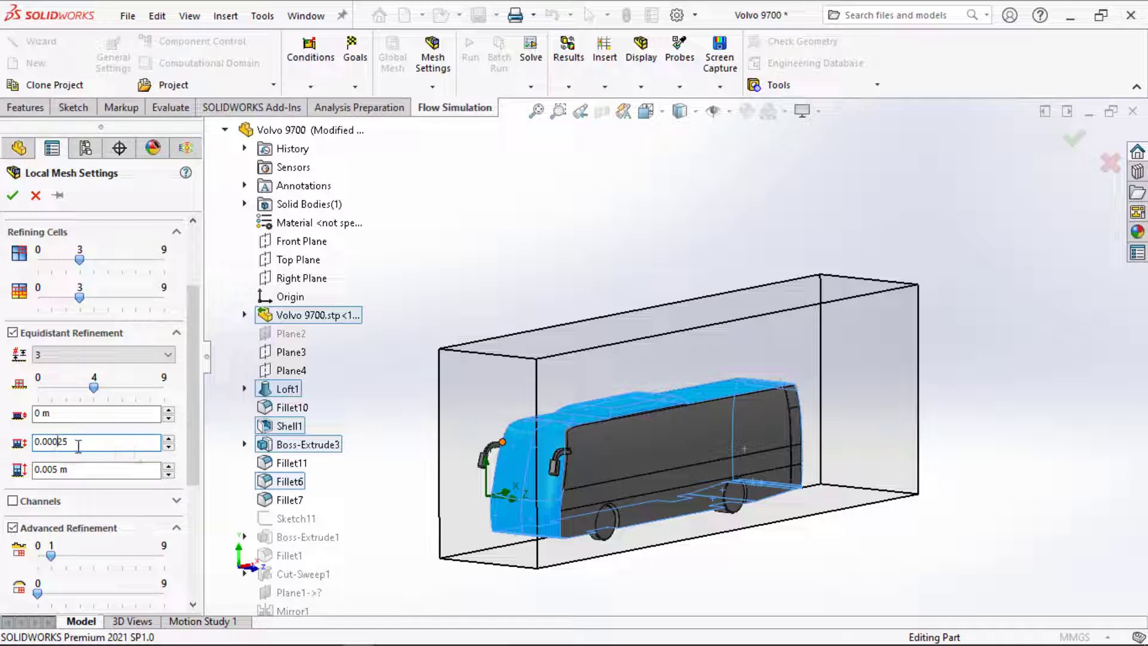
pyautogui.press('Left')
pyautogui.press('Left')
pyautogui.press('BackSpace')
# - Set equidistant offset distance 1 to 0.001 m
pyautogui.click(60, 414)
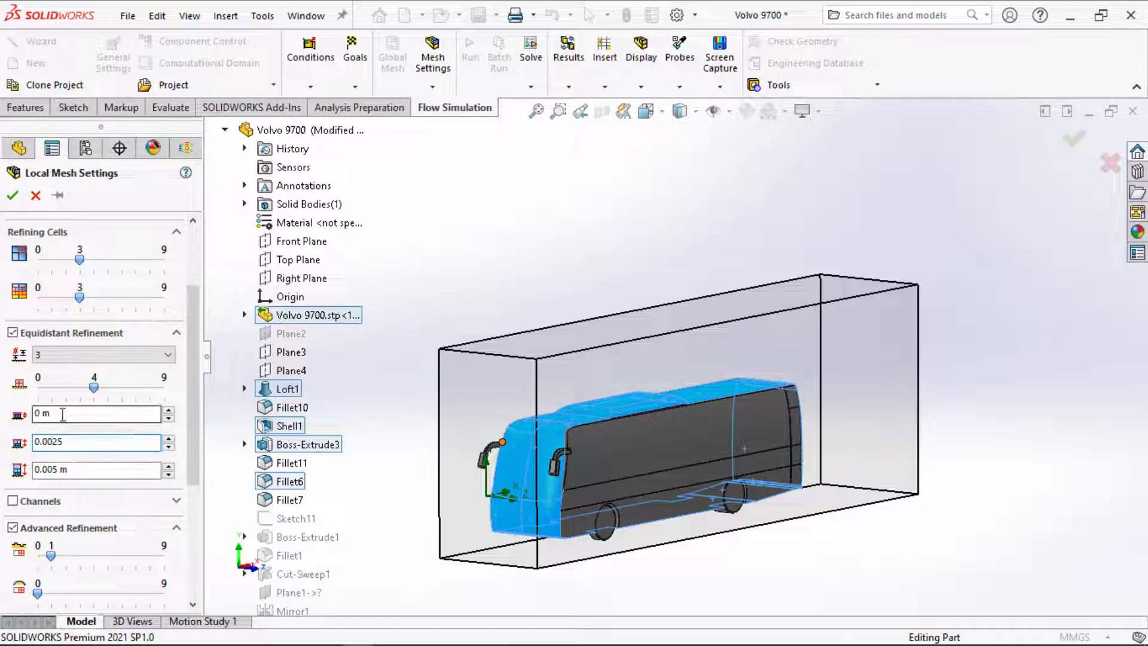
pyautogui.moveTo(64, 414); pyautogui.dragTo(5, 424)
pyautogui.write('0.001')
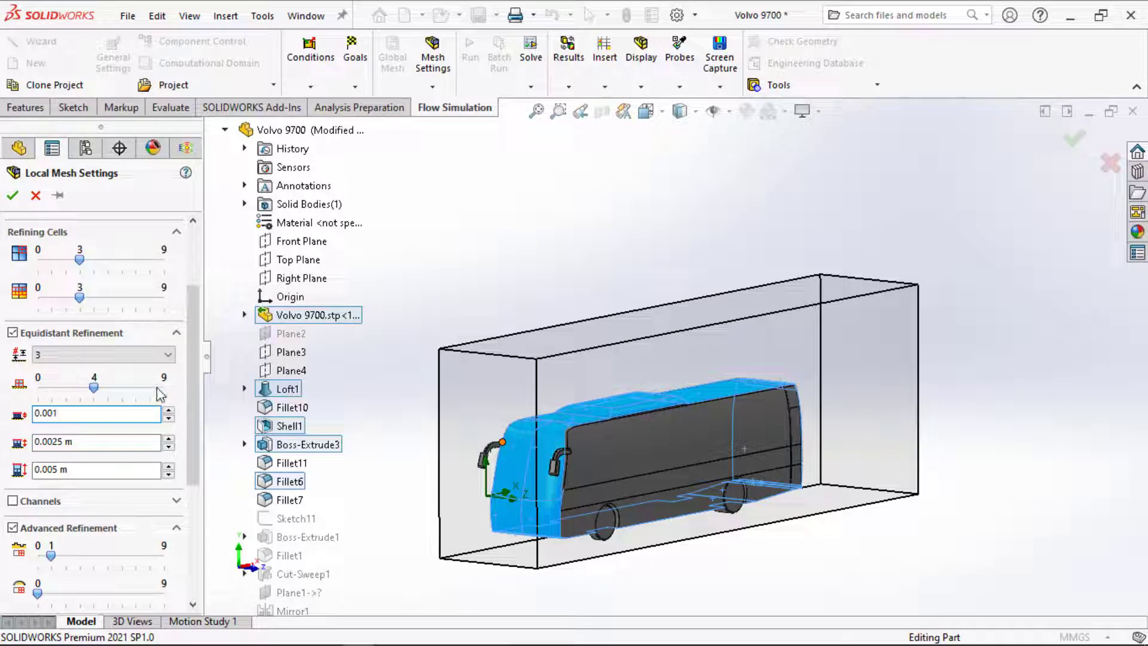
# - Set equidistant offset distance 3 to 0.5 m and offset distance 2 to 0.025 m
pyautogui.moveTo(195, 365); pyautogui.dragTo(195, 384)
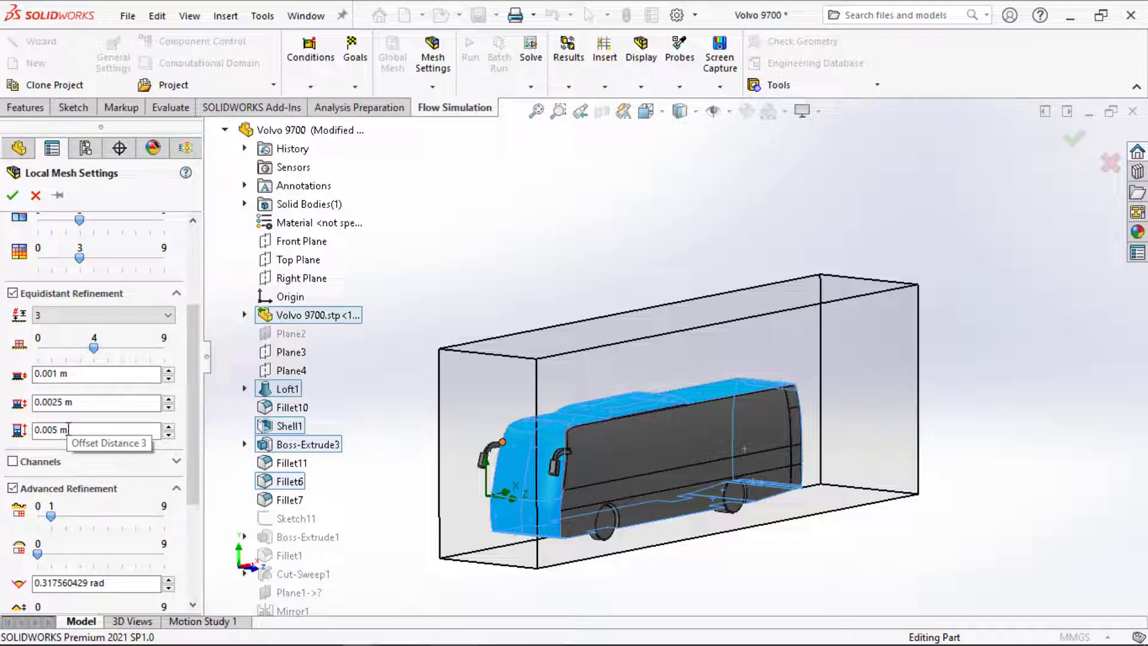
pyautogui.click(69, 429)
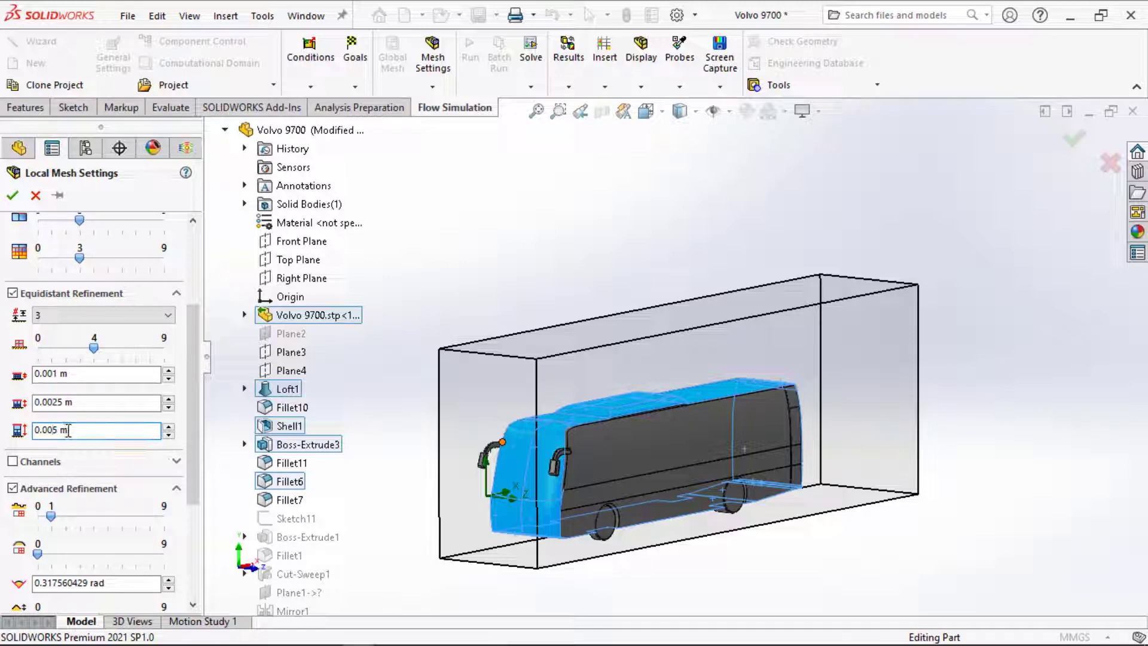
pyautogui.moveTo(57, 429); pyautogui.dragTo(45, 431)
pyautogui.write('5')
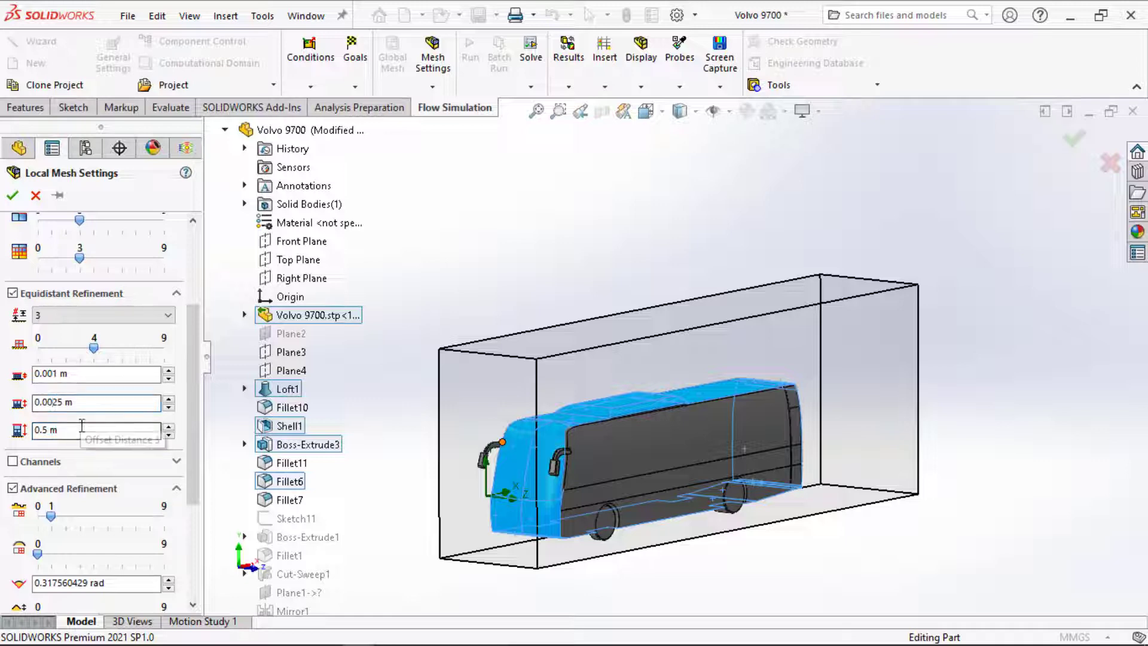
pyautogui.press('BackSpace')
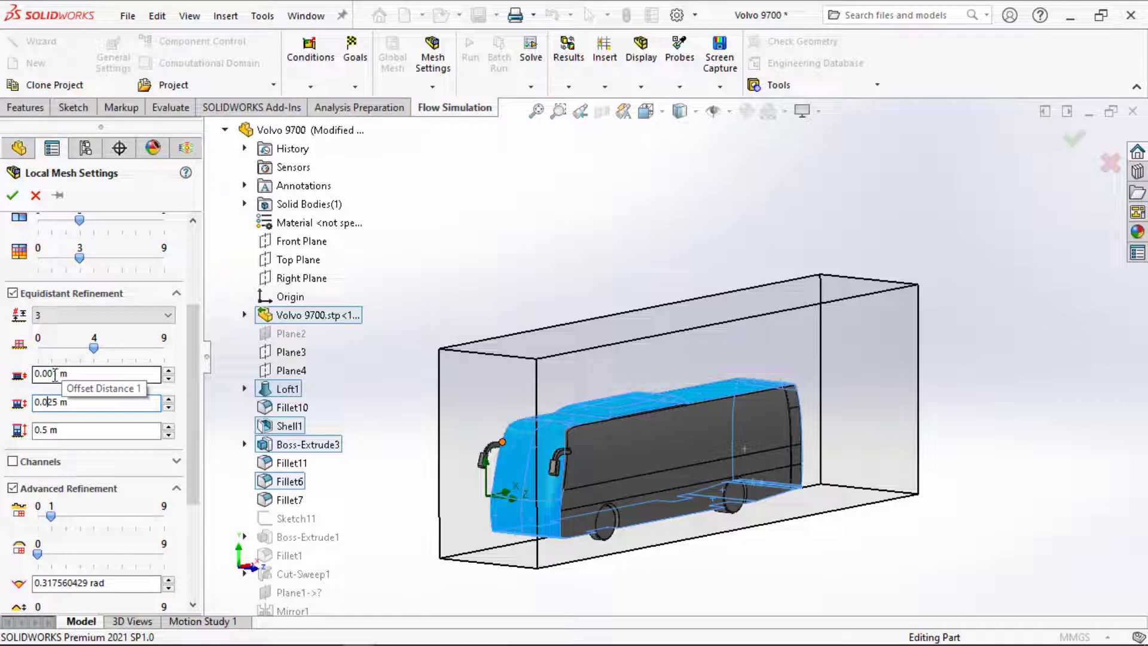
pyautogui.click(60, 374)
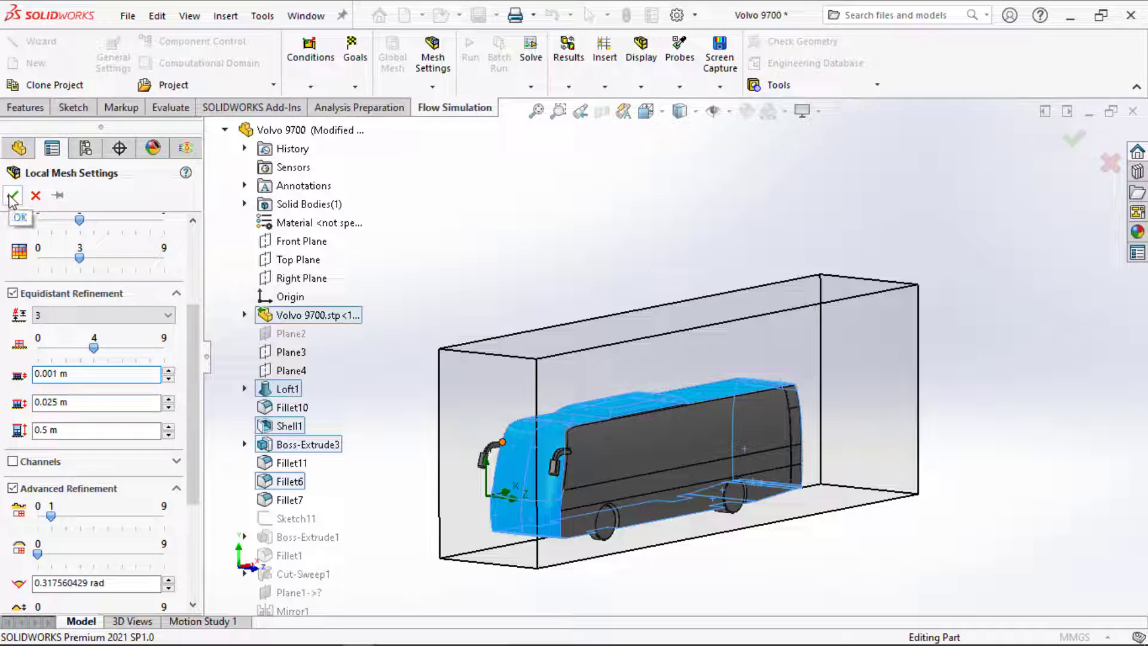
# - Turn off advanced refinement and accept the local mesh settings for the bus faces
pyautogui.click(13, 489)
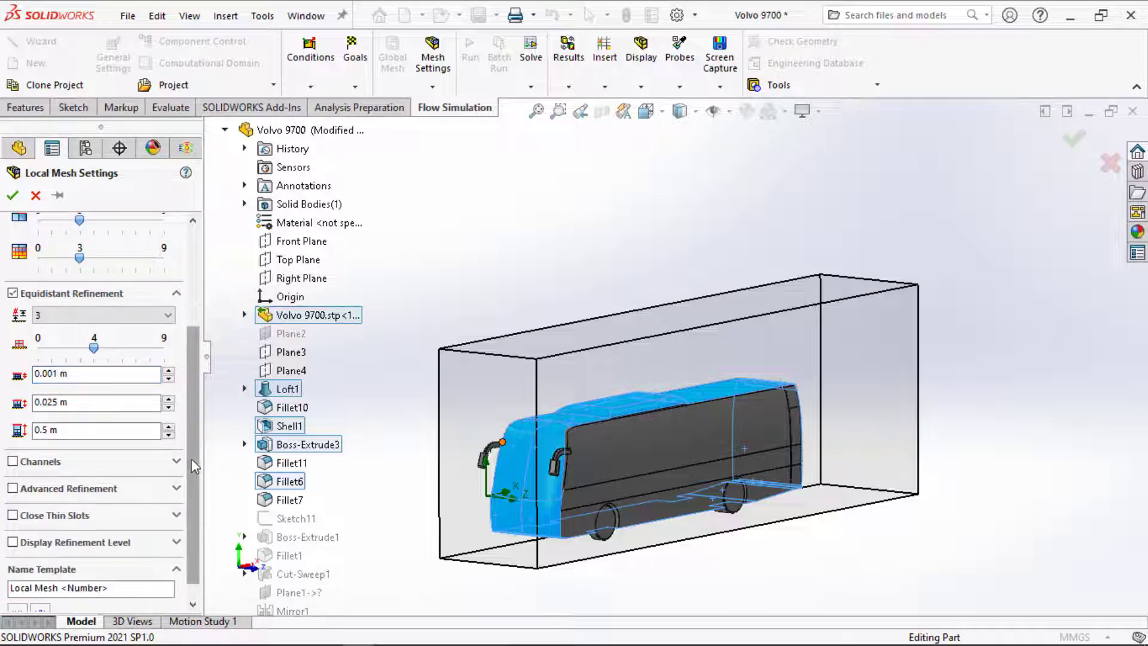
pyautogui.scroll(3, 190, 492)
pyautogui.moveTo(190, 439); pyautogui.dragTo(182, 378)
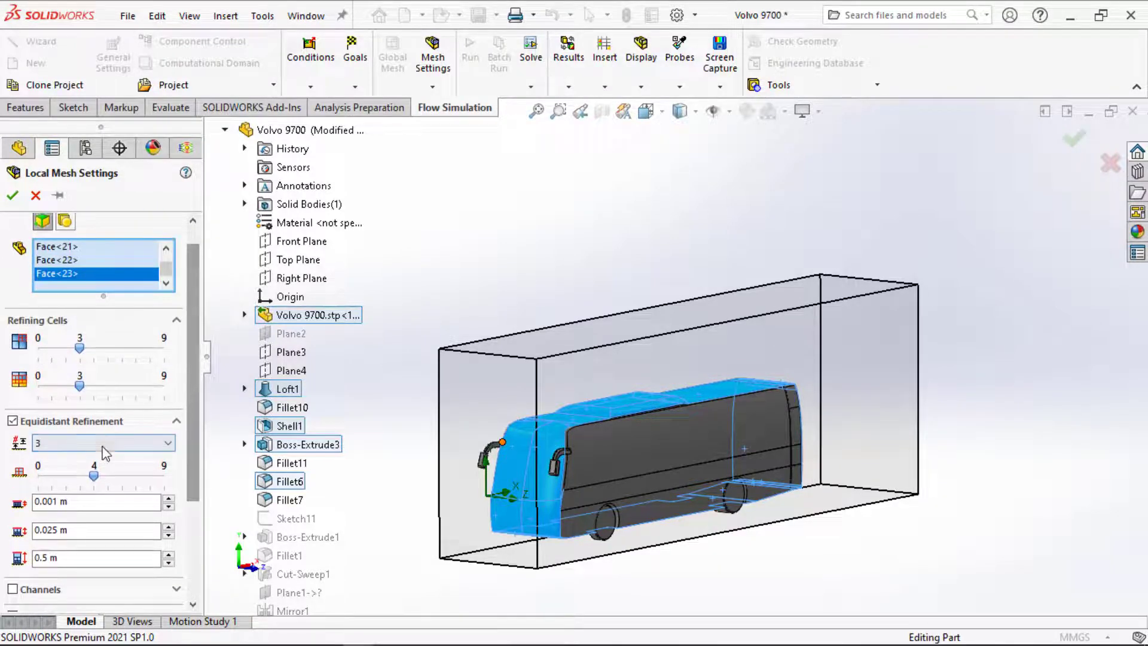
pyautogui.click(12, 197)
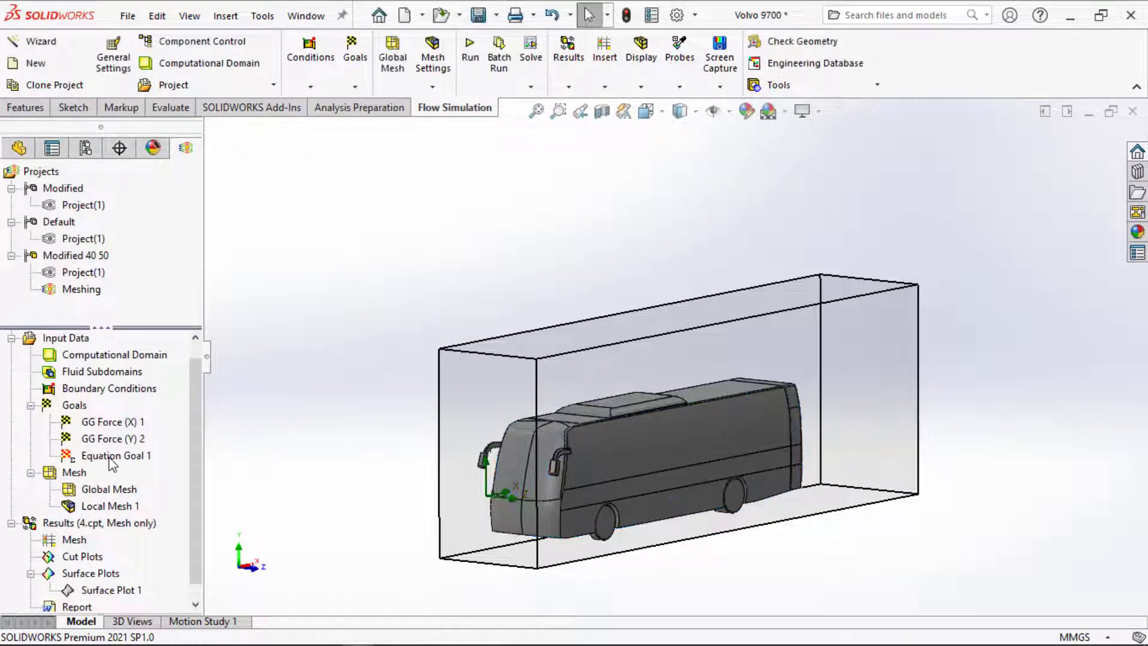
# - Run mesh generation only, with solving turned off, and restore the solver monitor to a smaller window
pyautogui.click(470, 50)
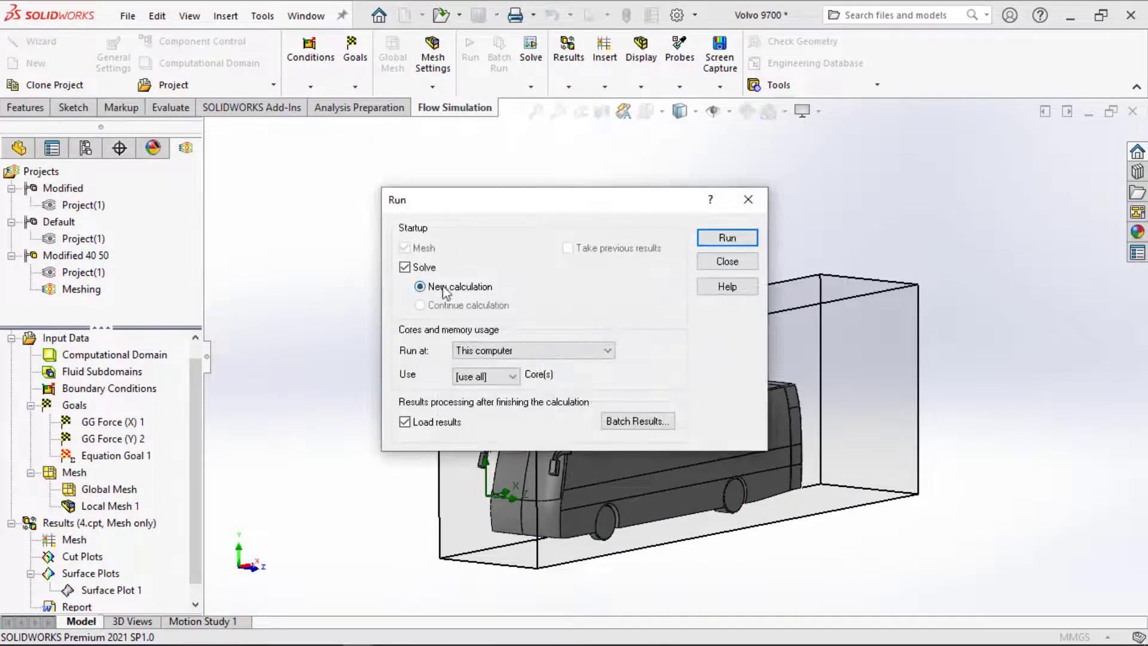
pyautogui.click(405, 267)
pyautogui.click(727, 238)
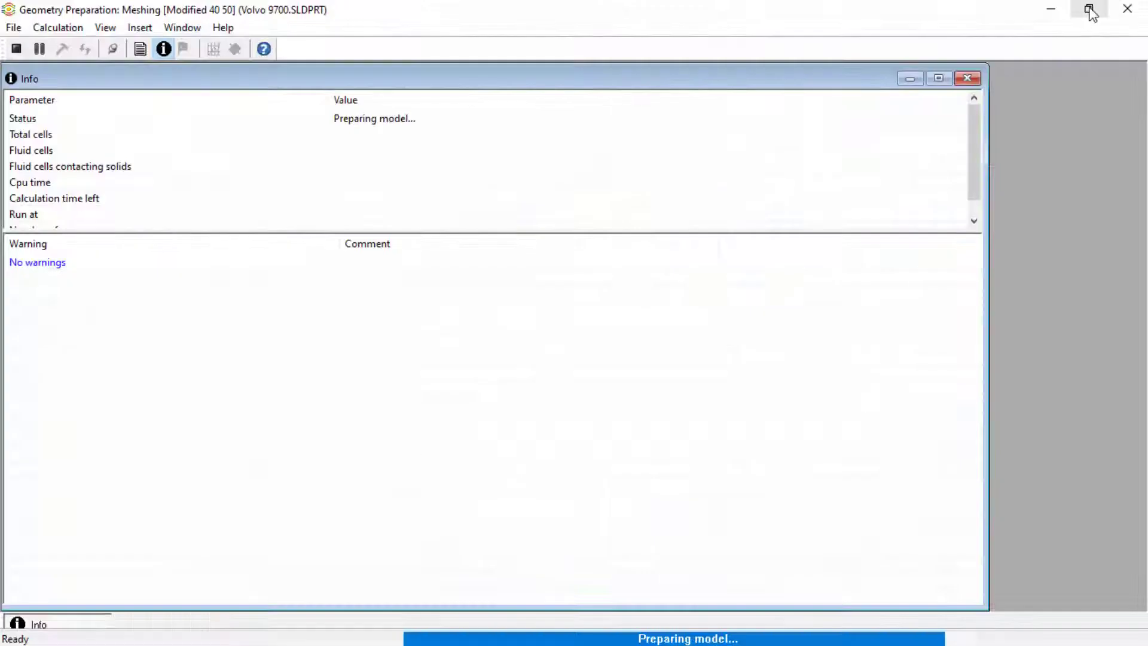
pyautogui.click(1088, 10)
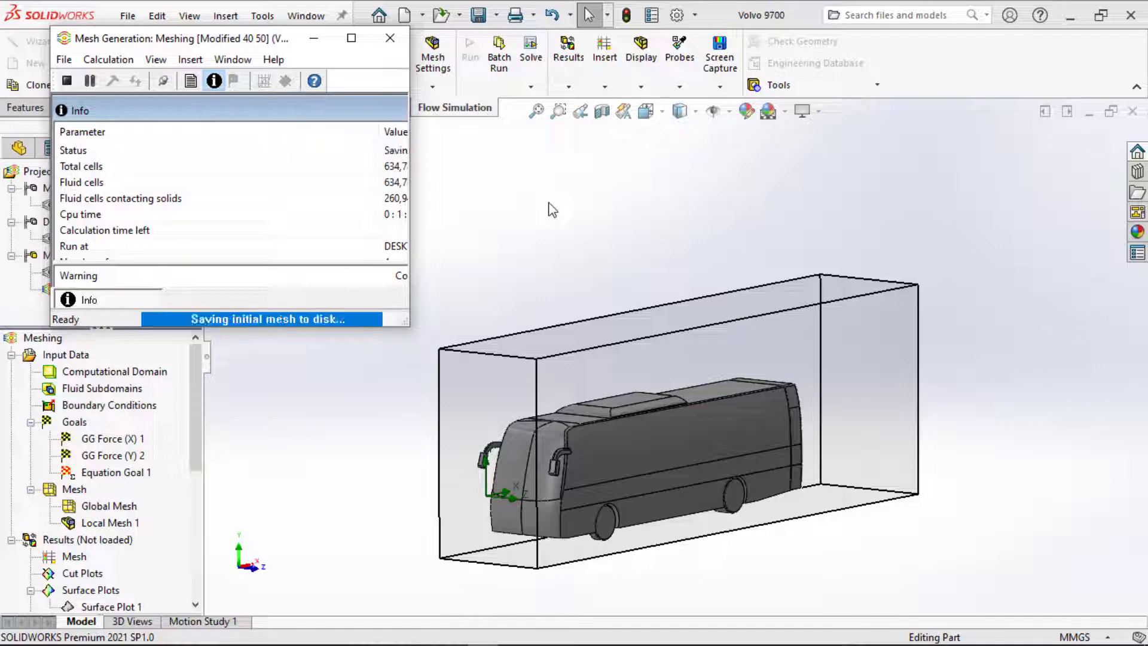
pyautogui.moveTo(257, 37); pyautogui.dragTo(220, 37)
pyautogui.click(354, 44)
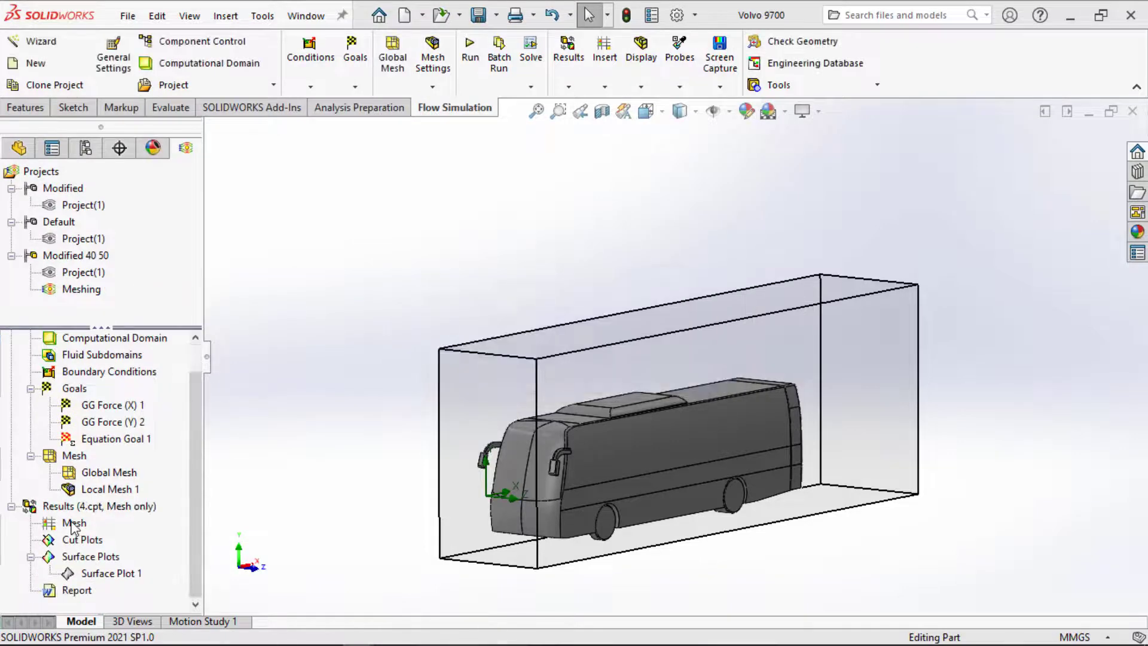
# - Insert a mesh plot sectioned on the Front Plane and preview it coloured by refinement level
pyautogui.rightClick(72, 527)
pyautogui.click(122, 540)
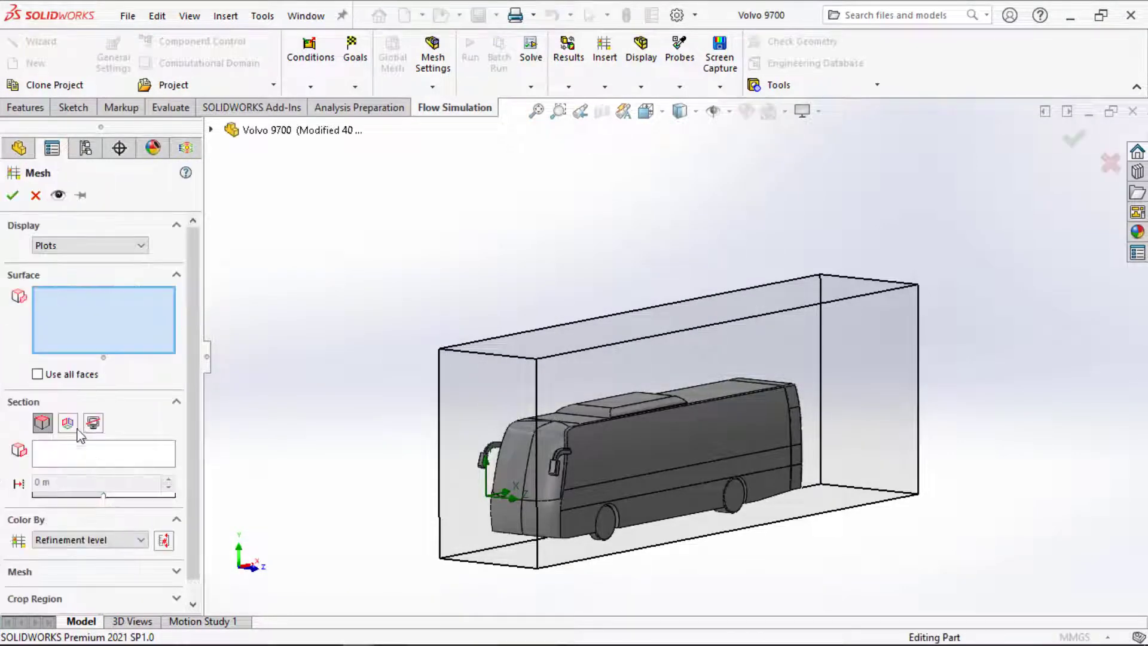
pyautogui.click(67, 457)
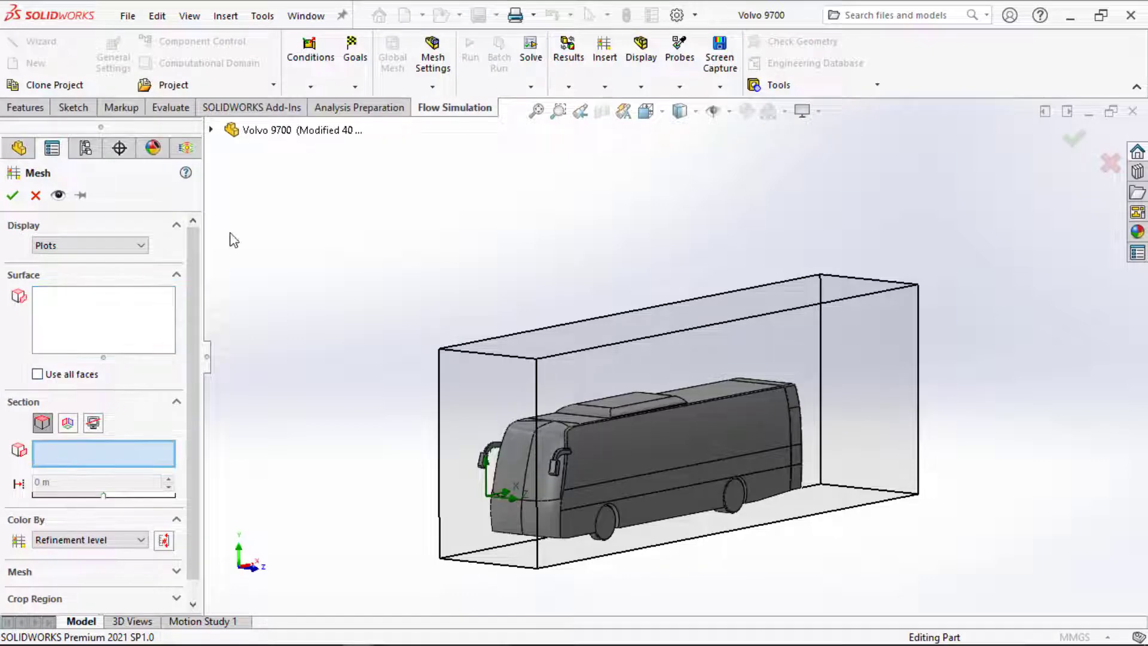
pyautogui.click(211, 129)
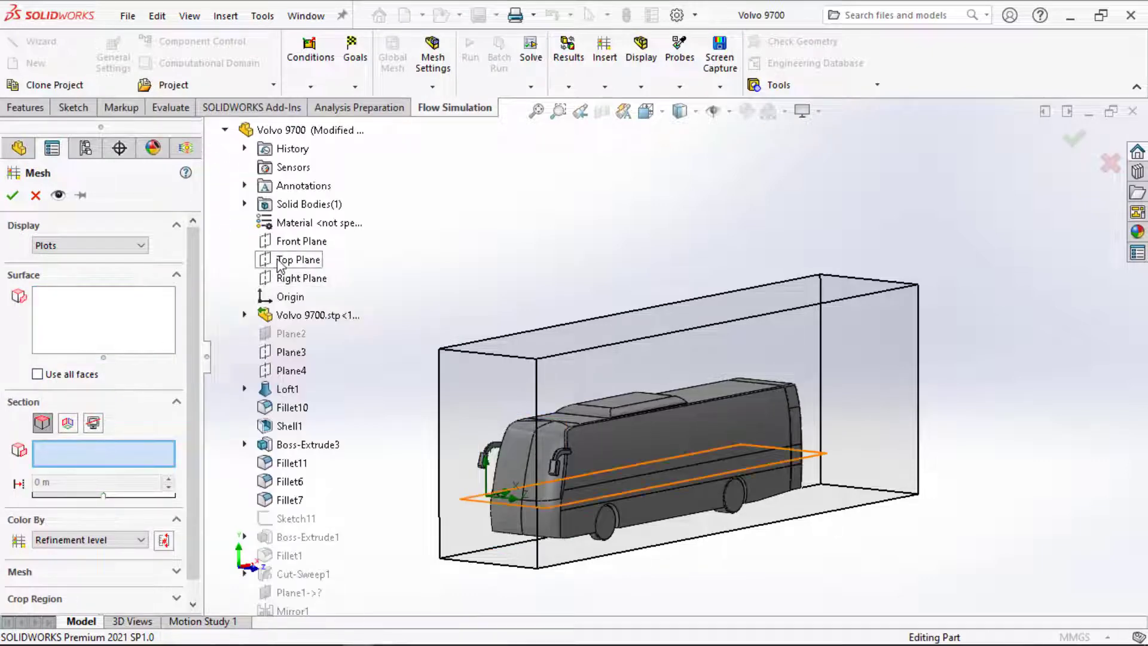
pyautogui.click(301, 240)
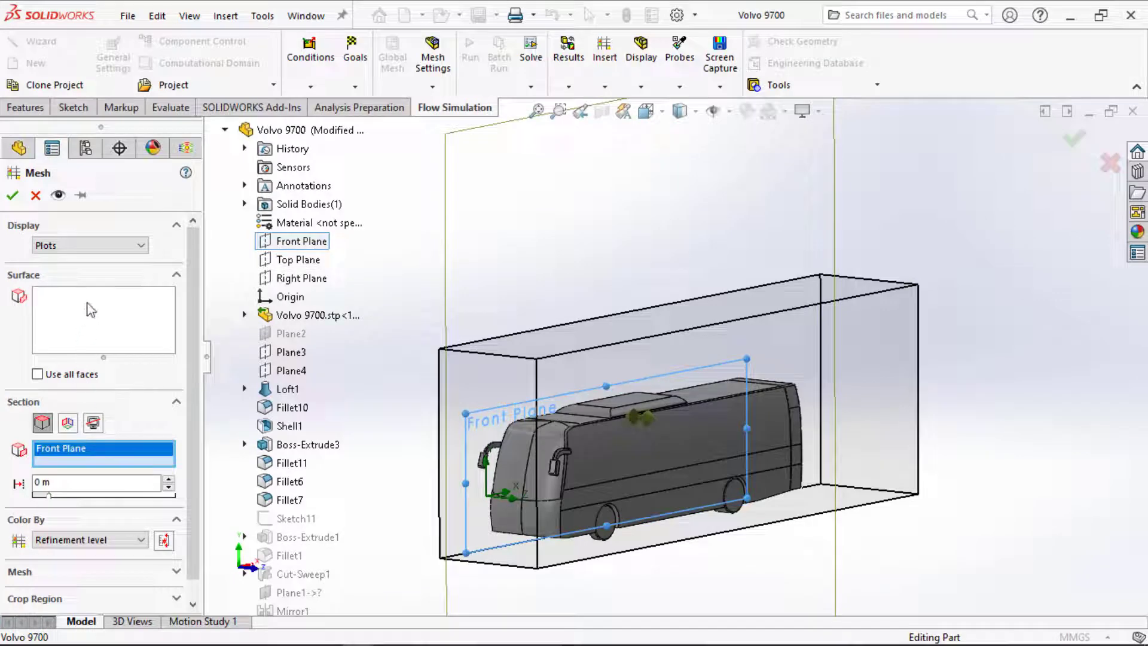
pyautogui.click(59, 195)
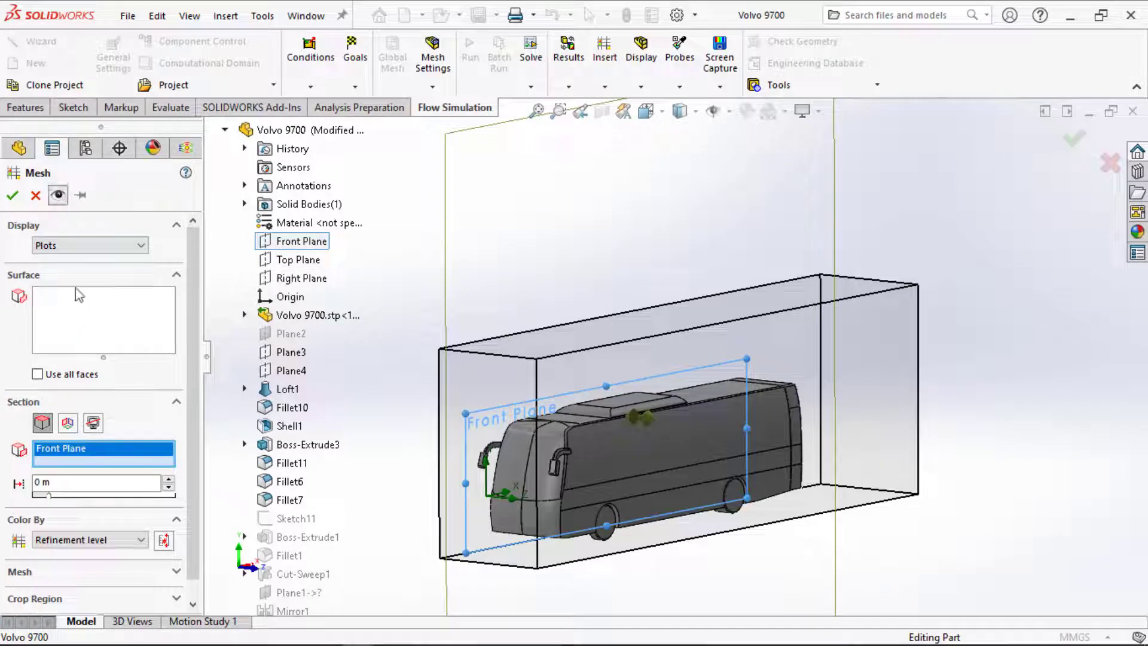
pyautogui.click(133, 540)
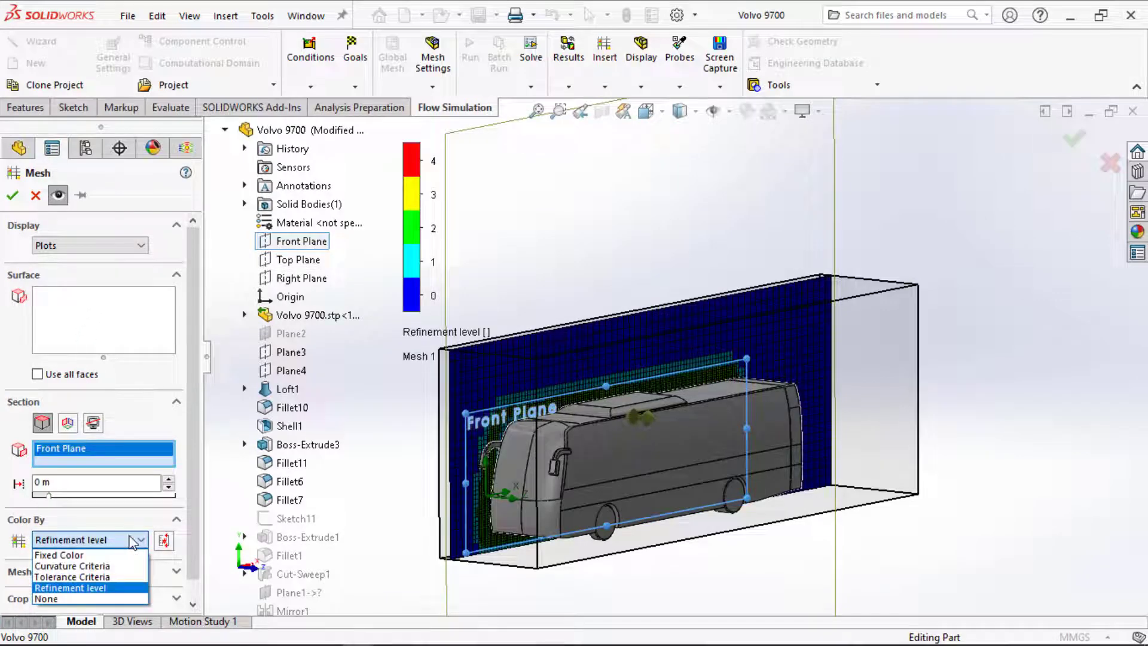
pyautogui.click(130, 537)
pyautogui.click(394, 505)
# - Examine the mesh cells around the bus's front and roof in the Front Plane section
pyautogui.scroll(2, 394, 504)
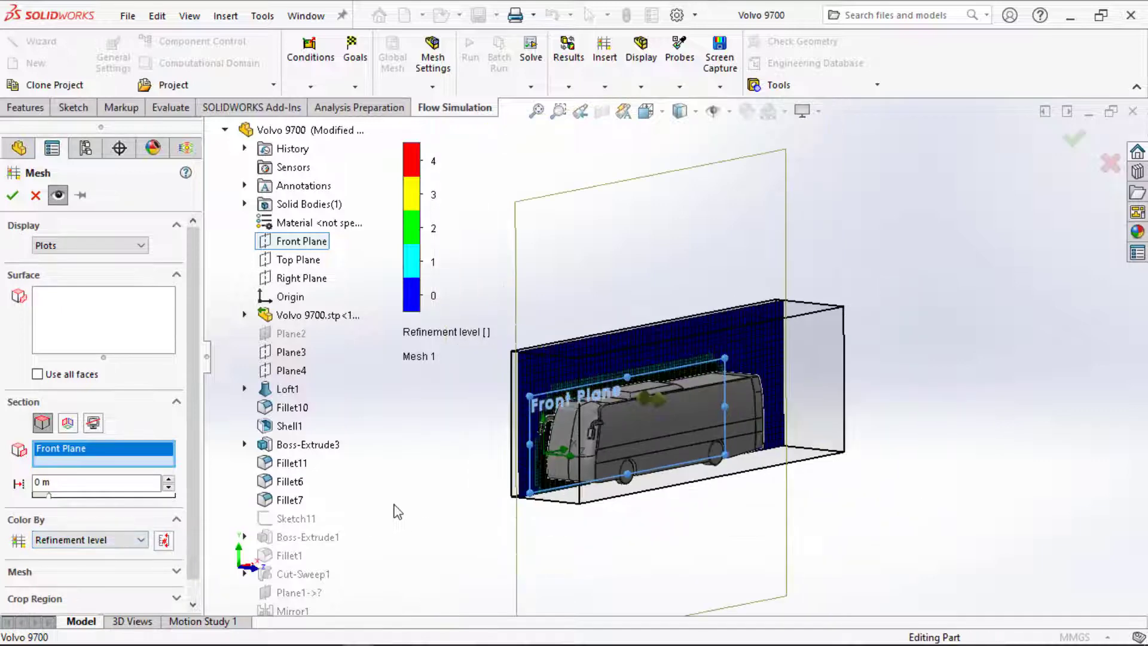
pyautogui.moveTo(394, 505); pyautogui.dragTo(321, 545, button='middle')
pyautogui.hotkey('ctrl', '1')
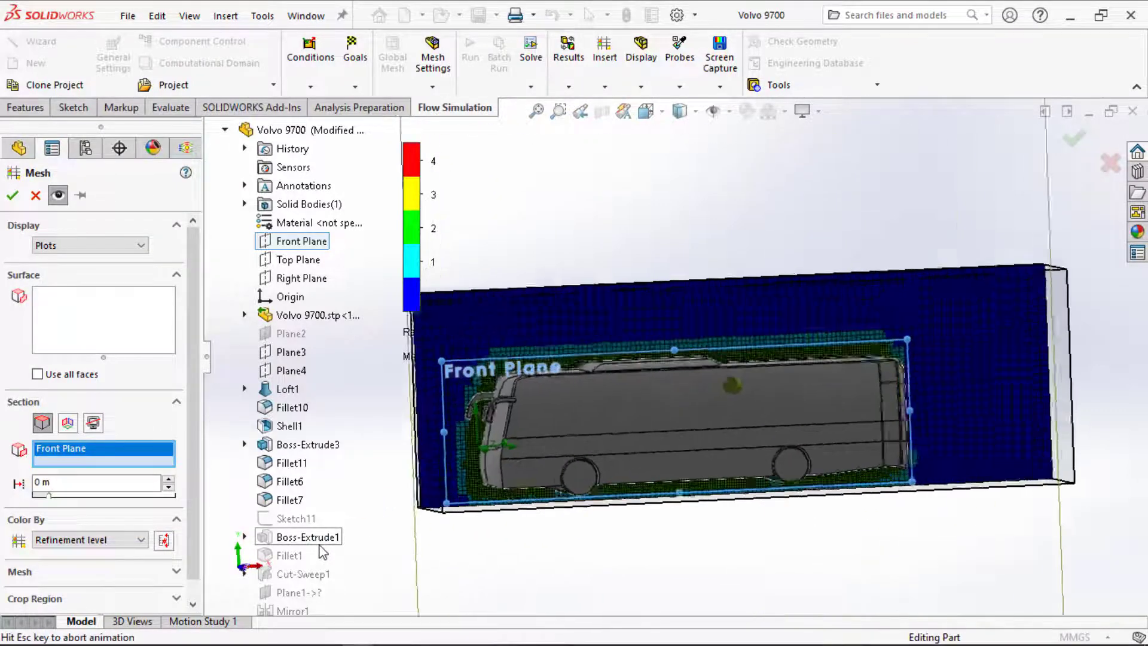
pyautogui.scroll(-5, 515, 265)
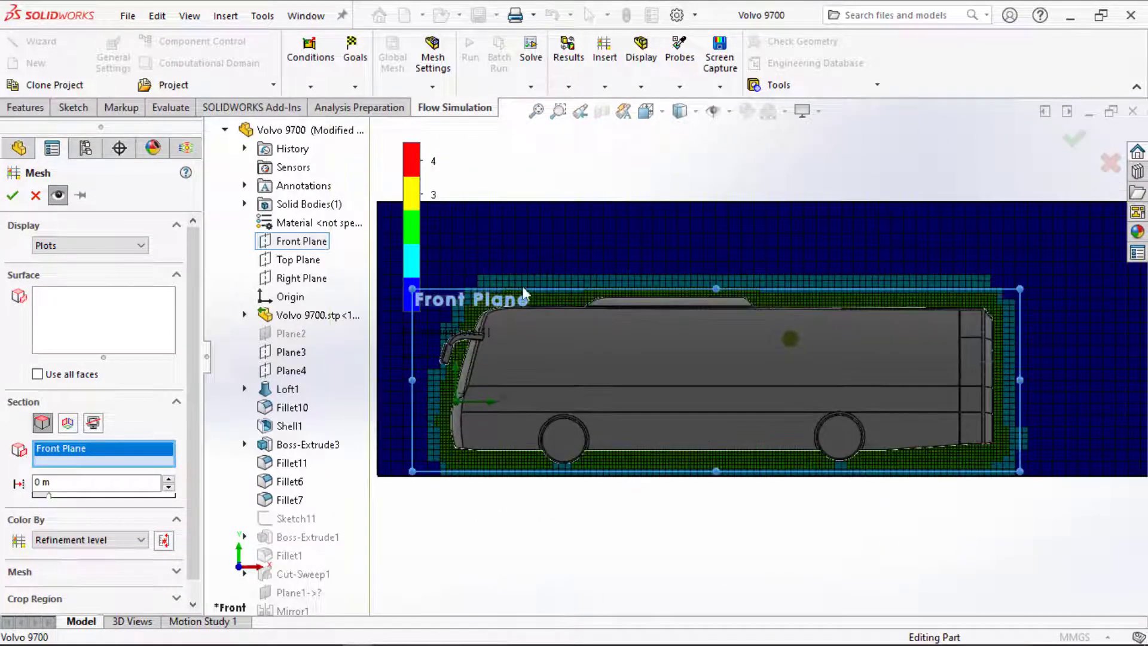
pyautogui.scroll(-2, 527, 342)
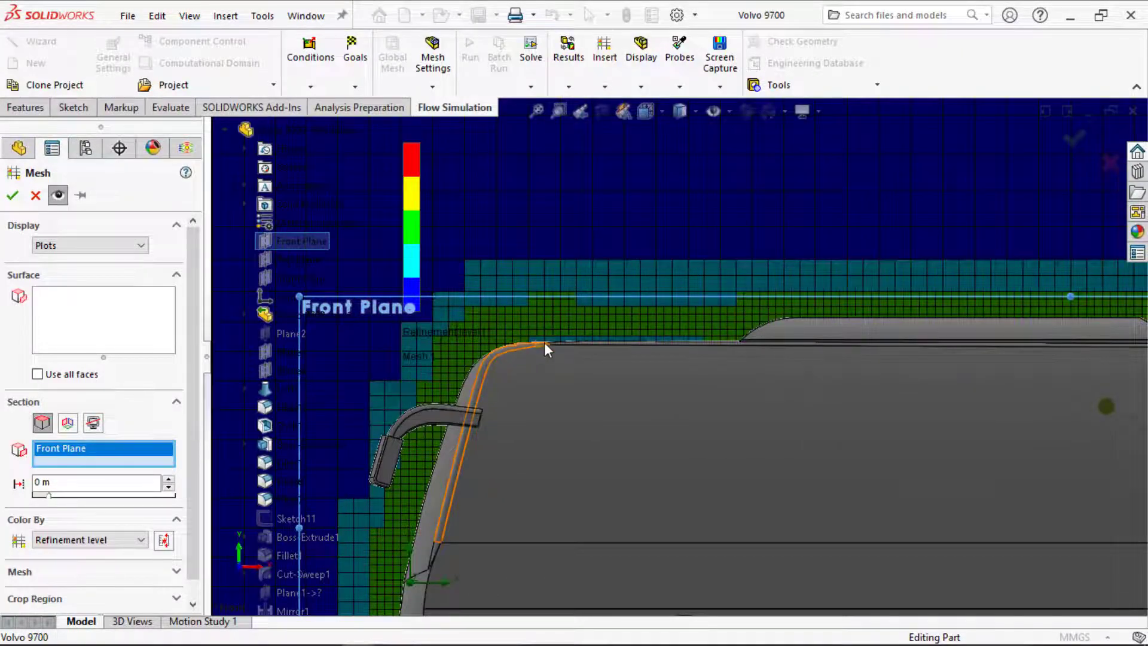
pyautogui.scroll(2, 619, 346)
pyautogui.scroll(6, 619, 347)
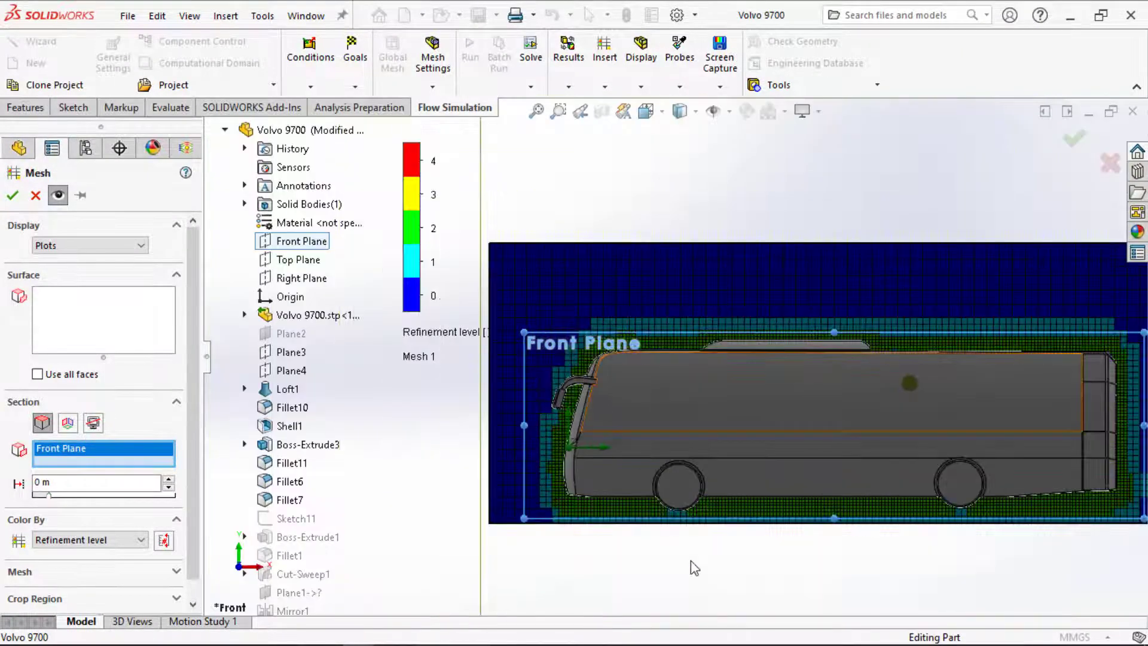
pyautogui.moveTo(677, 566)
pyautogui.mouseDown(button='middle')
pyautogui.moveTo(633, 546)
pyautogui.moveTo(695, 556)
pyautogui.moveTo(704, 575)
pyautogui.moveTo(687, 568)
pyautogui.mouseUp(button='middle')
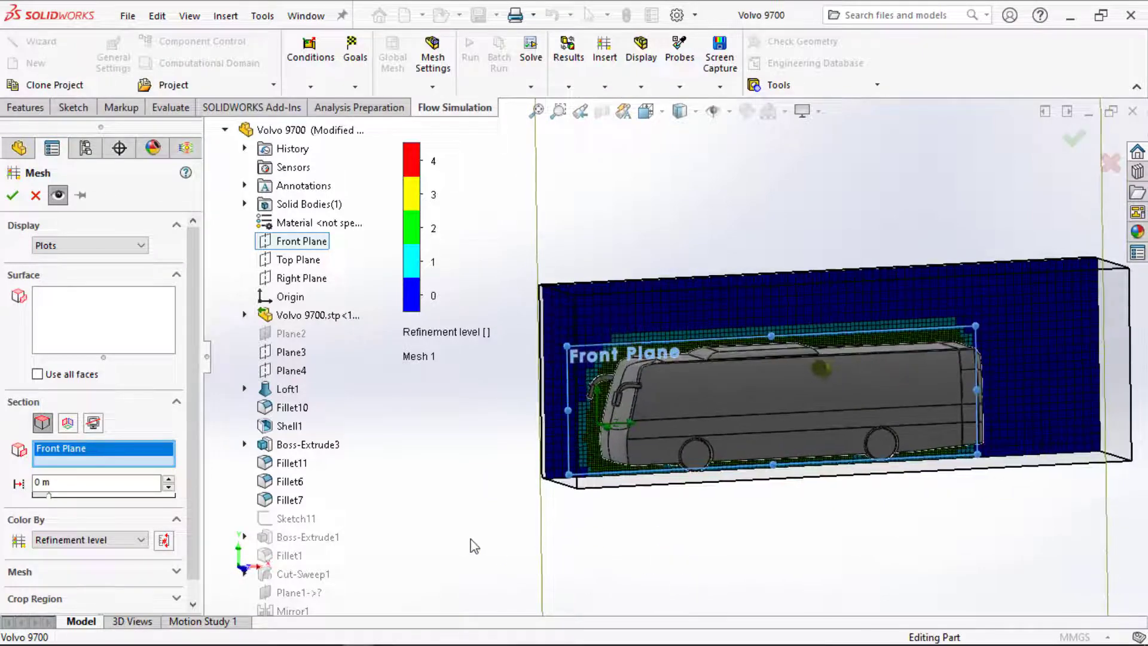
pyautogui.moveTo(484, 544); pyautogui.dragTo(489, 554, button='middle')
pyautogui.press('f')
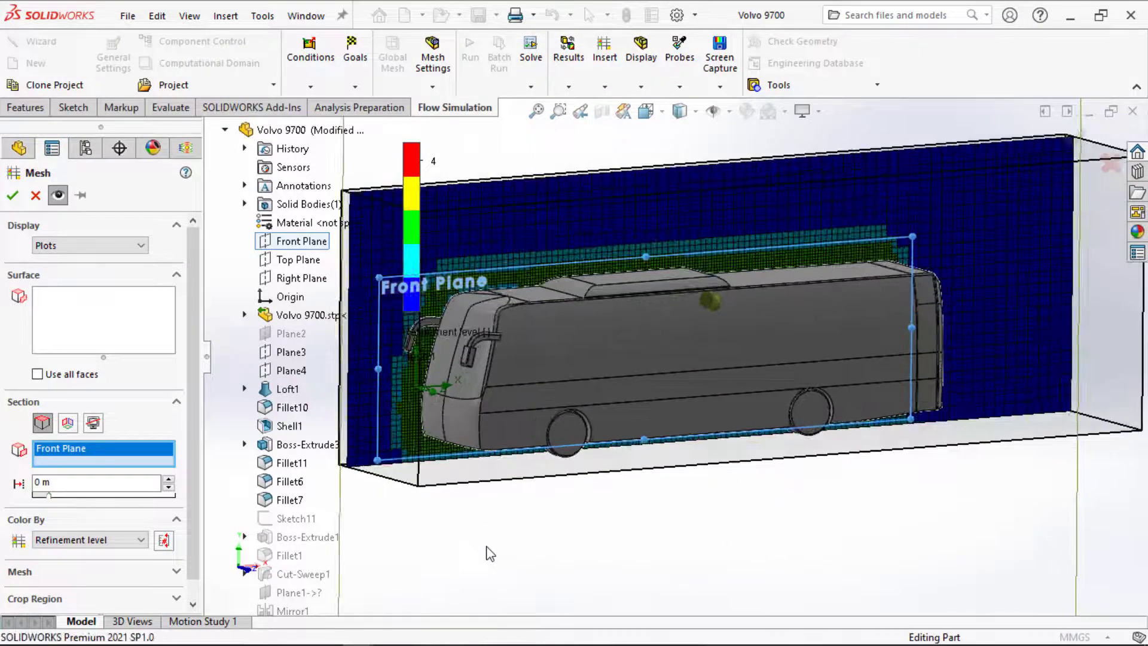
pyautogui.scroll(1, 490, 553)
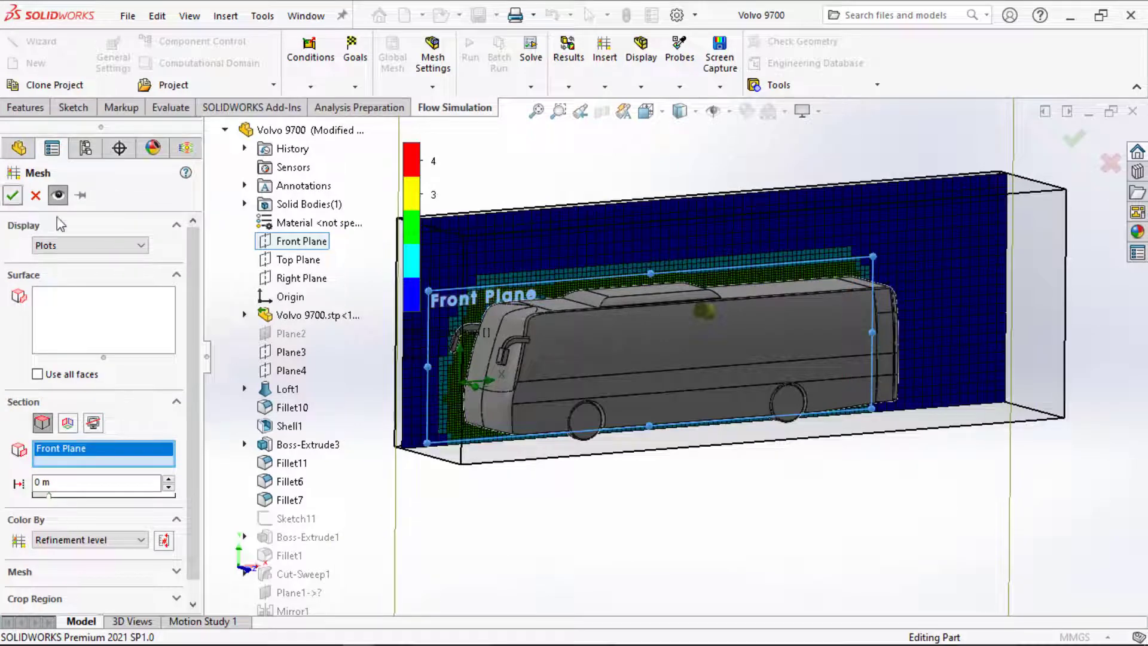
# - Accept the Front Plane mesh plot and hide the computational domain
pyautogui.click(12, 195)
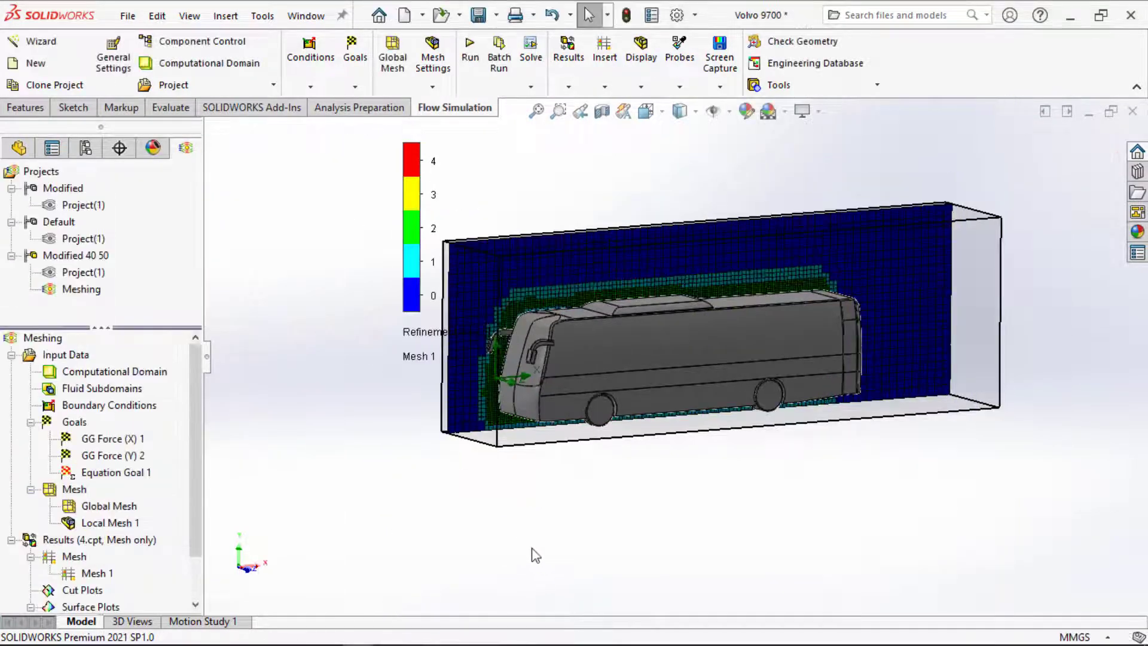
pyautogui.rightClick(113, 376)
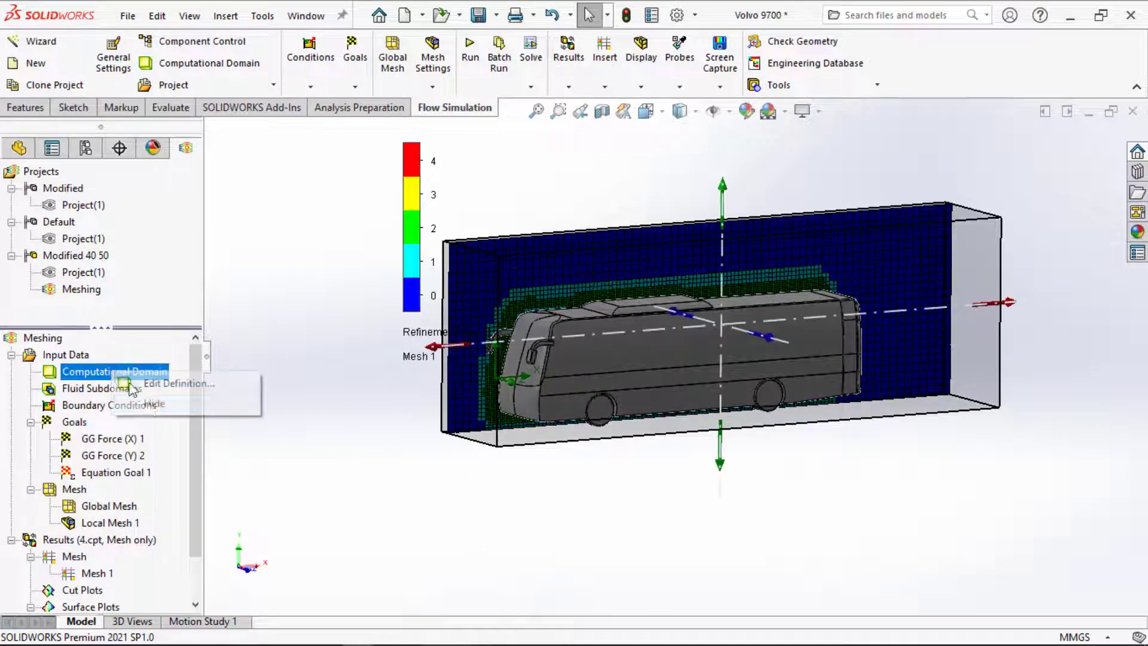
pyautogui.click(149, 400)
pyautogui.moveTo(374, 502); pyautogui.dragTo(181, 583, button='middle')
pyautogui.click(78, 575)
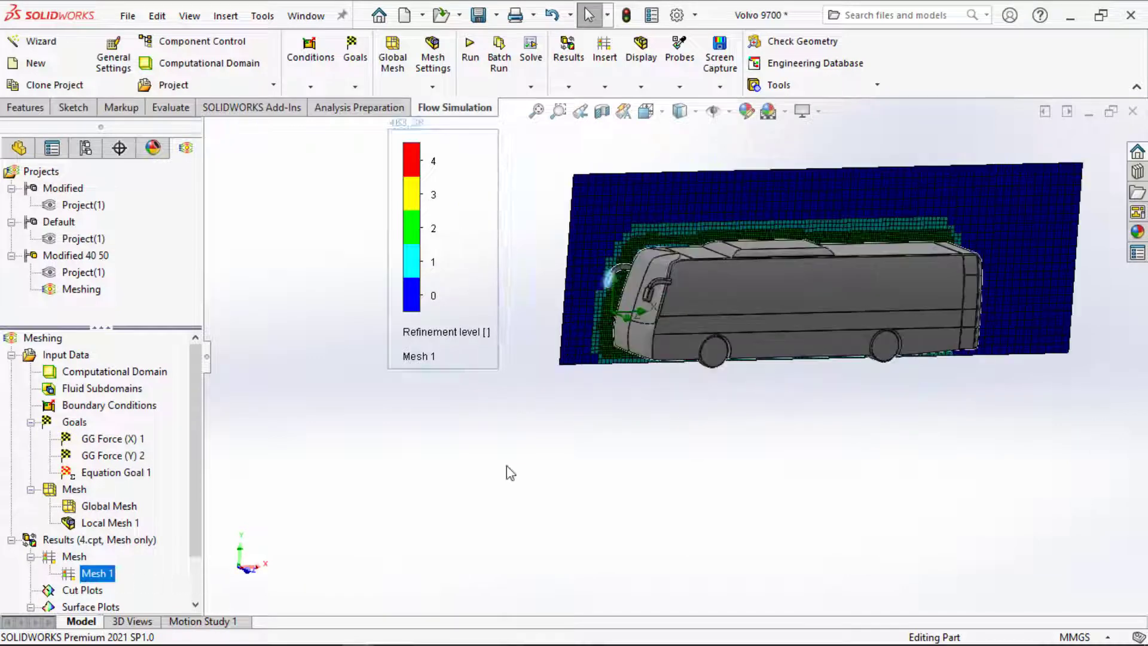
pyautogui.moveTo(625, 357); pyautogui.dragTo(591, 457, button='middle')
# - Edit the Mesh 1 plot to offset its section about 1.58 m from the Front Plane
pyautogui.rightClick(89, 575)
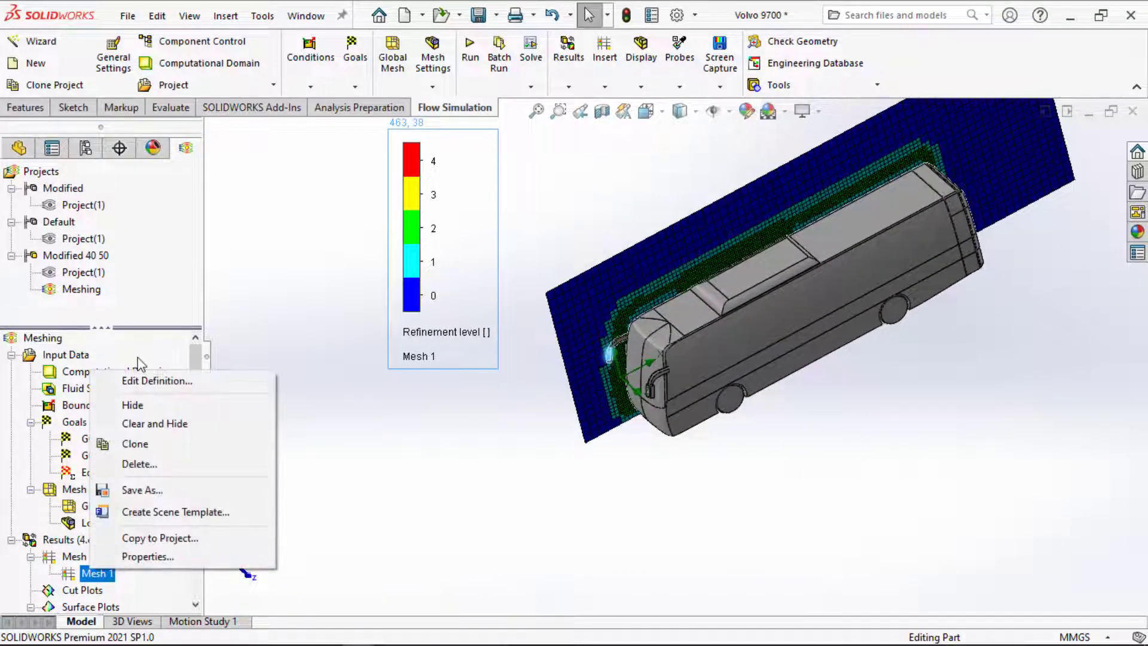
pyautogui.click(149, 380)
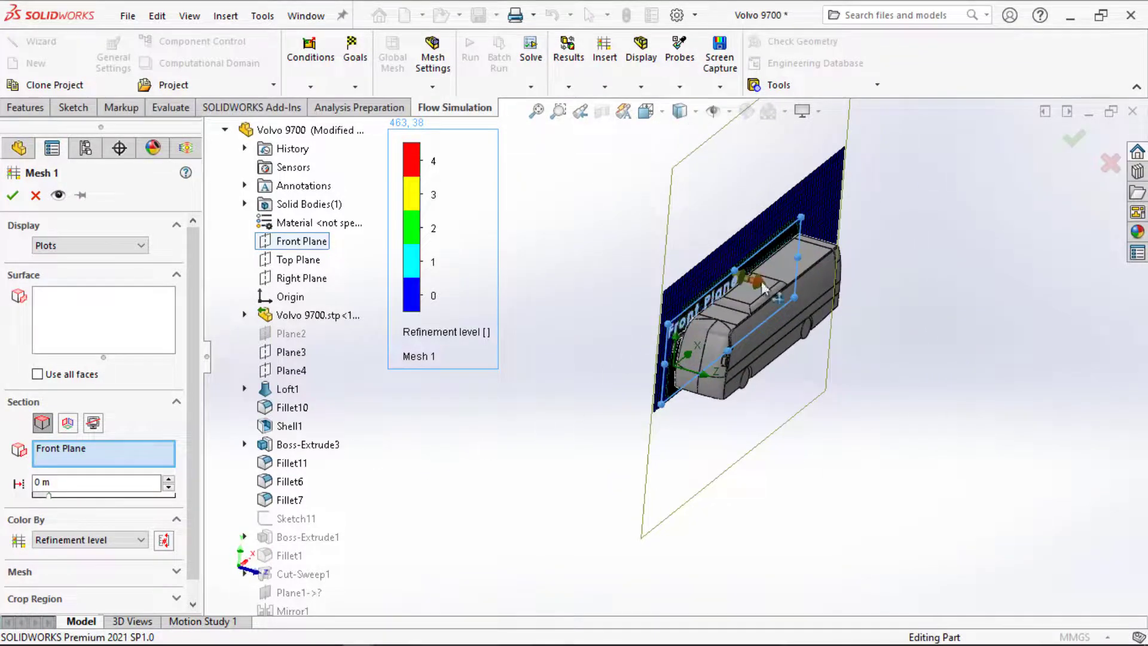
pyautogui.moveTo(758, 283); pyautogui.dragTo(779, 291)
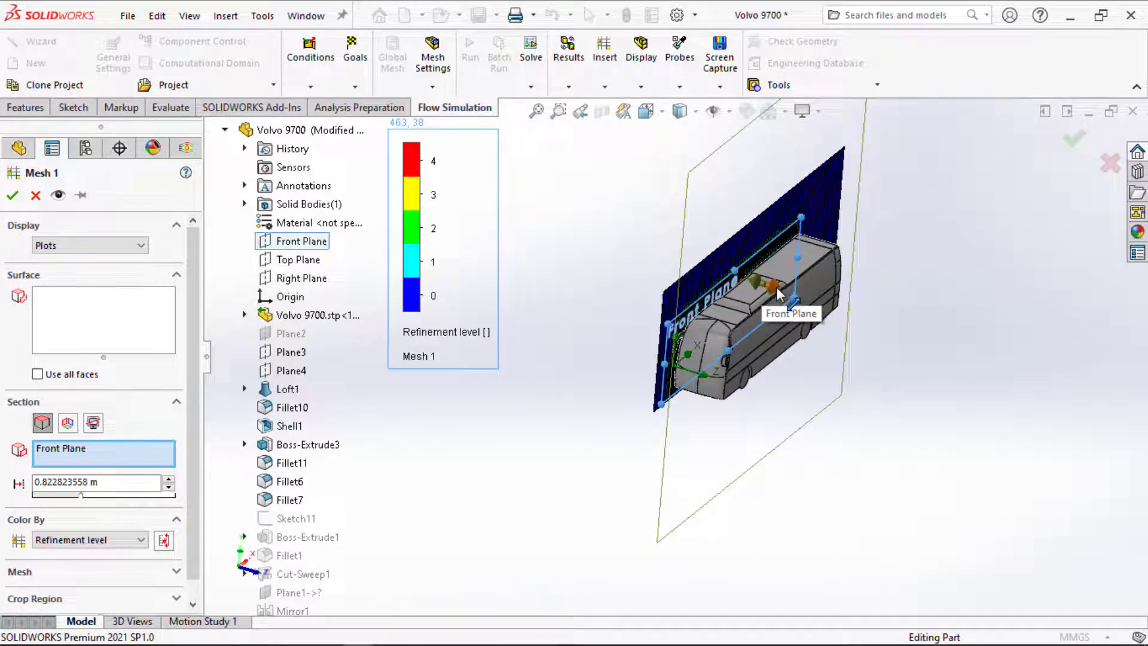
pyautogui.moveTo(760, 431)
pyautogui.mouseDown(button='middle')
pyautogui.moveTo(748, 421)
pyautogui.moveTo(784, 432)
pyautogui.mouseUp(button='middle')
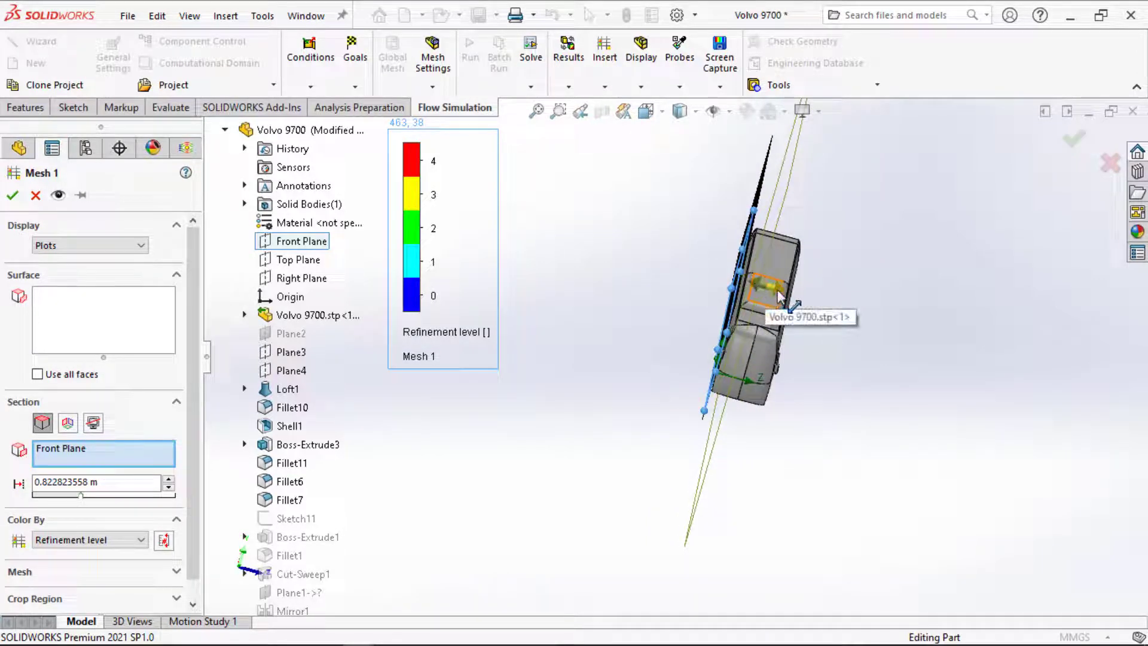
pyautogui.moveTo(776, 295); pyautogui.dragTo(782, 291)
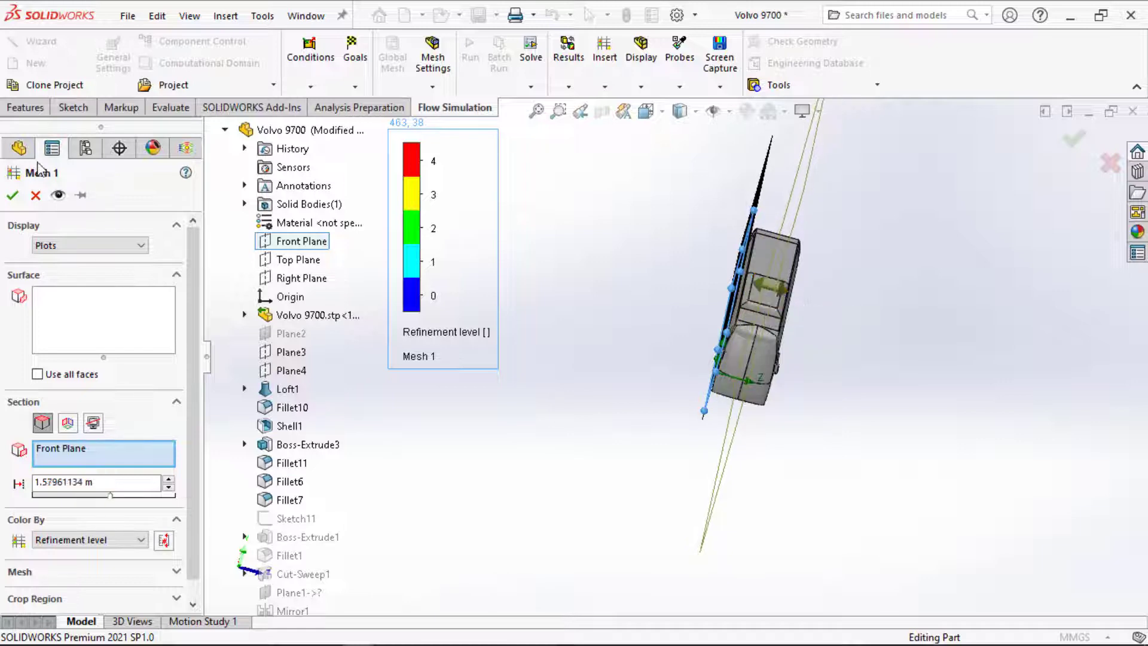
pyautogui.click(58, 195)
pyautogui.moveTo(594, 455); pyautogui.dragTo(493, 390, button='middle')
pyautogui.scroll(-10, 660, 312)
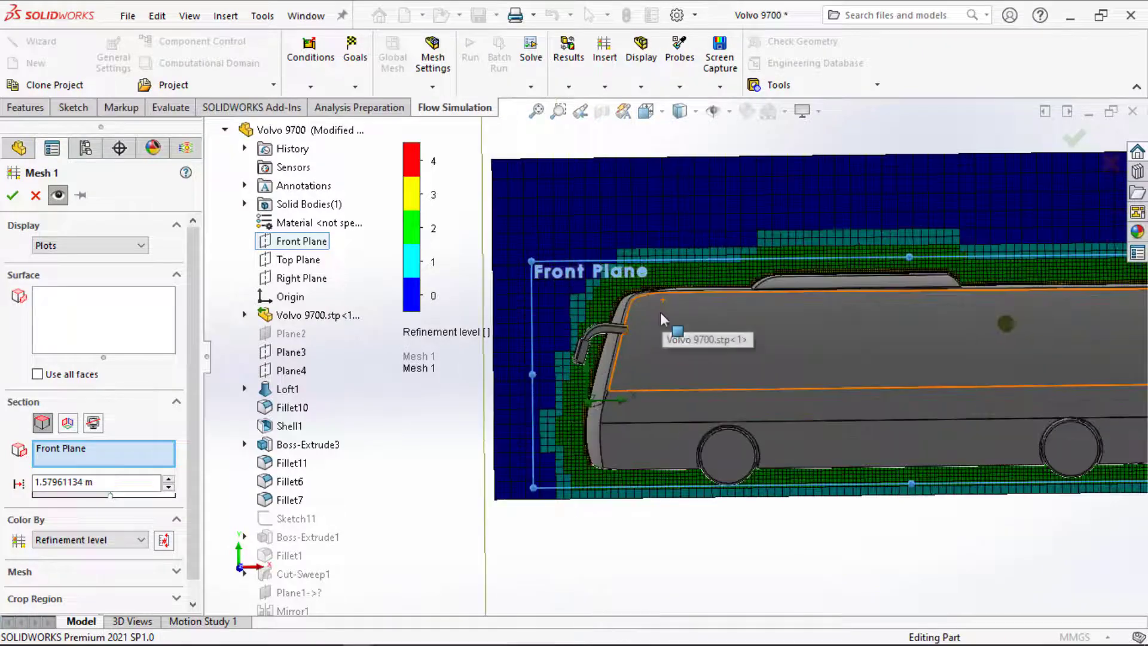
pyautogui.scroll(-4, 622, 277)
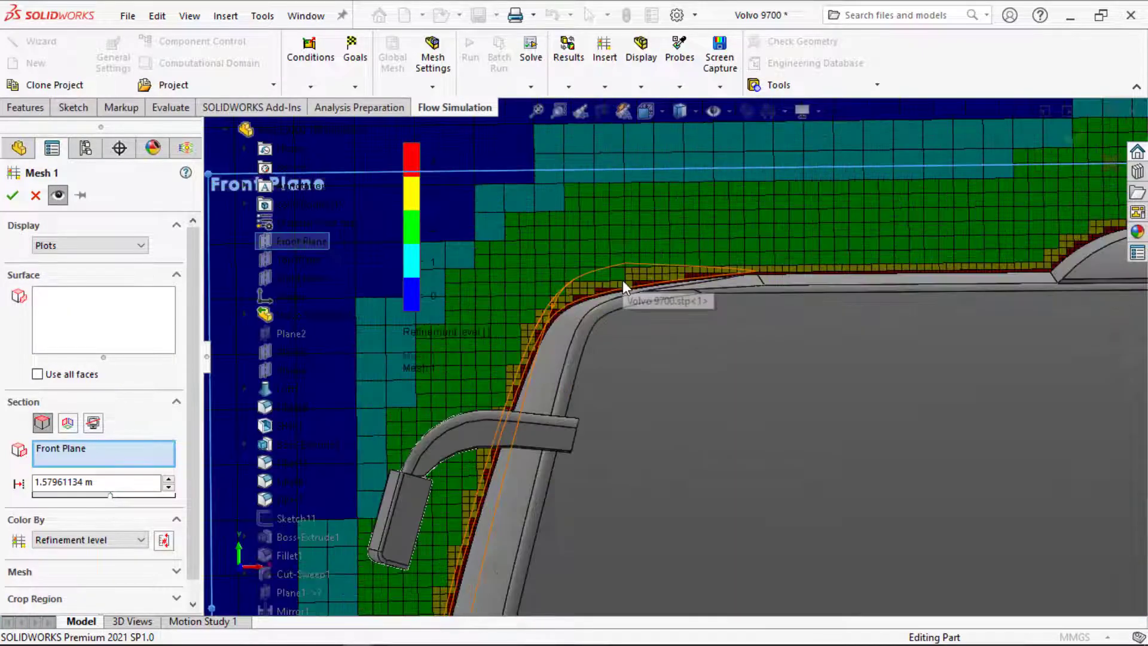
pyautogui.scroll(6, 598, 302)
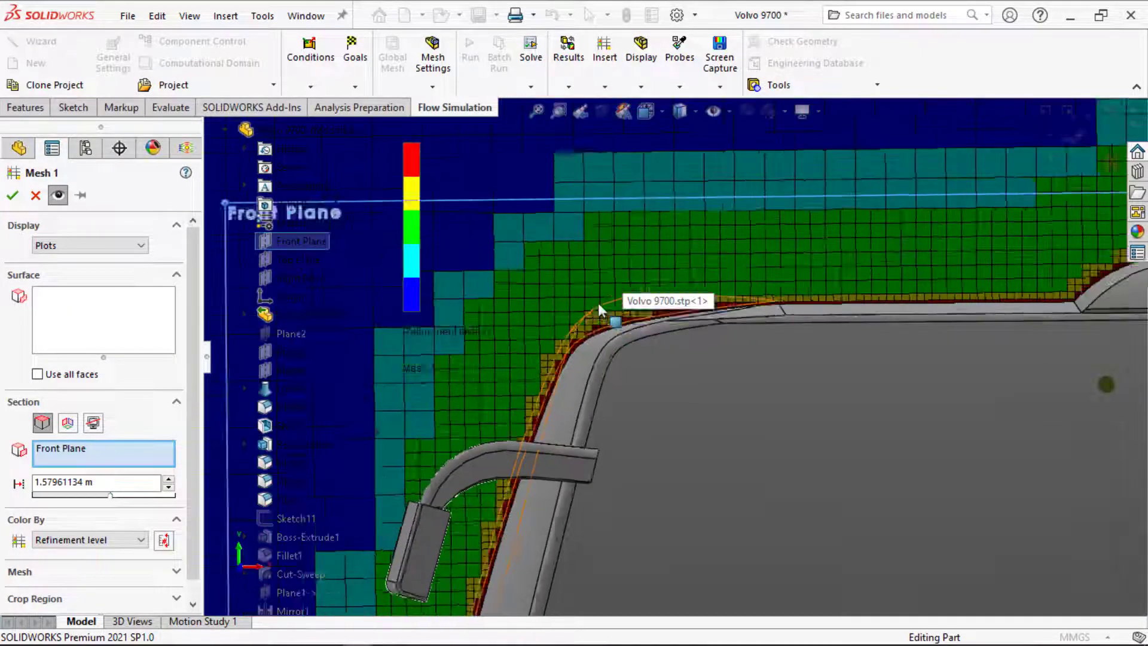
pyautogui.scroll(6, 619, 380)
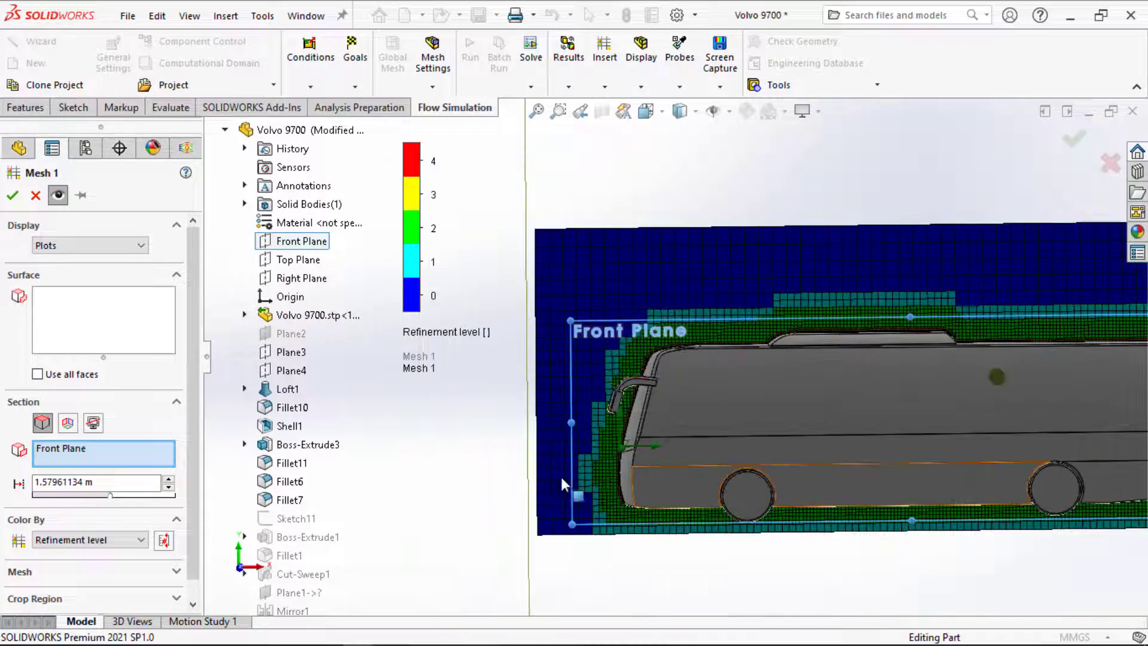
pyautogui.click(13, 196)
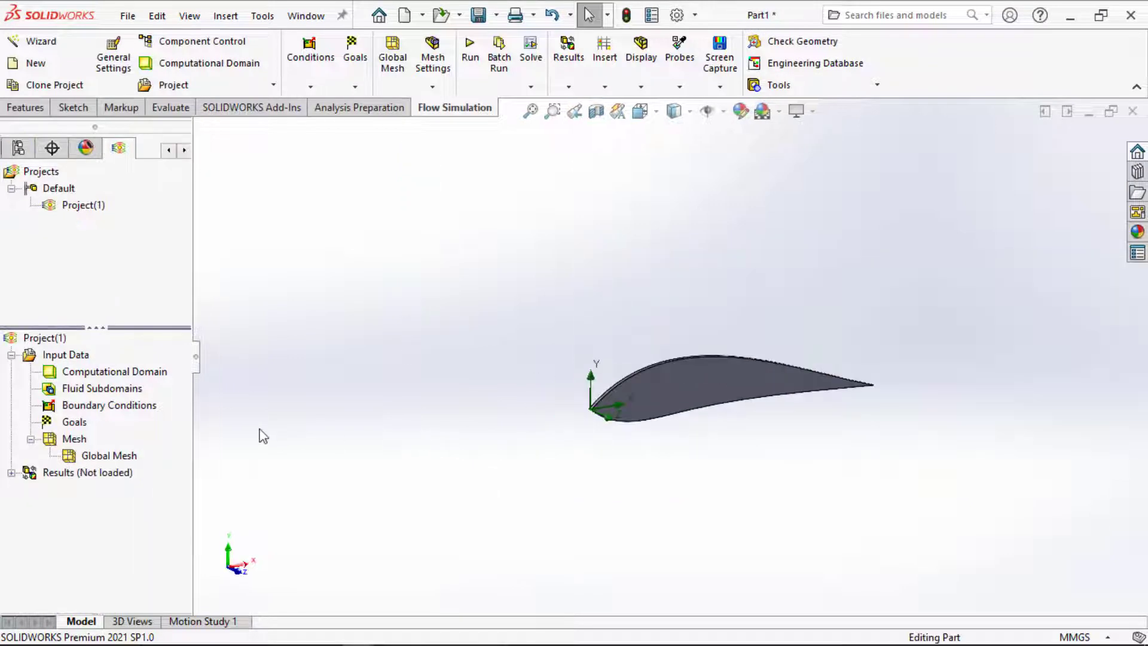
# - Insert a local mesh applied to the airfoil's upper and lower curved faces
pyautogui.rightClick(100, 457)
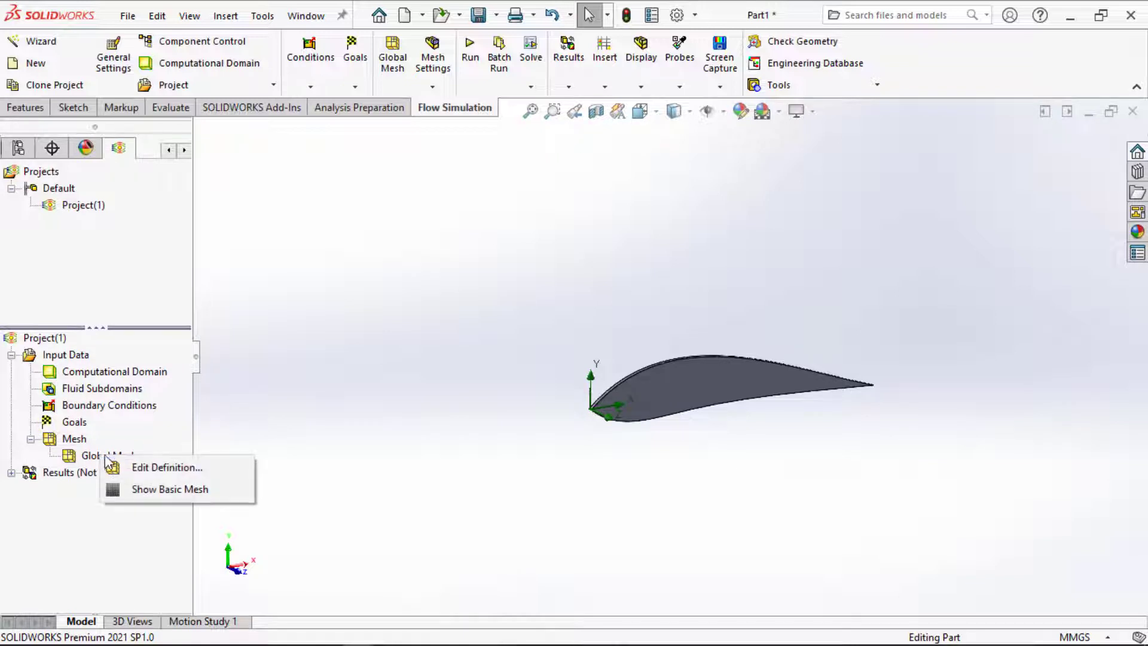
pyautogui.rightClick(65, 441)
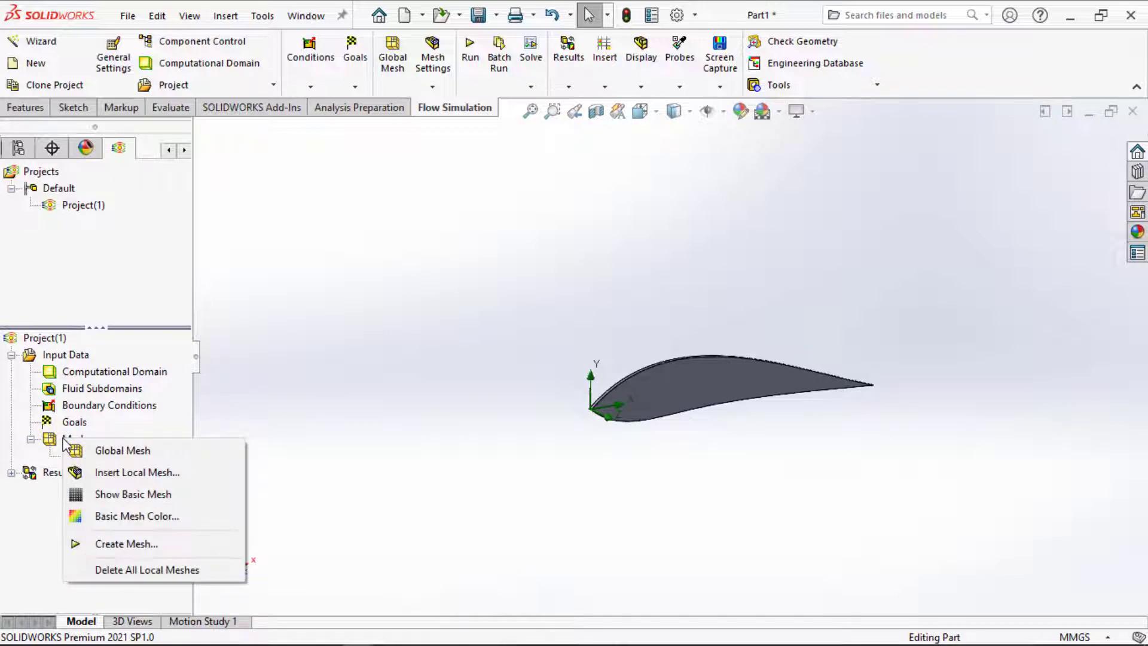
pyautogui.click(120, 468)
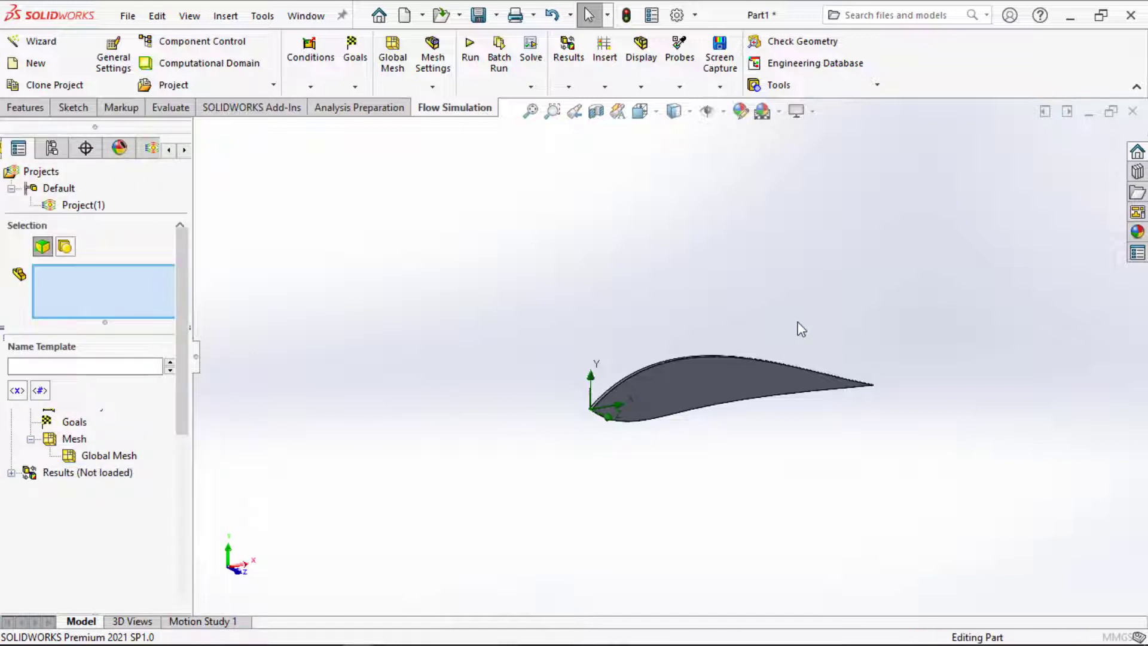
pyautogui.scroll(-3, 799, 326)
pyautogui.scroll(-2, 483, 420)
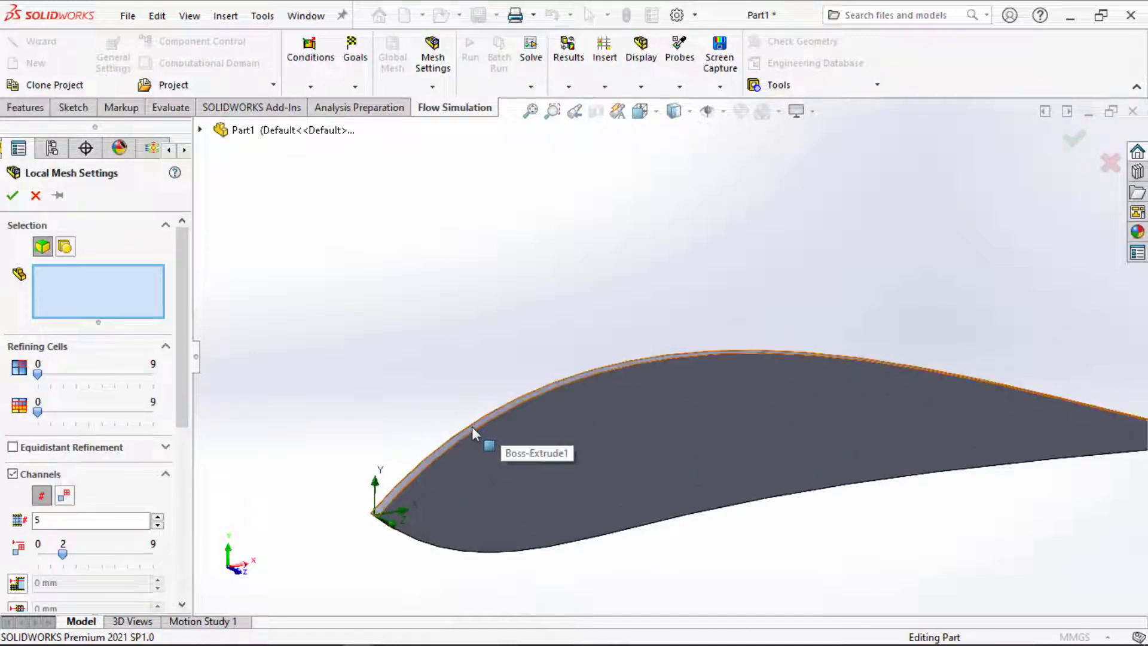
pyautogui.click(472, 426)
pyautogui.scroll(2, 472, 429)
pyautogui.moveTo(472, 430); pyautogui.dragTo(515, 525, button='middle')
pyautogui.scroll(-2, 573, 302)
pyautogui.click(562, 315)
pyautogui.scroll(2, 542, 313)
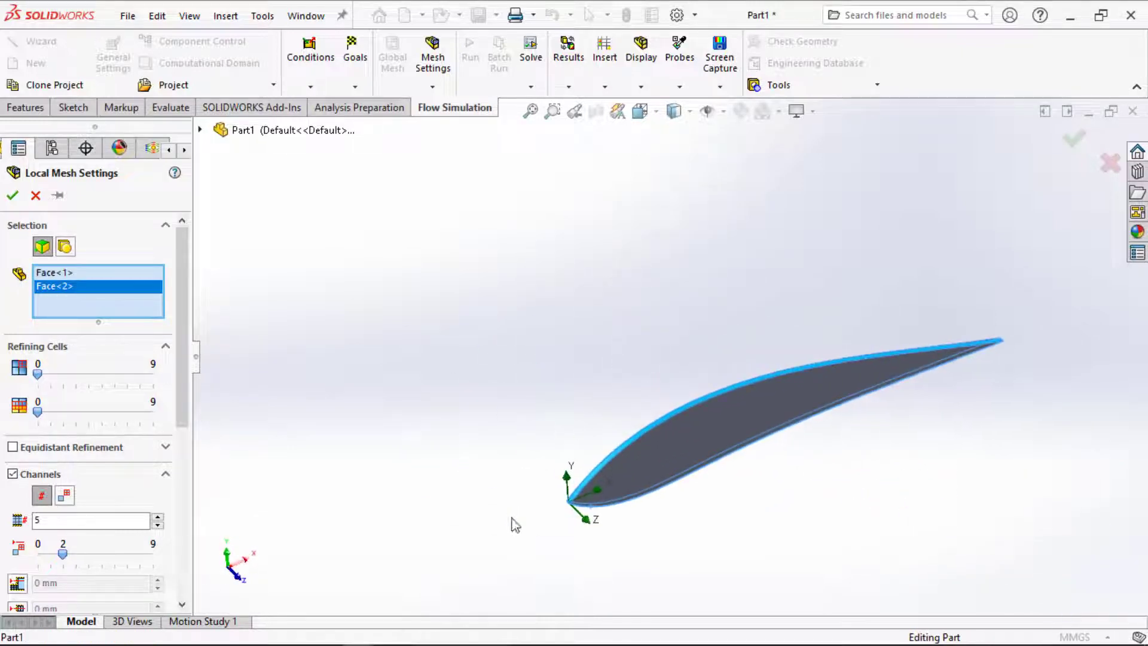
pyautogui.press('f')
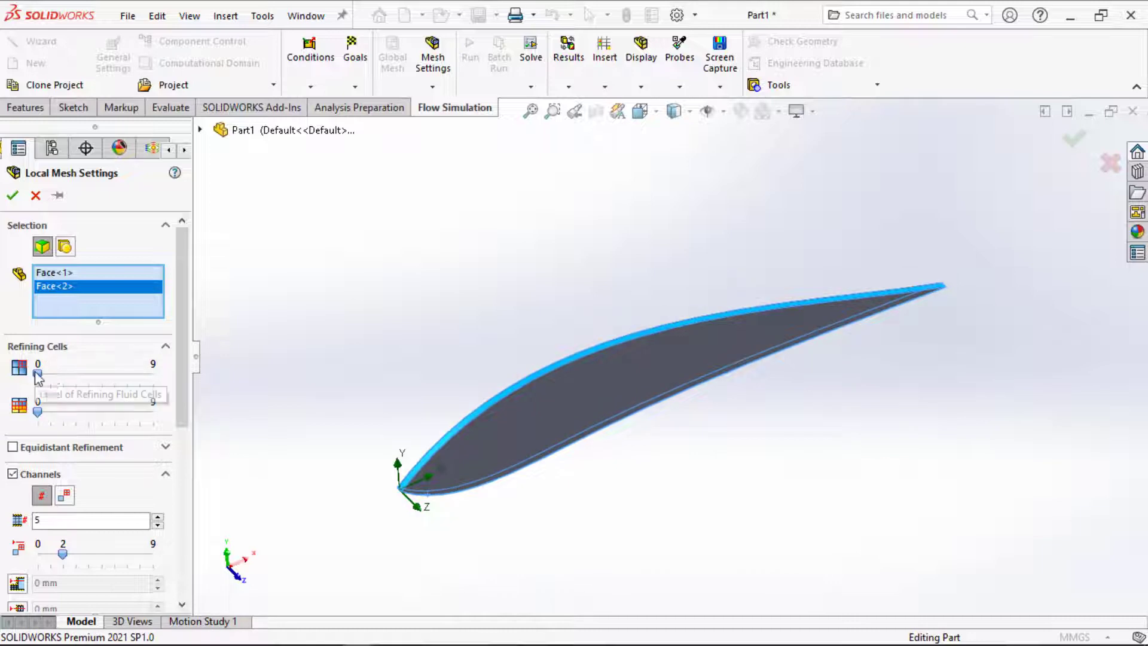
# - Set the local mesh refinement to level 4 for fluid cells and level 5 for cells at the fluid/solid boundary
pyautogui.moveTo(38, 374); pyautogui.dragTo(82, 379)
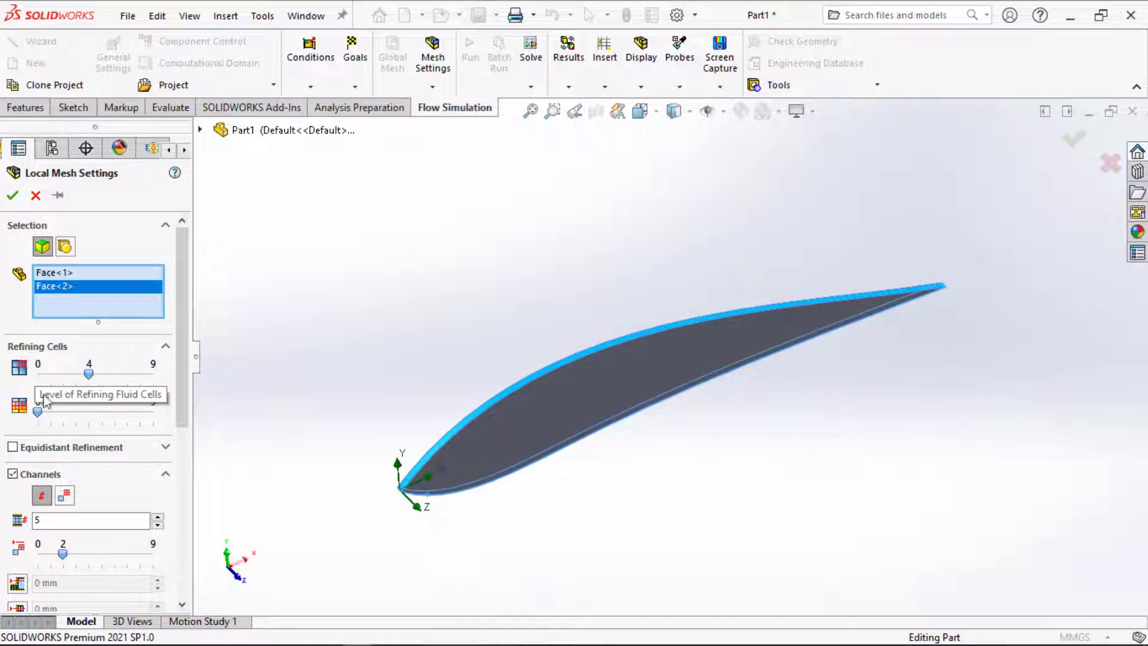
pyautogui.moveTo(38, 412); pyautogui.dragTo(94, 417)
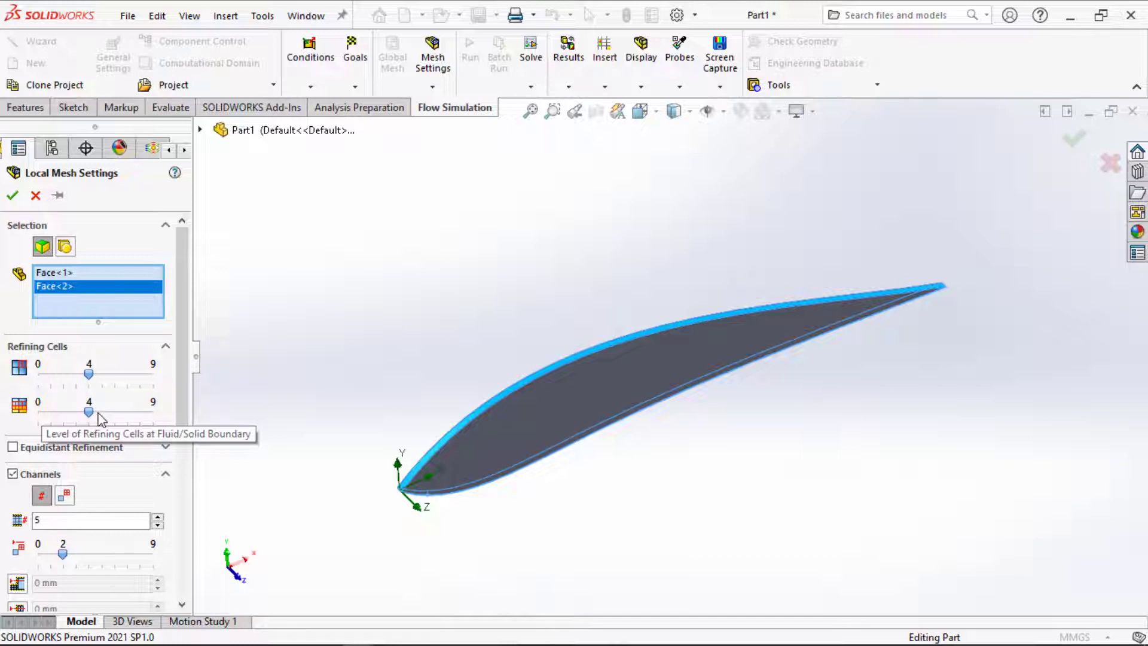
pyautogui.click(99, 413)
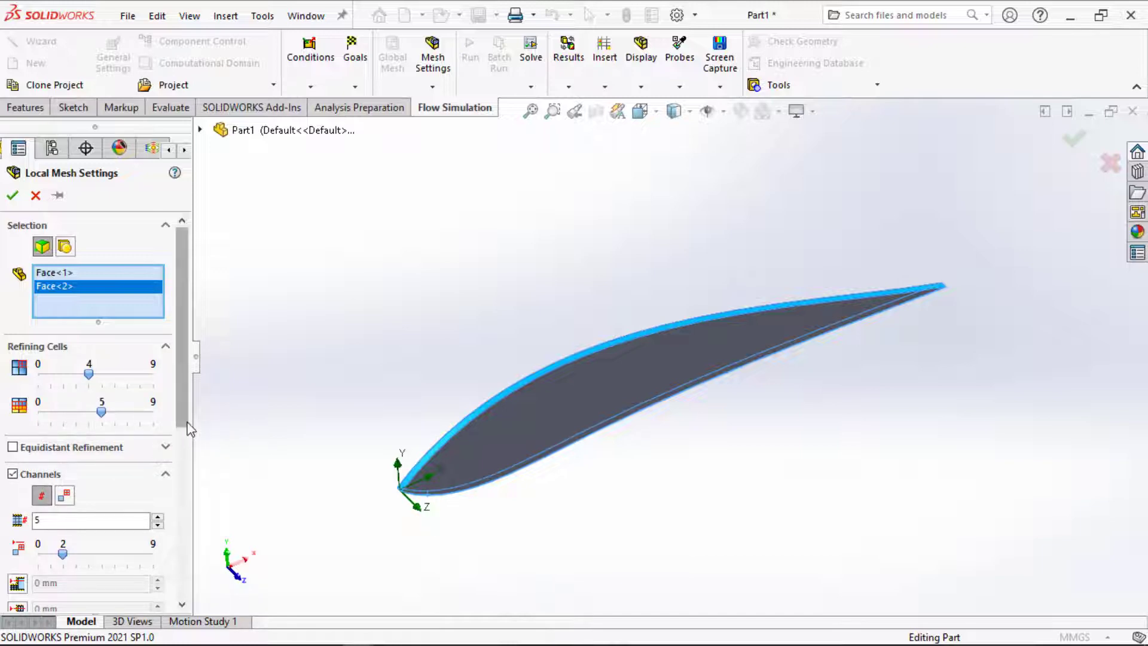
# - Enable equidistant refinement for the local mesh with 2 shells and offset distances of 5 mm and 50 mm
pyautogui.moveTo(180, 421); pyautogui.dragTo(179, 478)
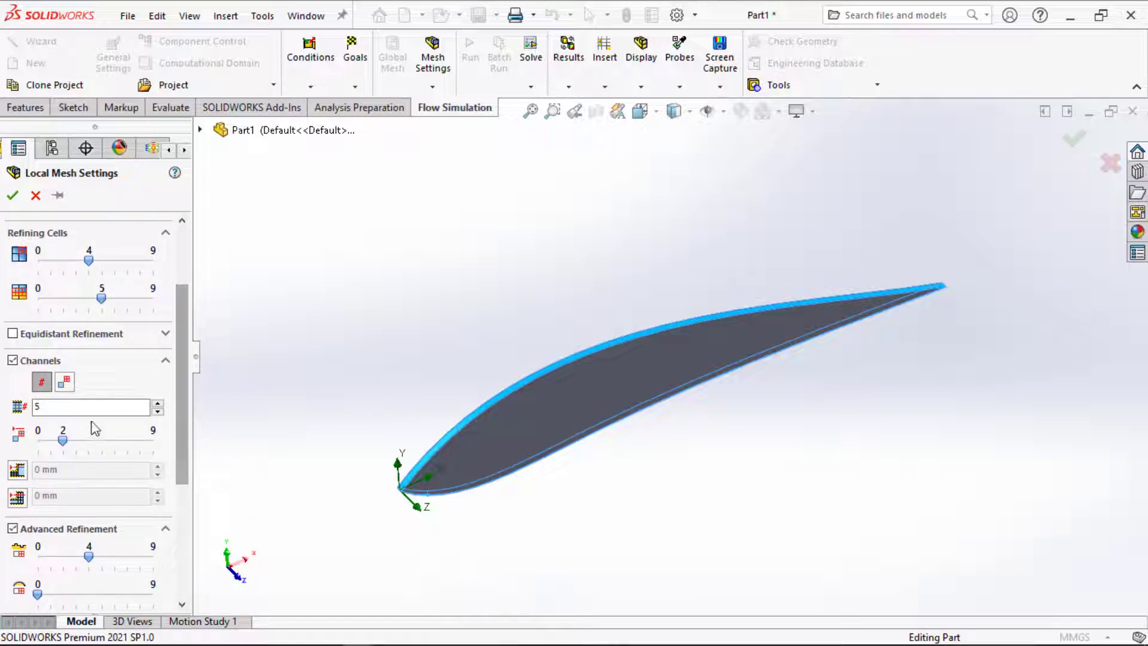
pyautogui.click(12, 334)
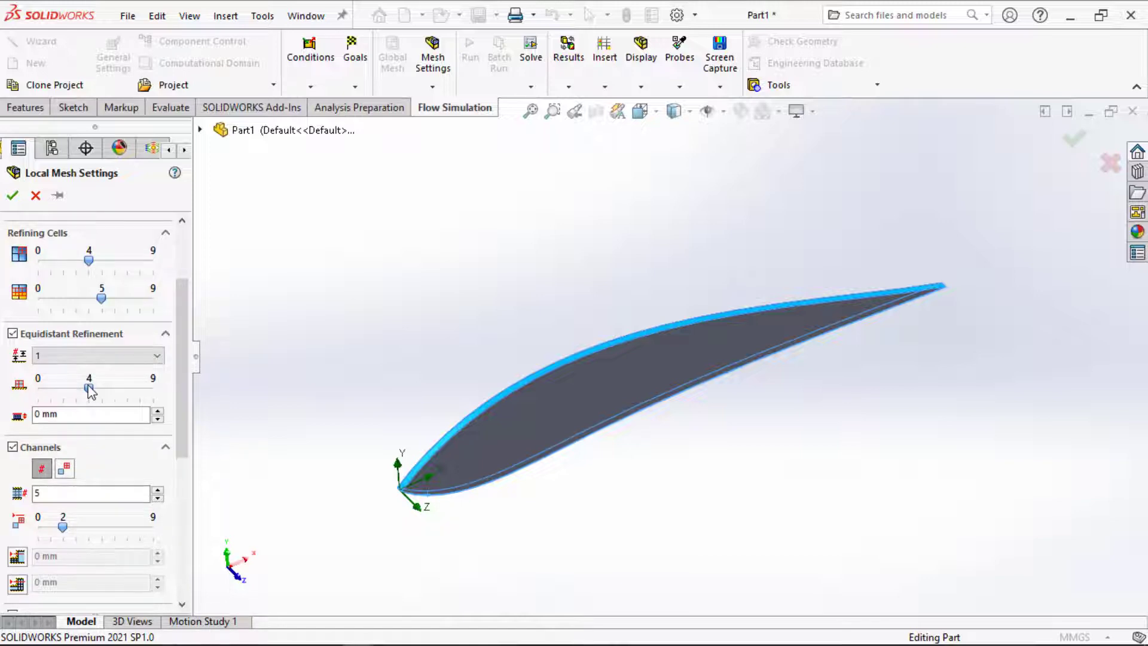
pyautogui.click(82, 358)
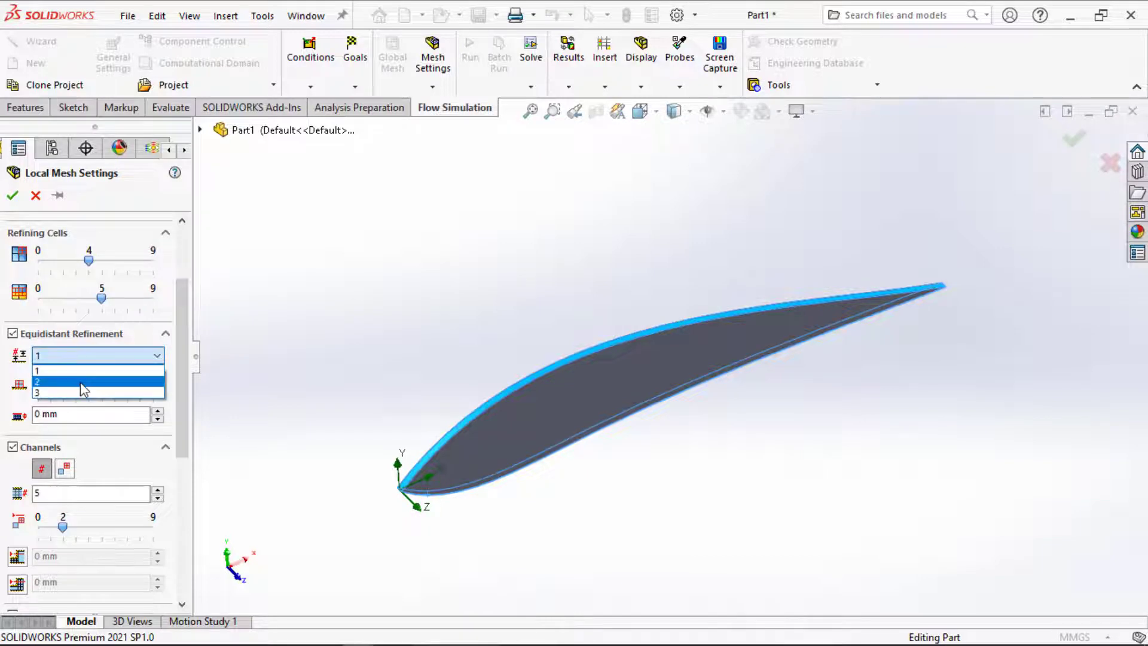
pyautogui.click(80, 381)
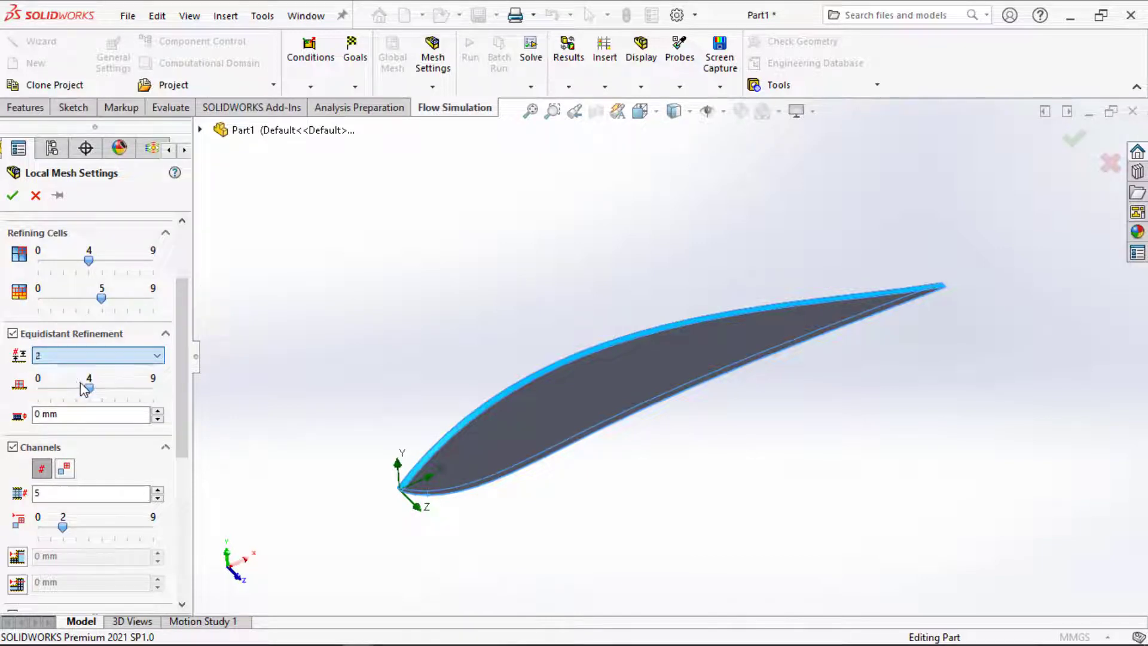
pyautogui.click(68, 415)
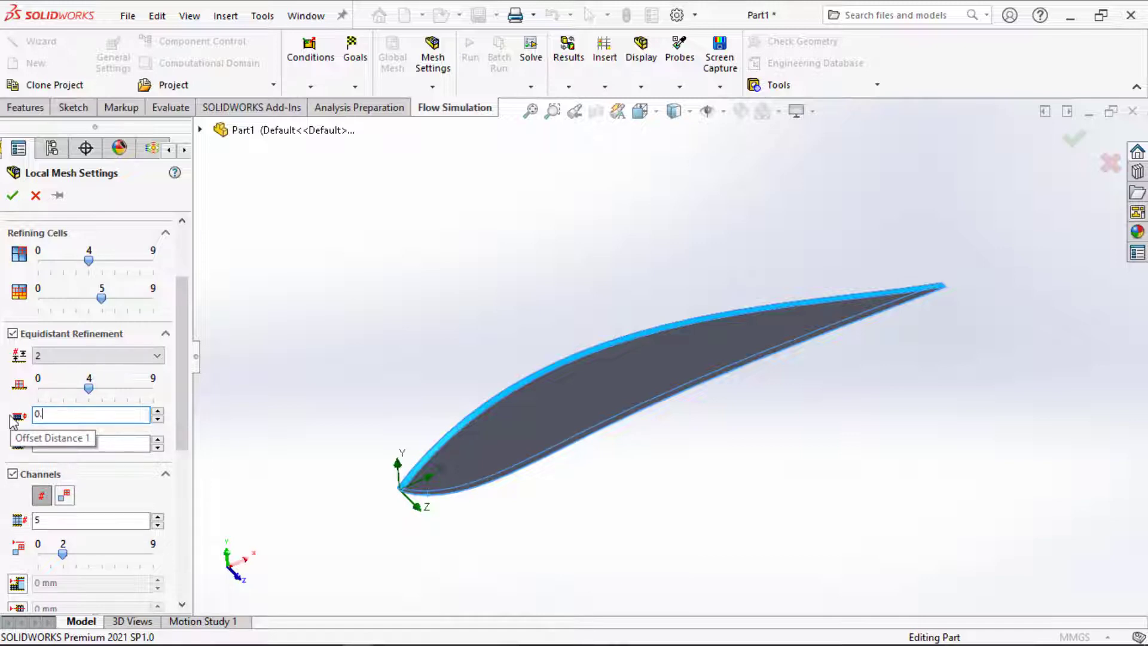
pyautogui.write('0.1')
pyautogui.click(95, 447)
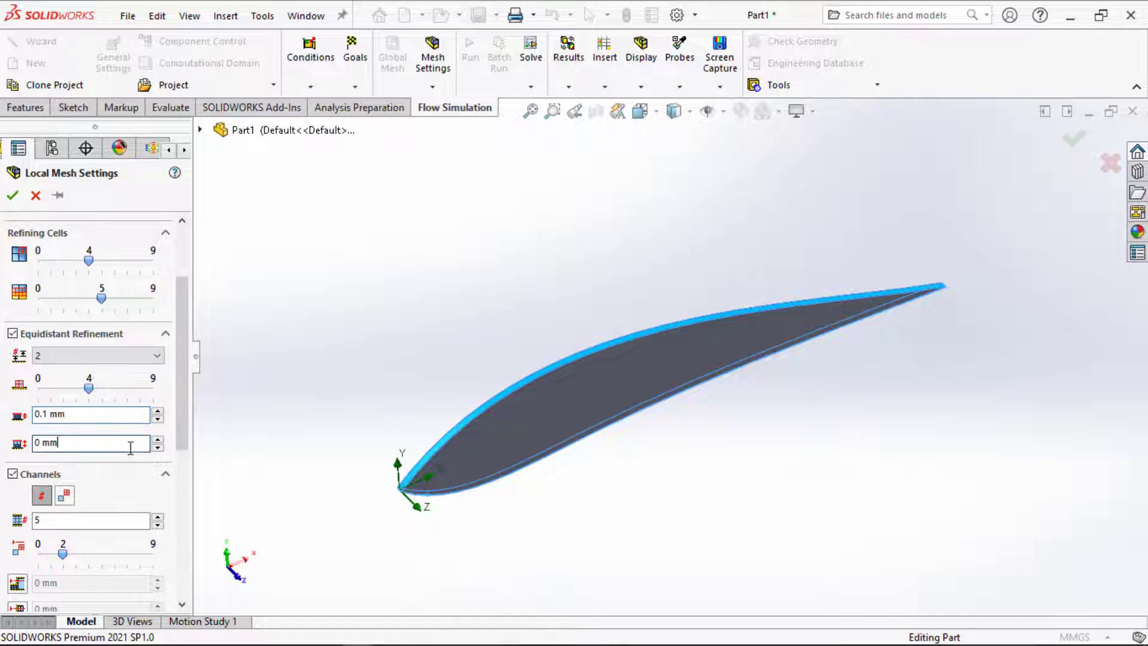
pyautogui.click(90, 446)
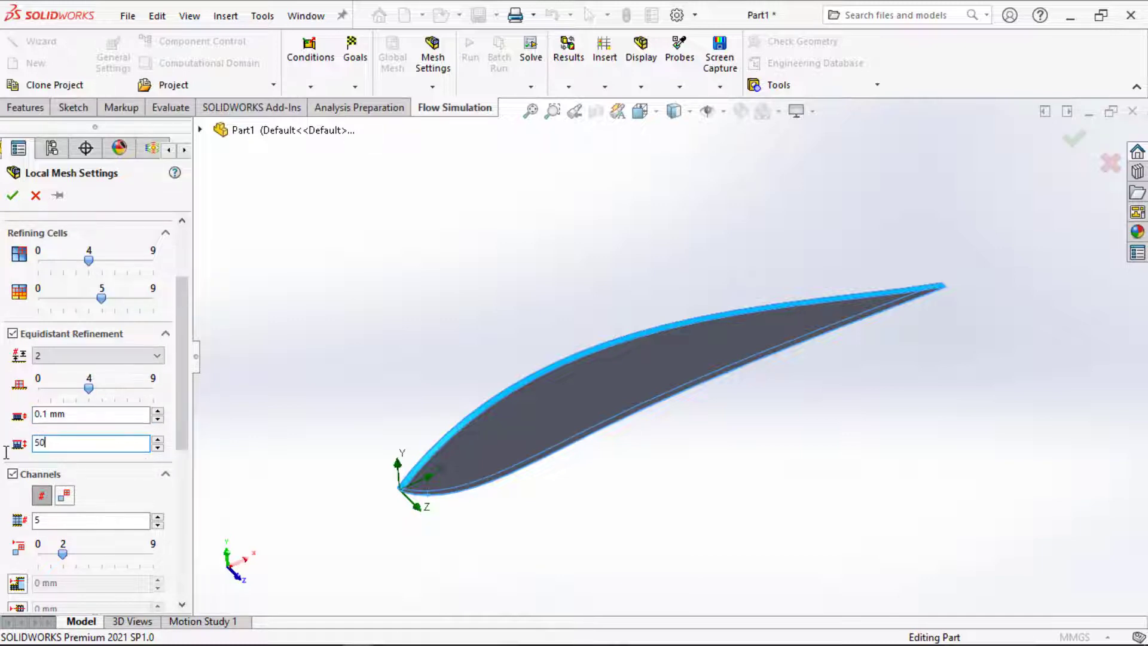
pyautogui.click(84, 414)
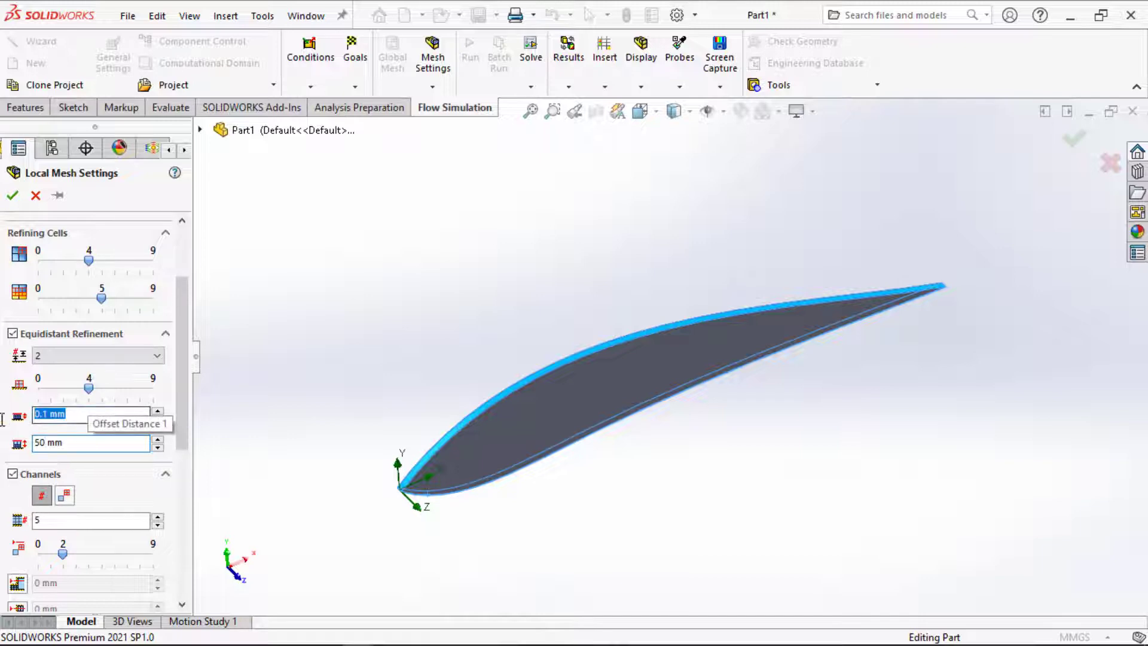
pyautogui.click(77, 443)
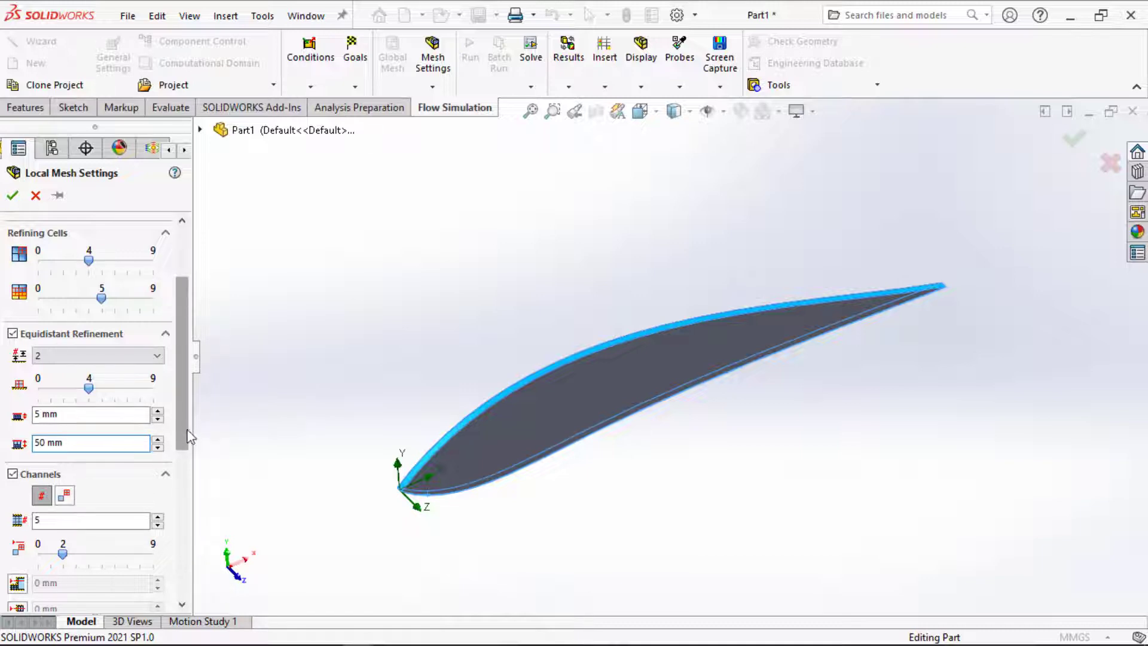
# - Disable channel refinement and advanced refinement, and accept the airfoil's local mesh
pyautogui.moveTo(189, 437); pyautogui.dragTo(188, 479)
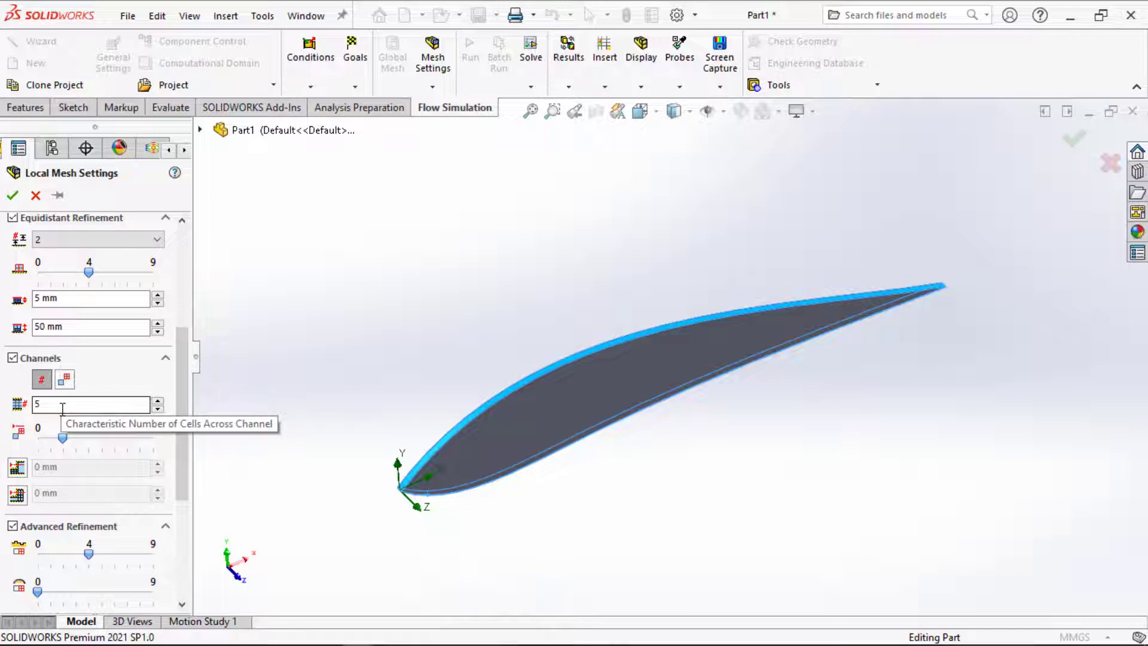
pyautogui.click(13, 358)
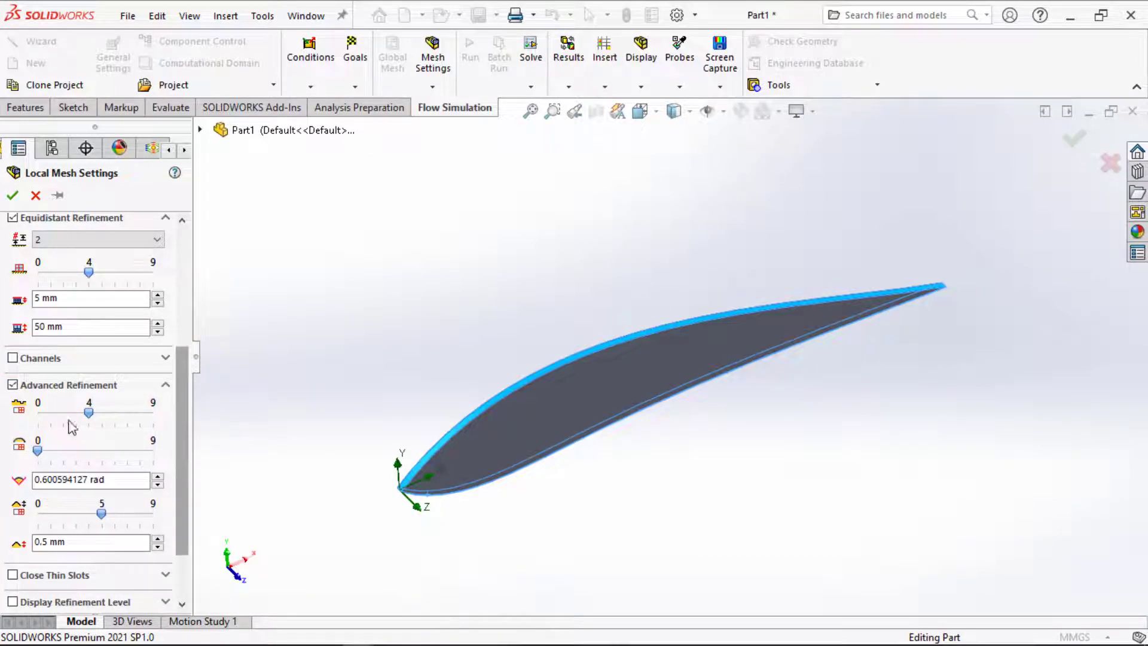
pyautogui.click(13, 385)
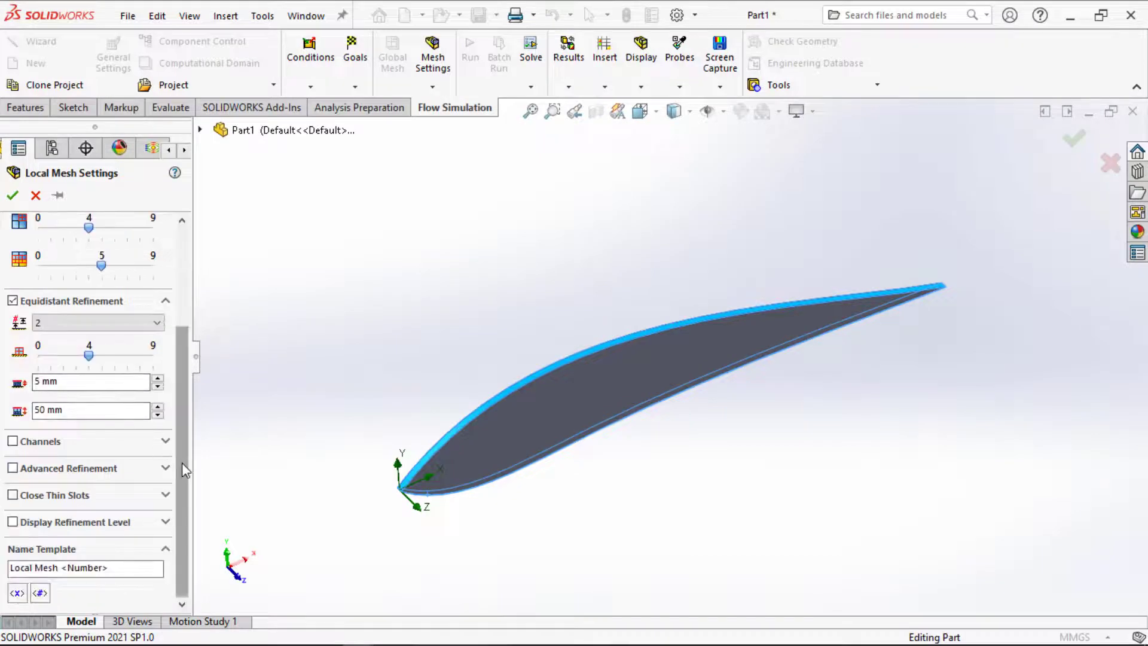
pyautogui.scroll(3, 182, 458)
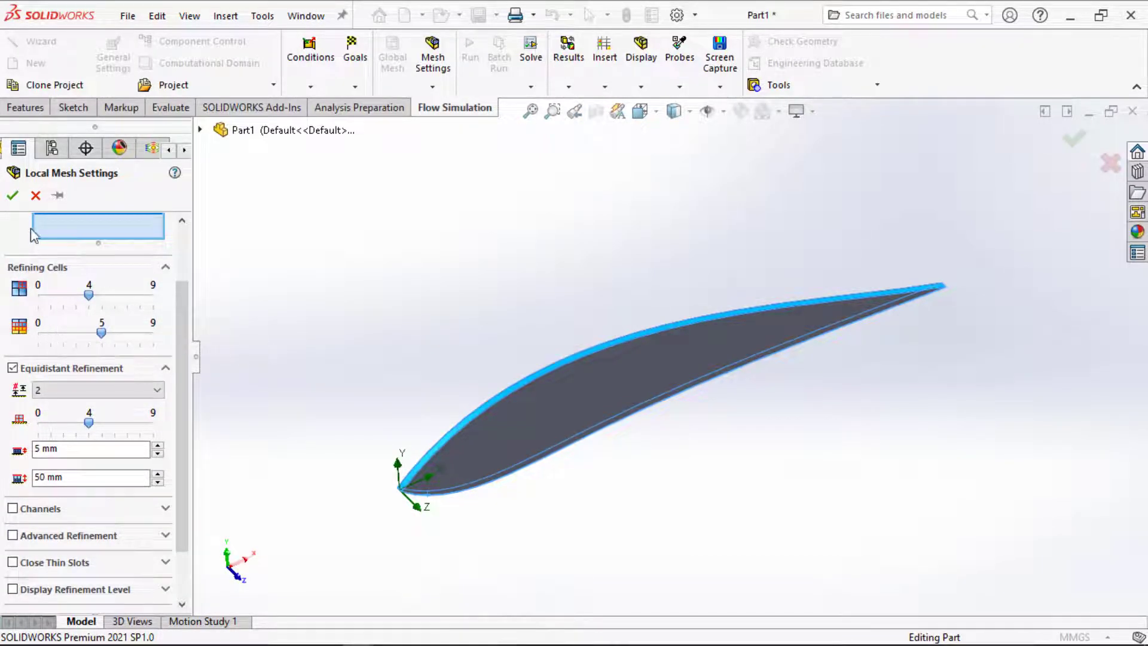
pyautogui.click(13, 199)
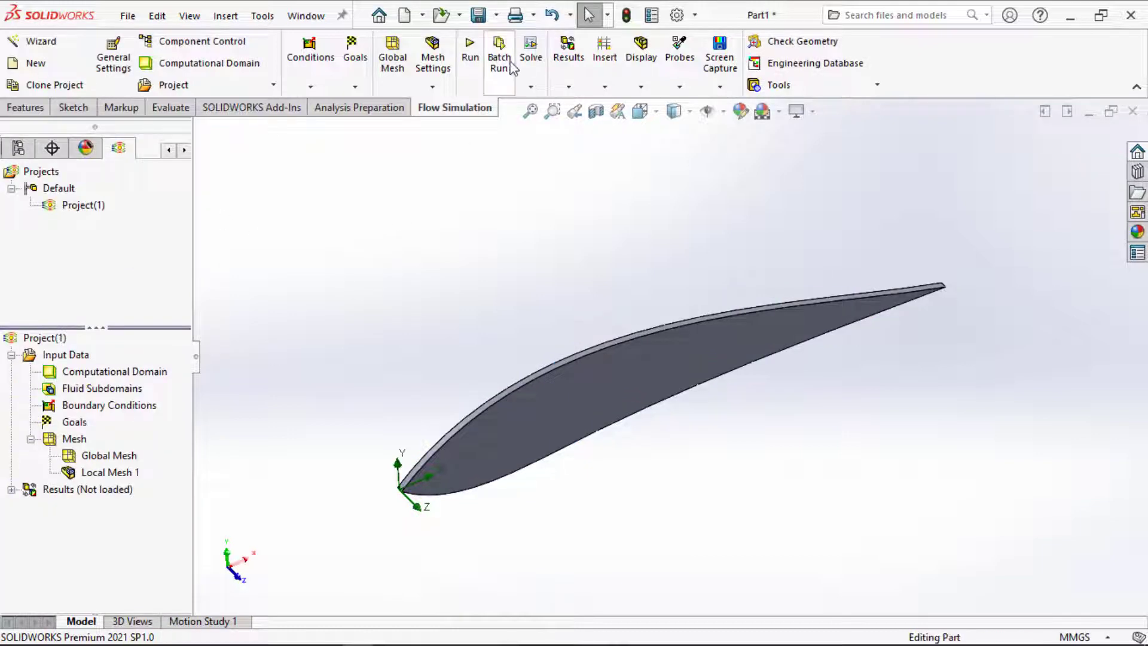
# - Run the project with Solve turned off so that only the mesh is generated
pyautogui.click(481, 64)
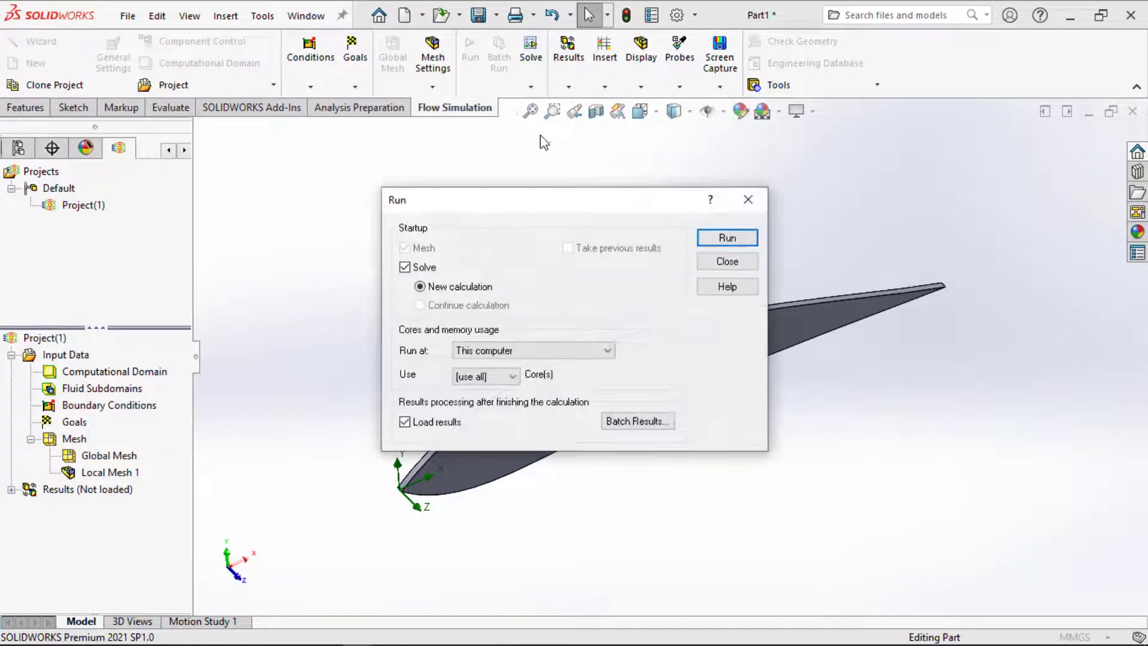
pyautogui.click(405, 267)
pyautogui.click(709, 237)
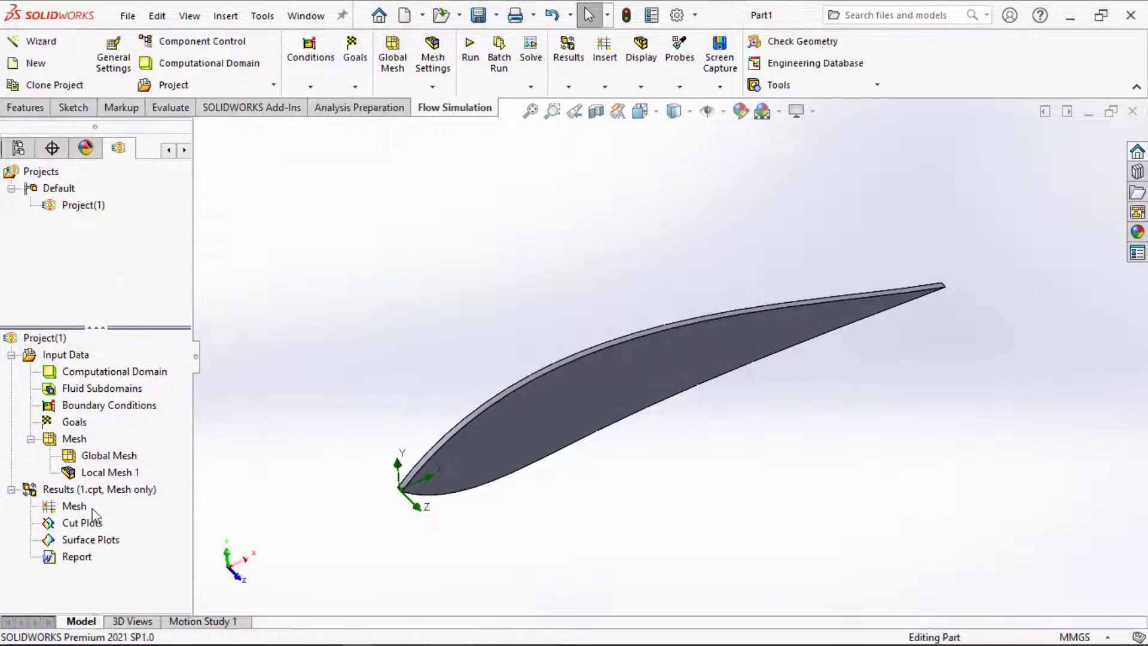
# - Create a mesh plot sectioned on the Front Plane and coloured by refinement level
pyautogui.doubleClick(92, 508)
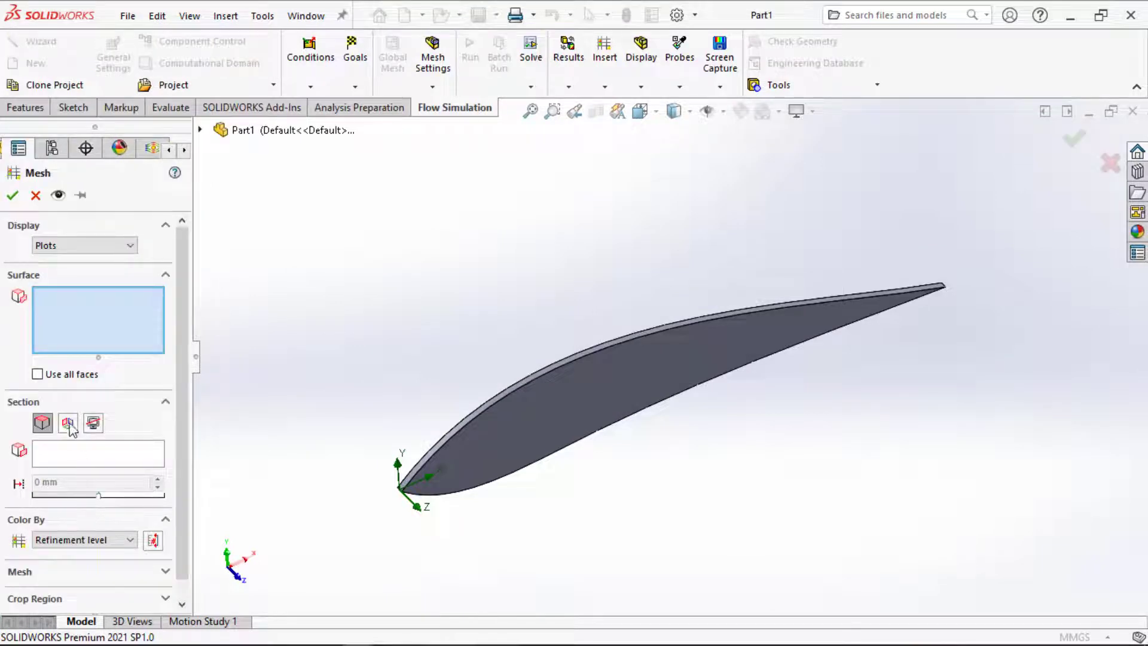
pyautogui.click(200, 130)
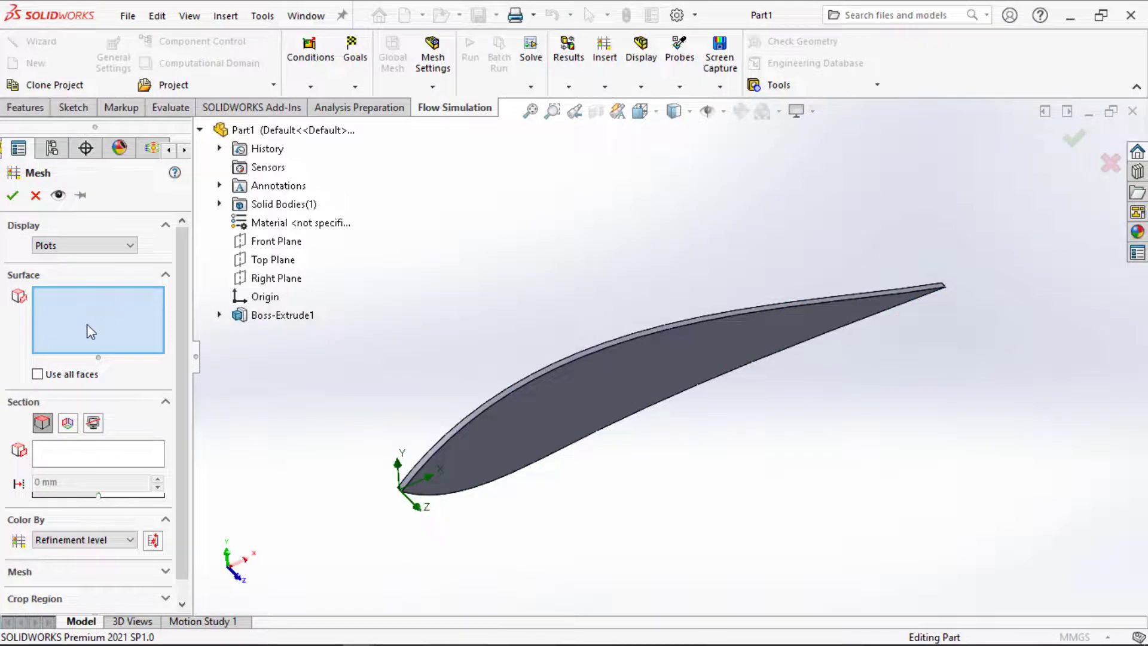
pyautogui.click(72, 463)
pyautogui.click(270, 241)
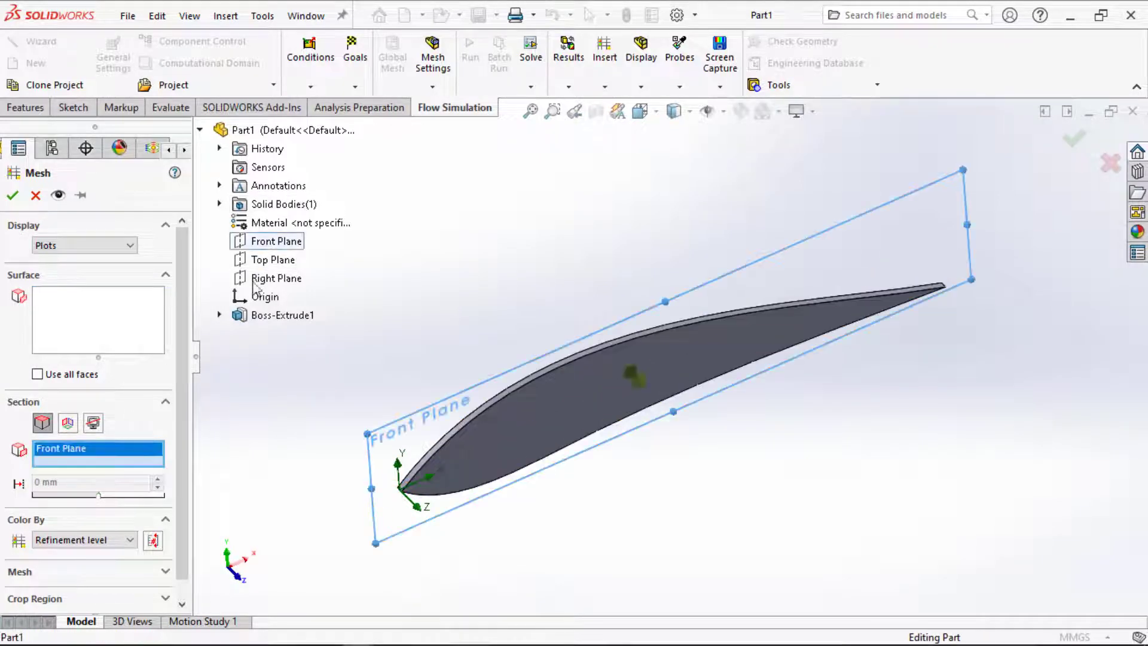
pyautogui.click(58, 196)
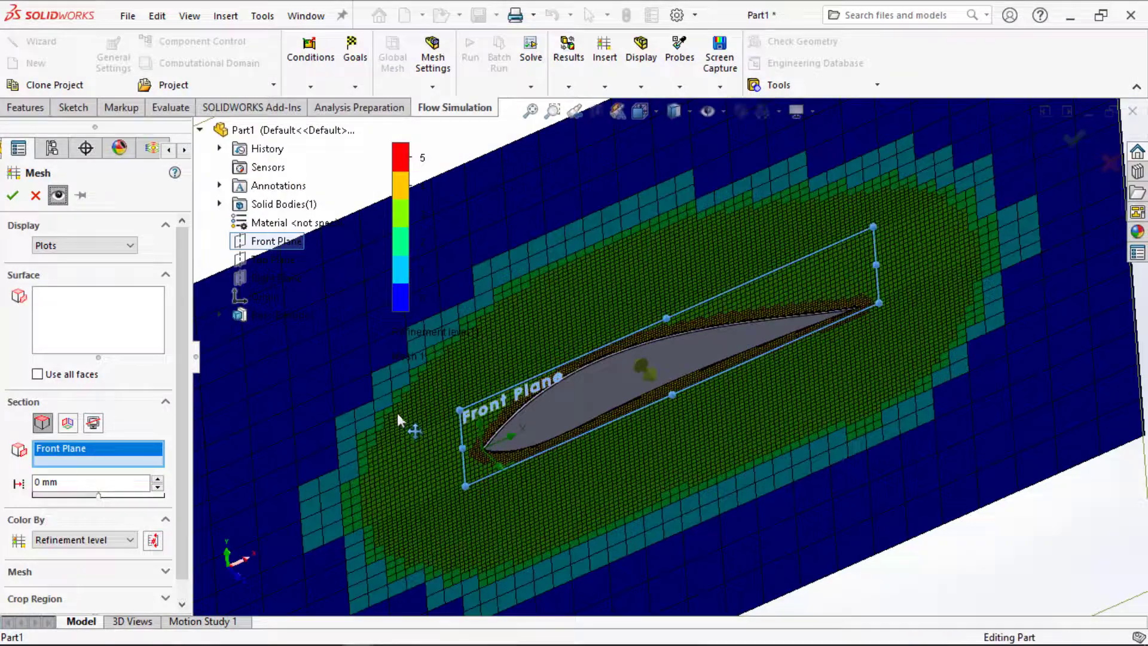
pyautogui.moveTo(397, 412); pyautogui.dragTo(84, 290, button='middle')
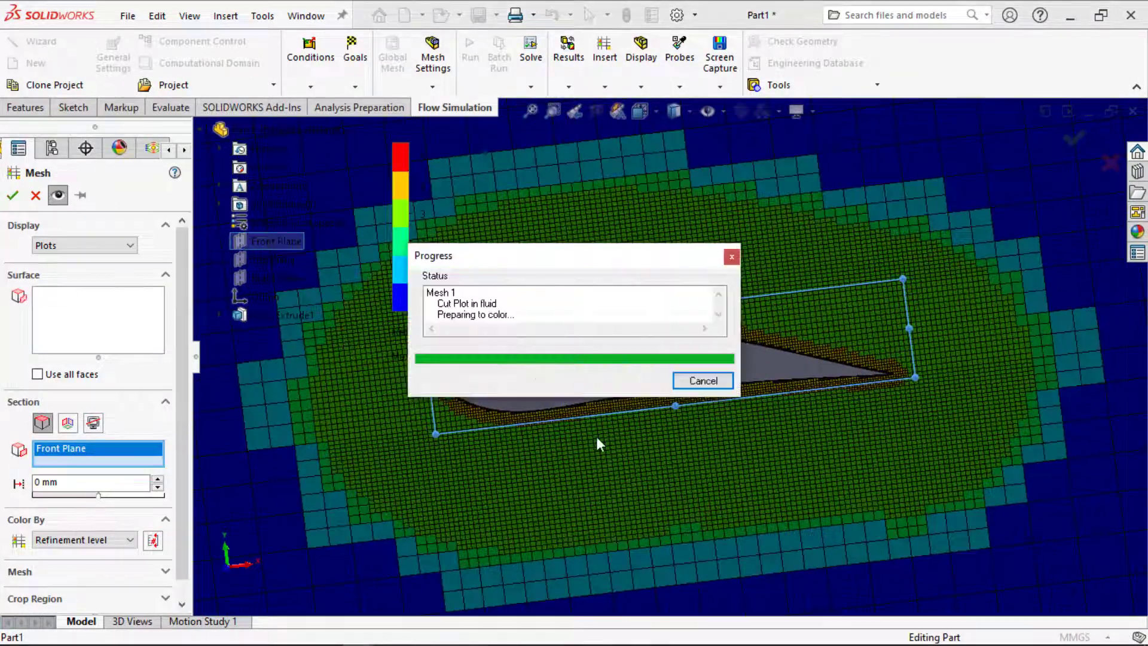
# - Examine the refined cell layers around the airfoil in the Front Plane mesh plot from the front view
pyautogui.scroll(3, 597, 436)
pyautogui.scroll(1, 583, 454)
pyautogui.hotkey('ctrl', '1')
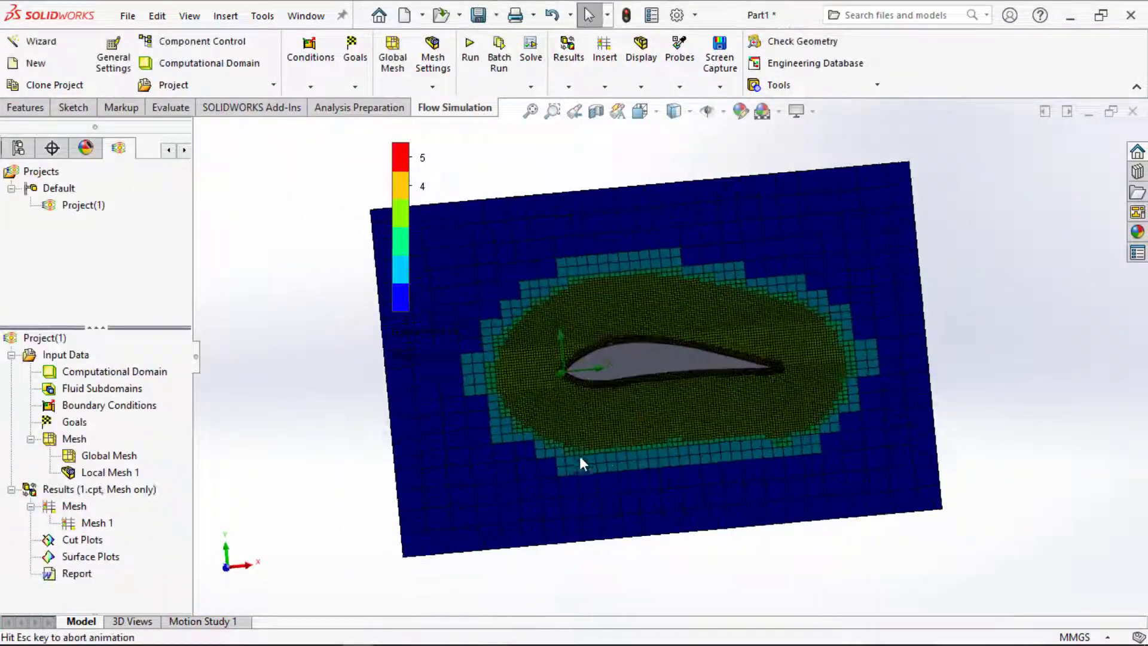
pyautogui.scroll(-3, 696, 333)
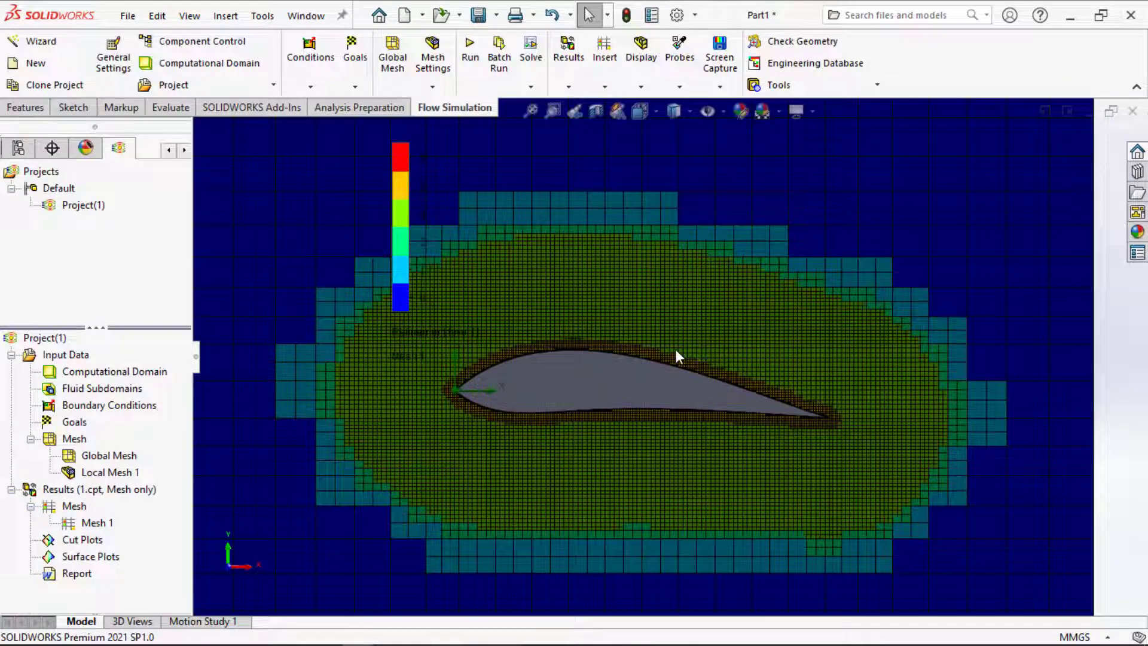
pyautogui.scroll(3, 673, 359)
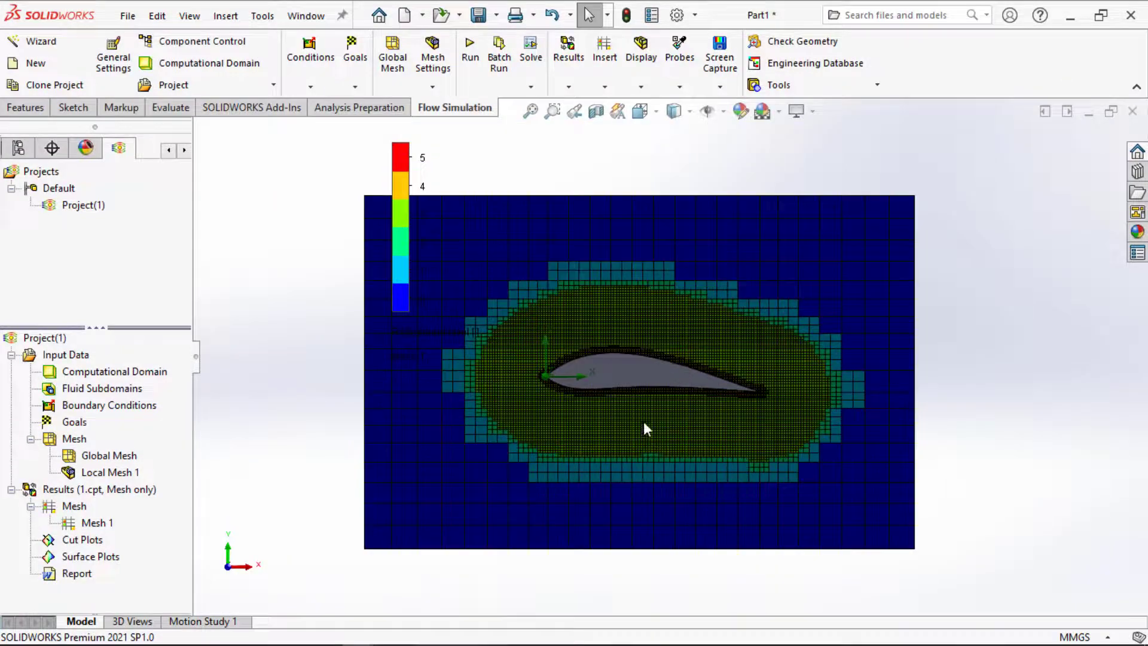
pyautogui.scroll(-5, 577, 344)
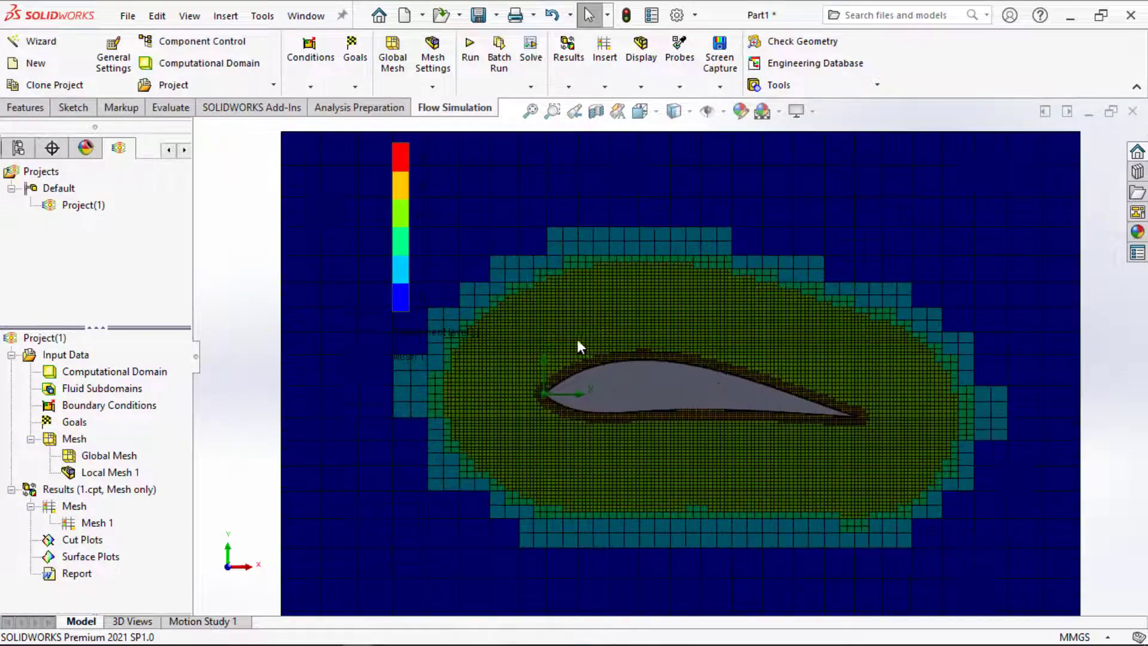
pyautogui.scroll(-4, 715, 369)
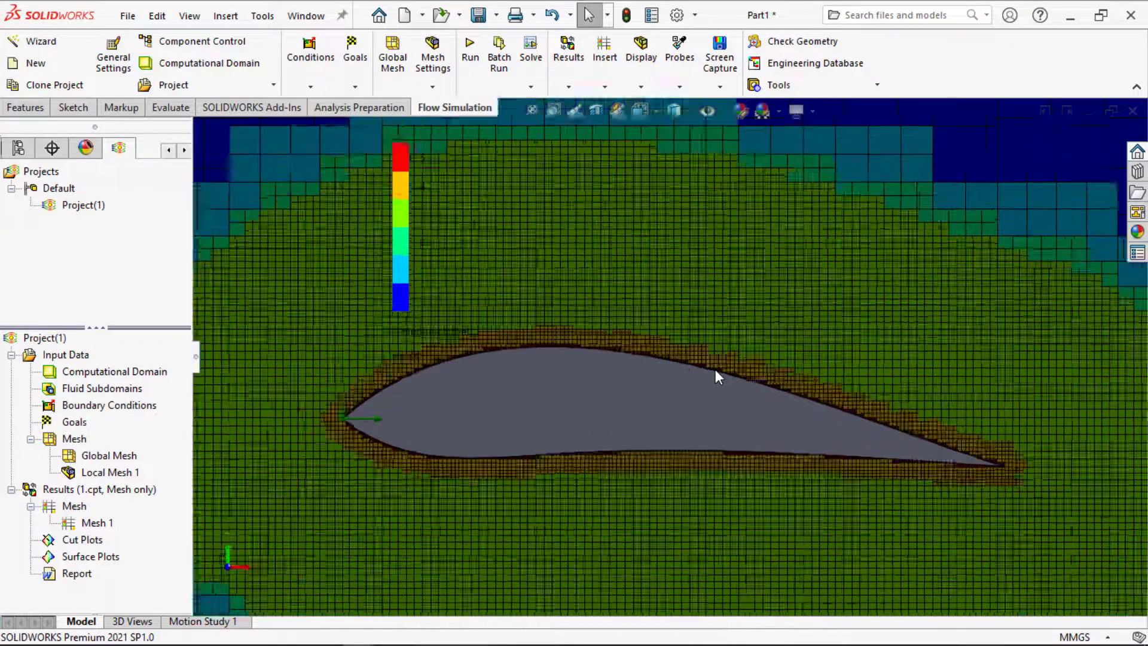
pyautogui.scroll(2, 715, 369)
pyautogui.scroll(3, 715, 370)
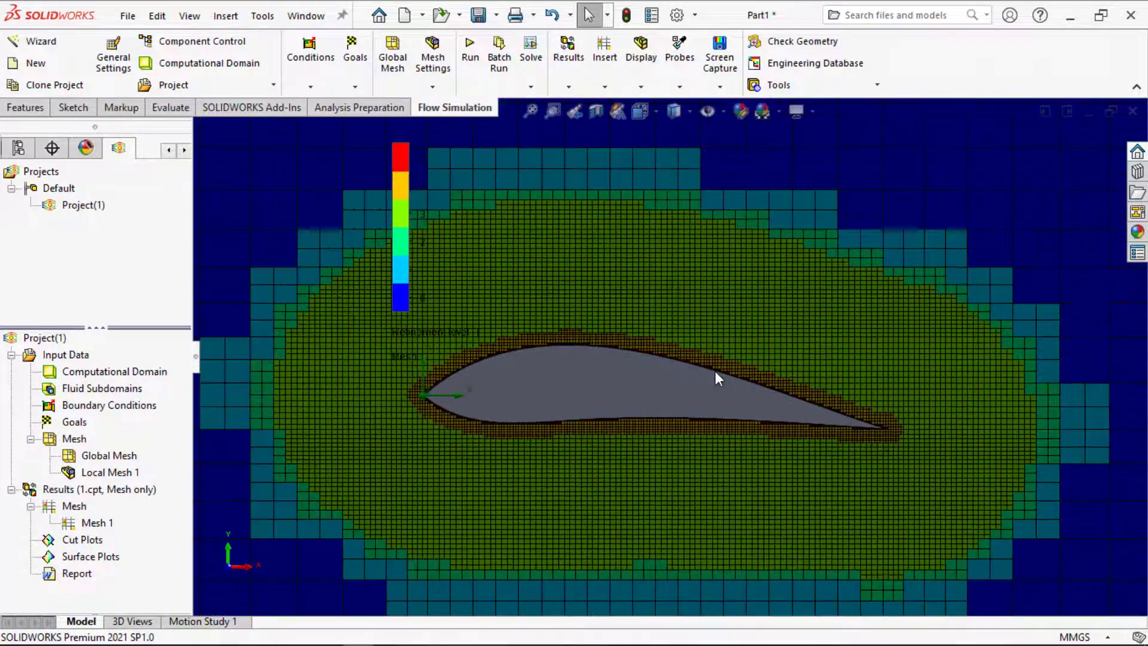